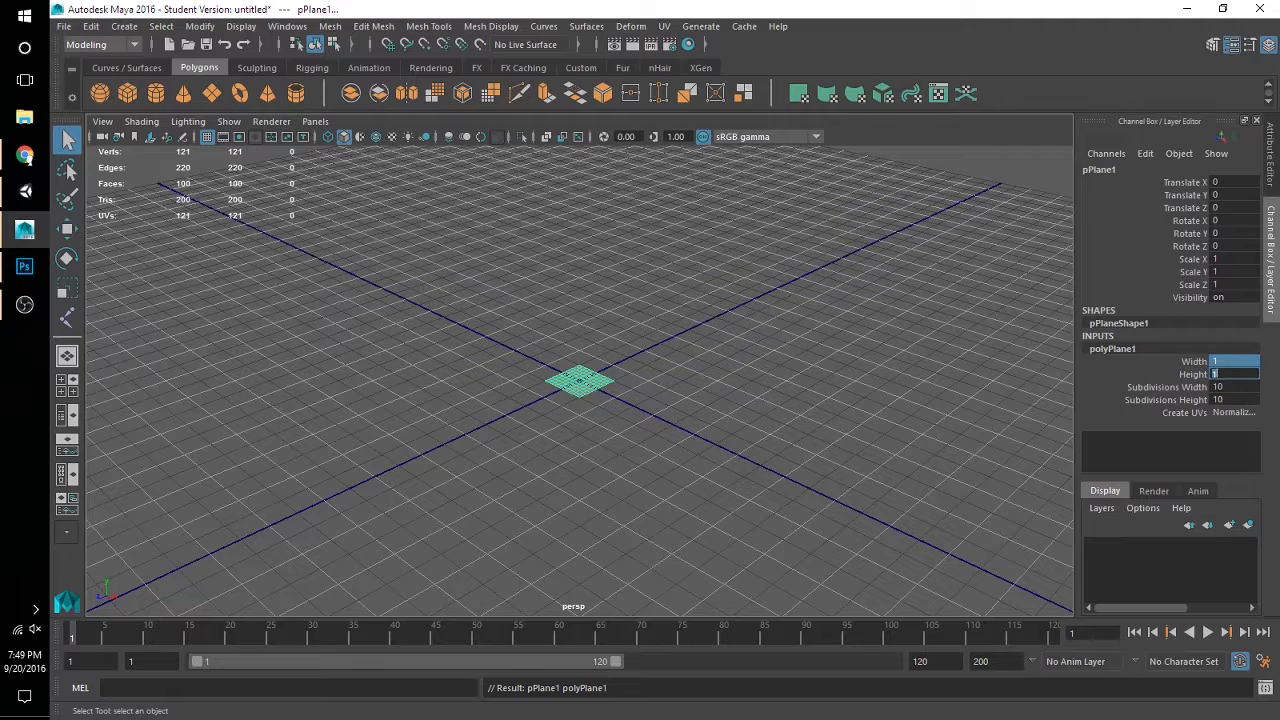
Step: Set the polygon plane's width and height to 20 and both its width and height subdivisions to 20
text(20)
key(Return)
scroll(580, 381, down, 7)
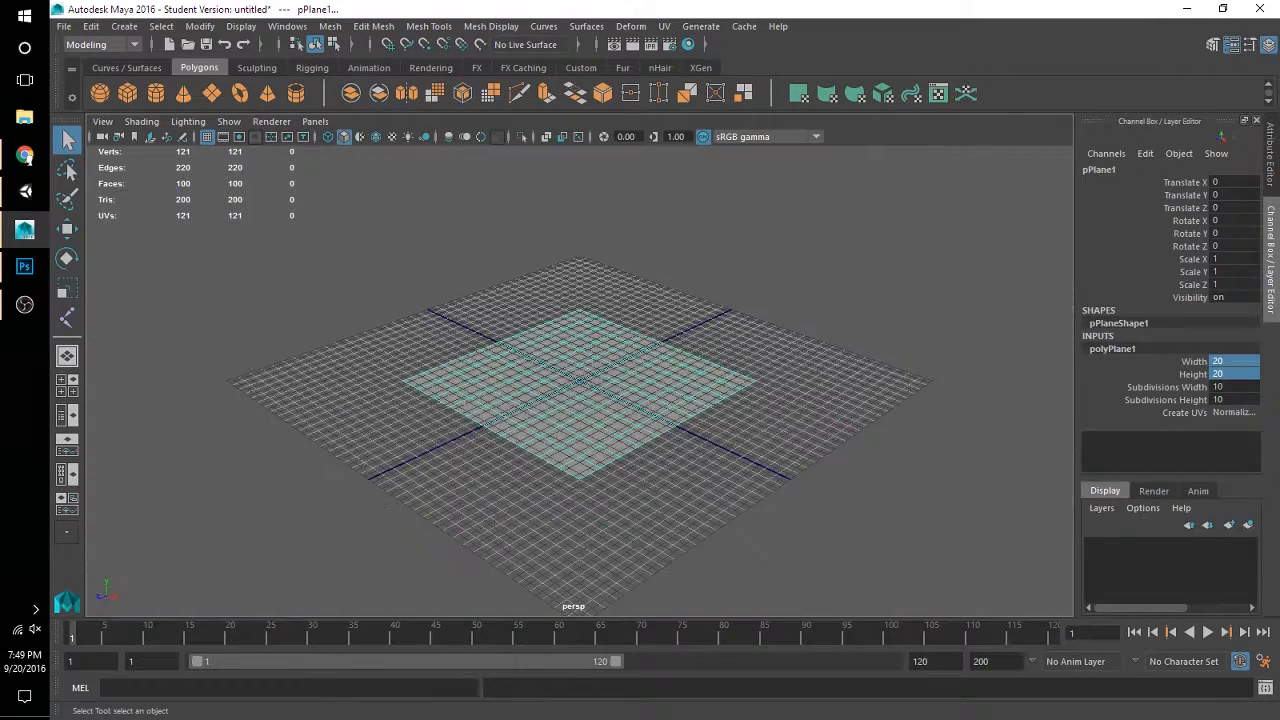
scroll(580, 381, up, 2)
click(1234, 400)
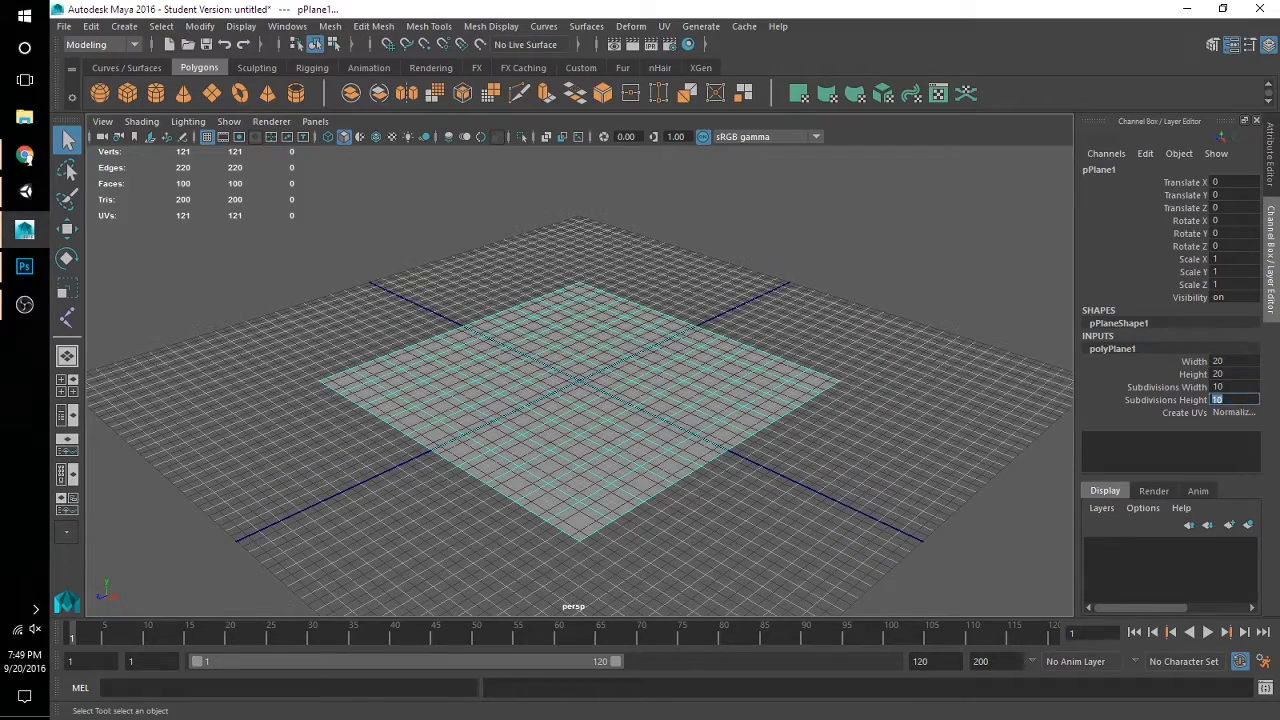
drag(1234, 387, 1234, 400)
text(20)
key(Return)
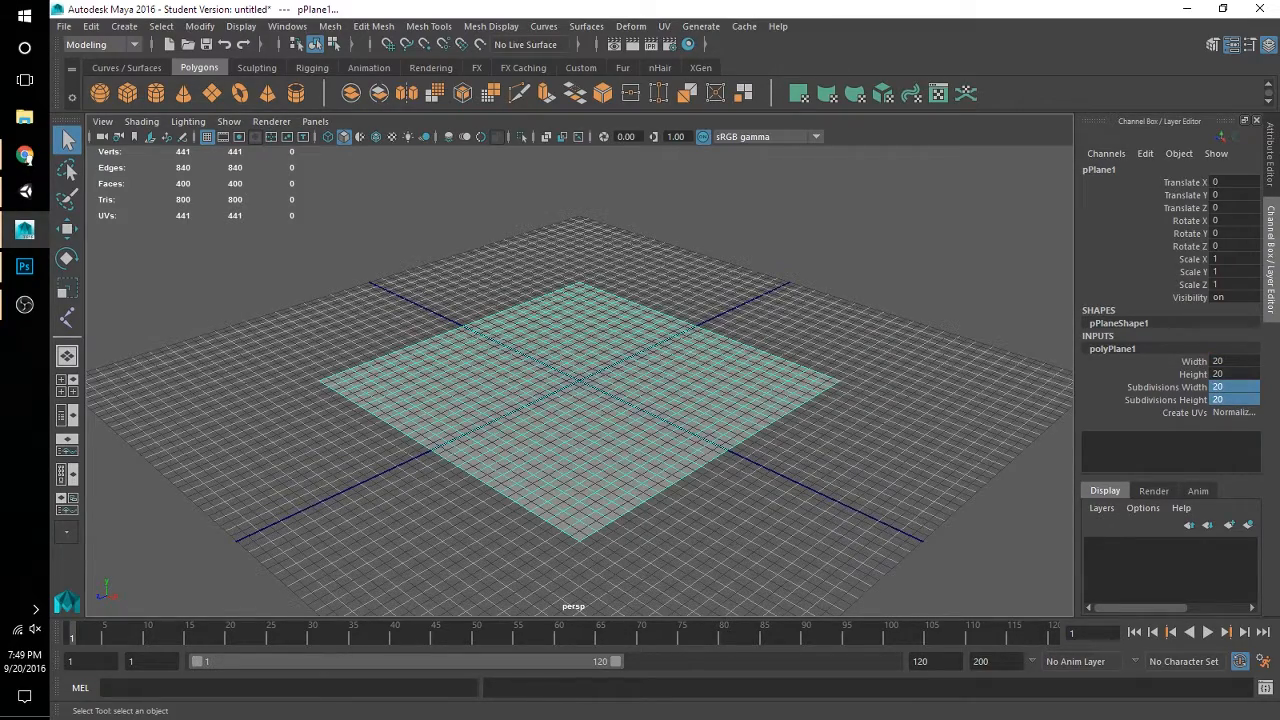
Step: Examine the subdivided plane and its grid from different angles and distances
scroll(580, 381, up, 5)
alt+drag(580, 381, 696, 372)
scroll(600, 400, down, 4)
click(930, 430)
click(600, 420)
alt+drag(600, 420, 625, 480)
scroll(600, 420, up, 3)
alt+drag(600, 420, 670, 368)
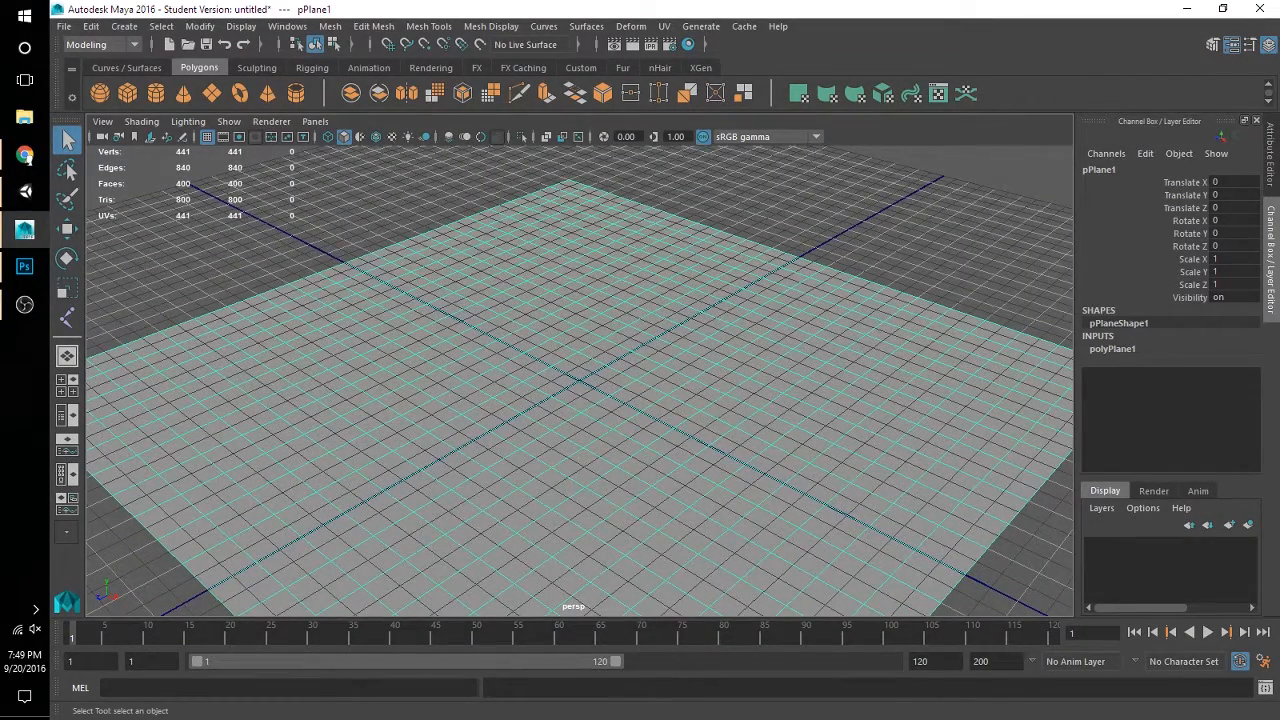
Step: Create a two-joint chain from the grid origin to the middle of the plane's edge, 10 units away, using the Joint tool
click(312, 67)
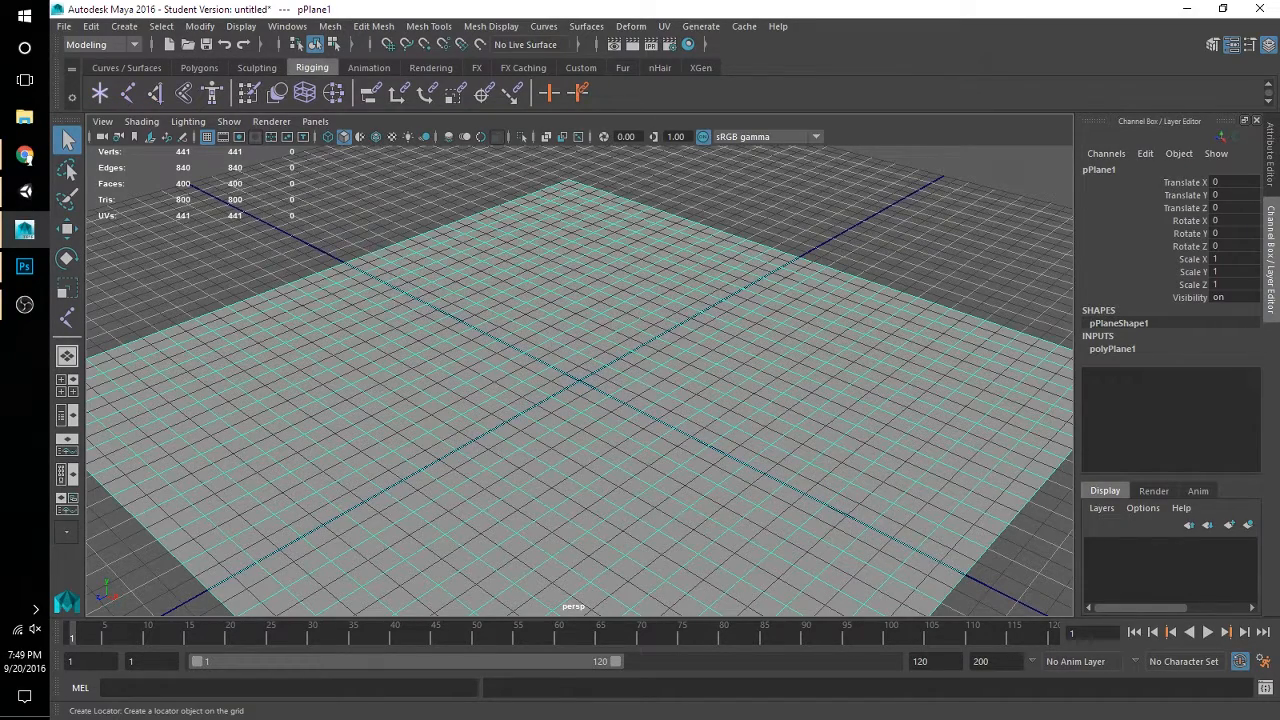
click(548, 92)
key(ctrl+z)
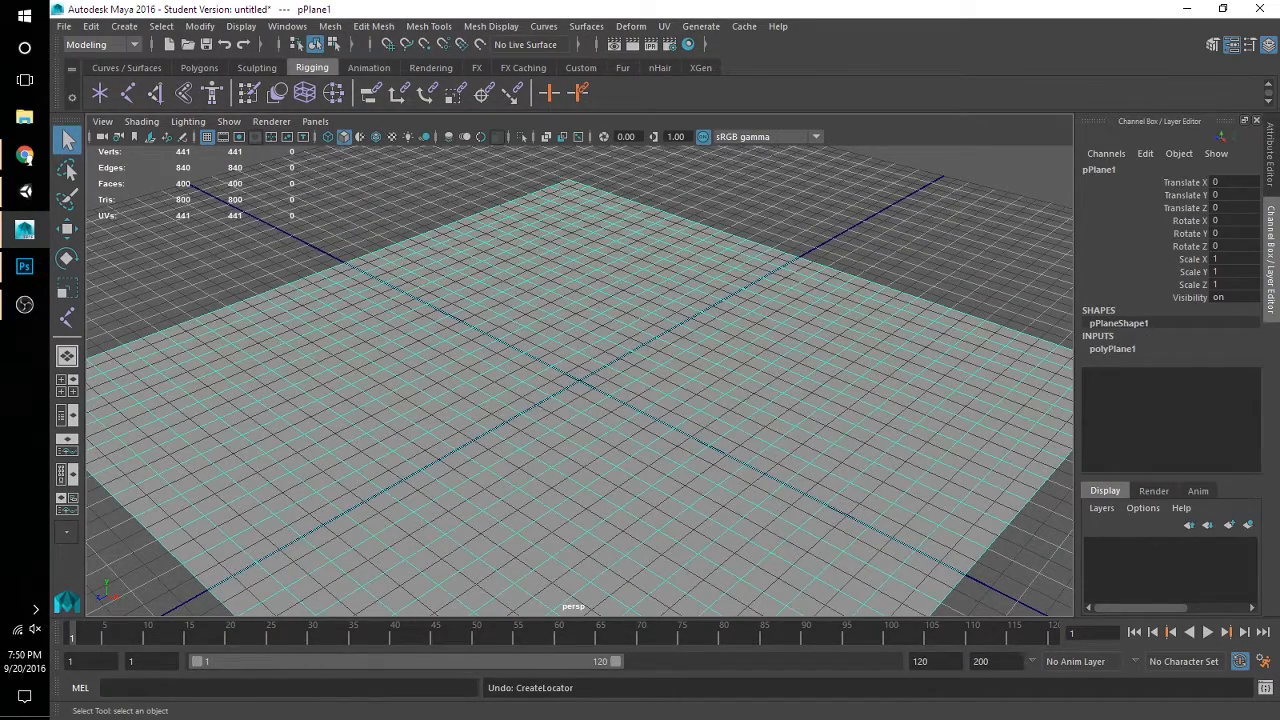
click(127, 93)
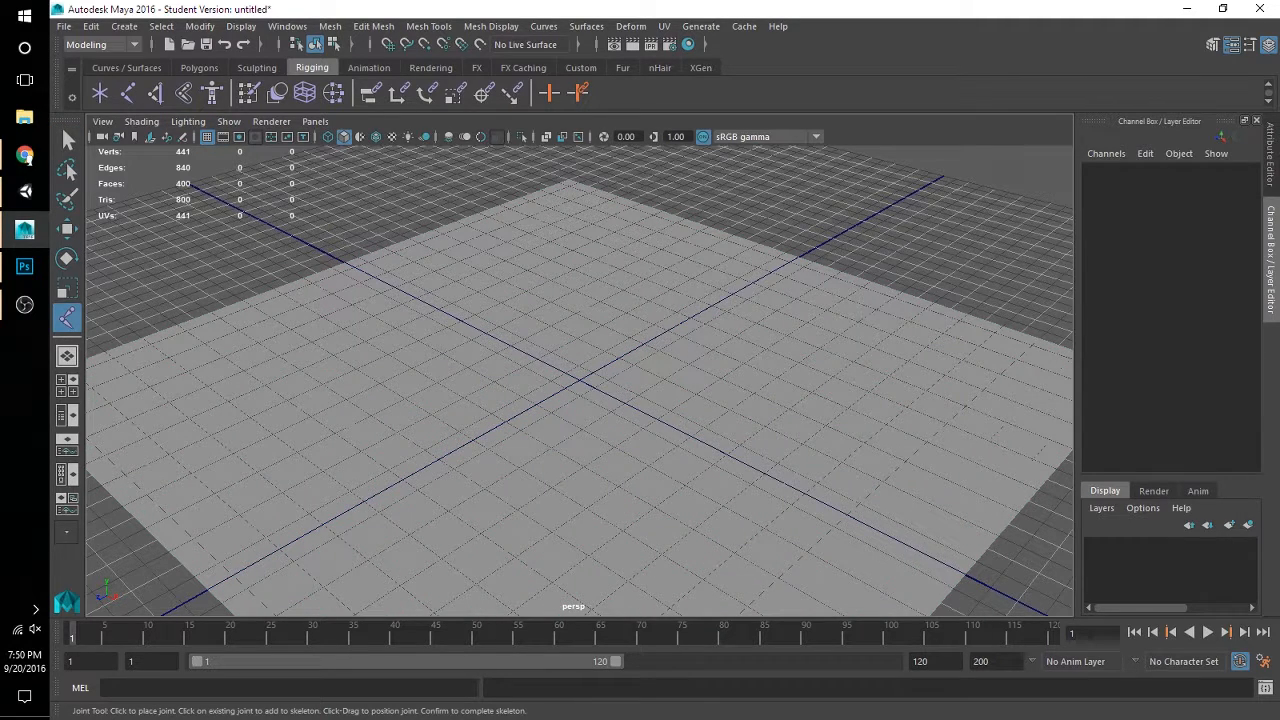
click(578, 378)
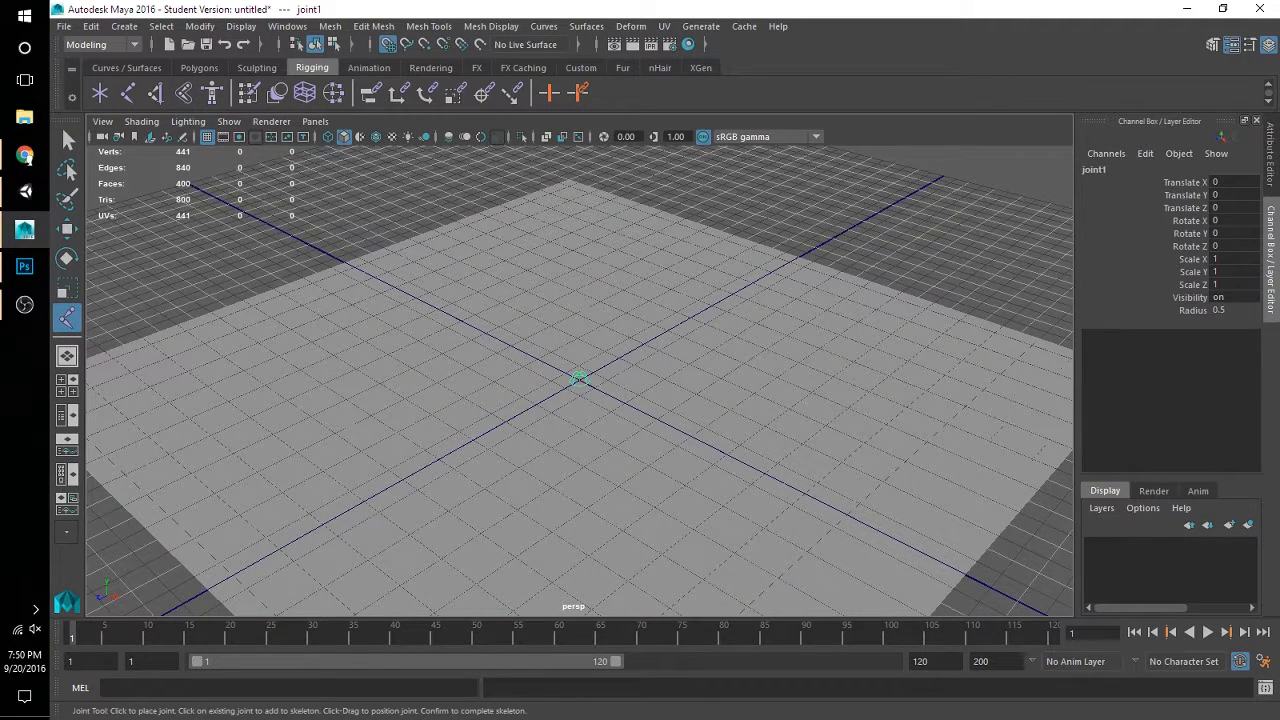
click(799, 252)
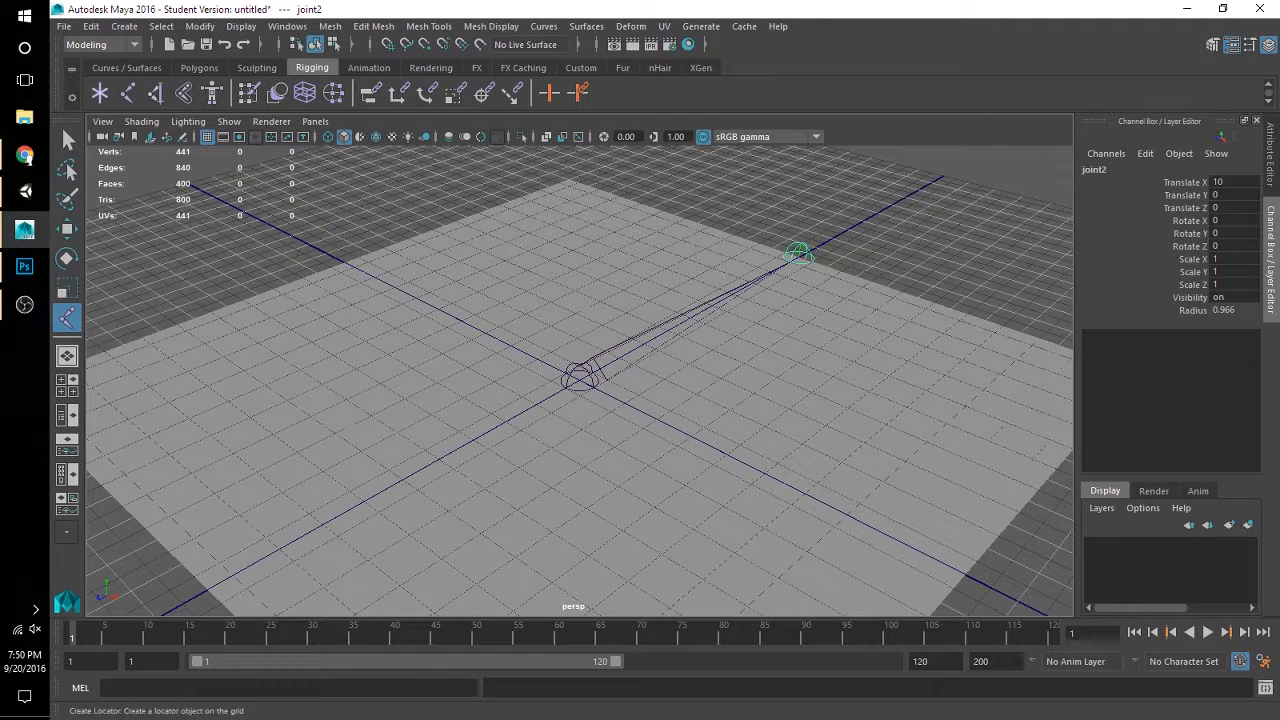
click(67, 140)
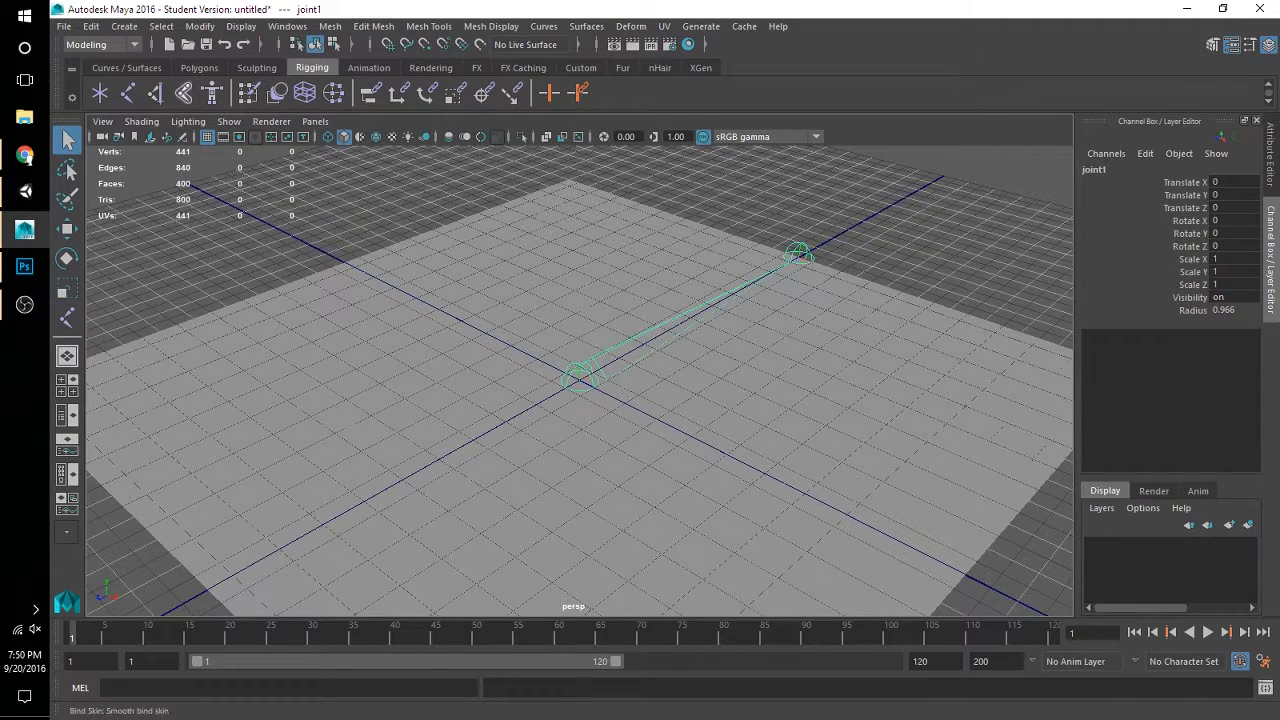
Step: Bind the plane to the joint chain with Bind Skin
shift+click(460, 300)
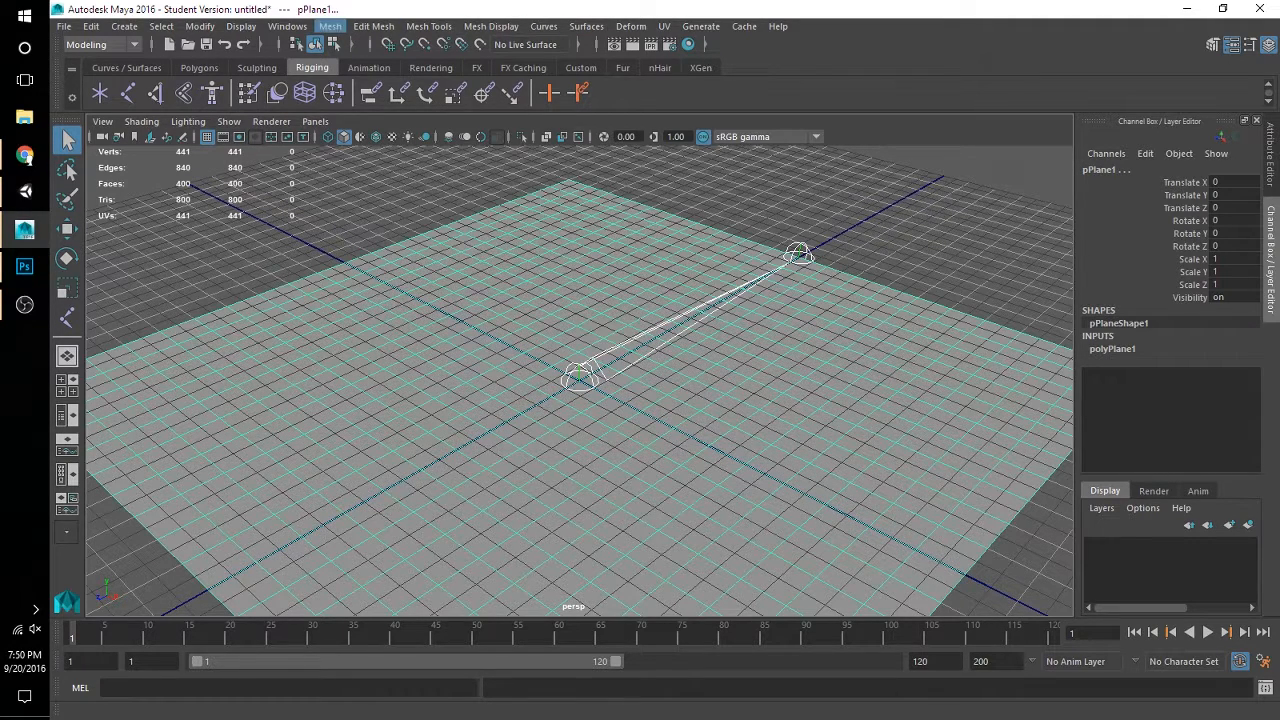
click(100, 44)
click(90, 73)
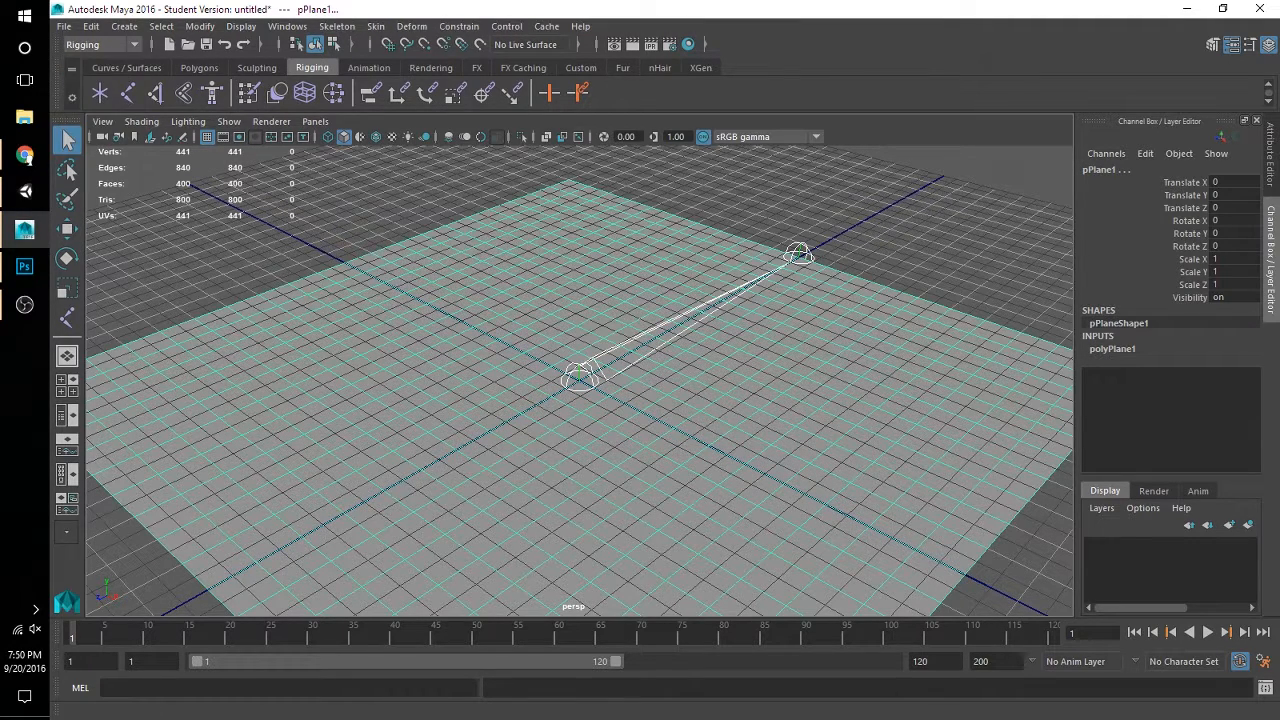
click(375, 26)
click(410, 67)
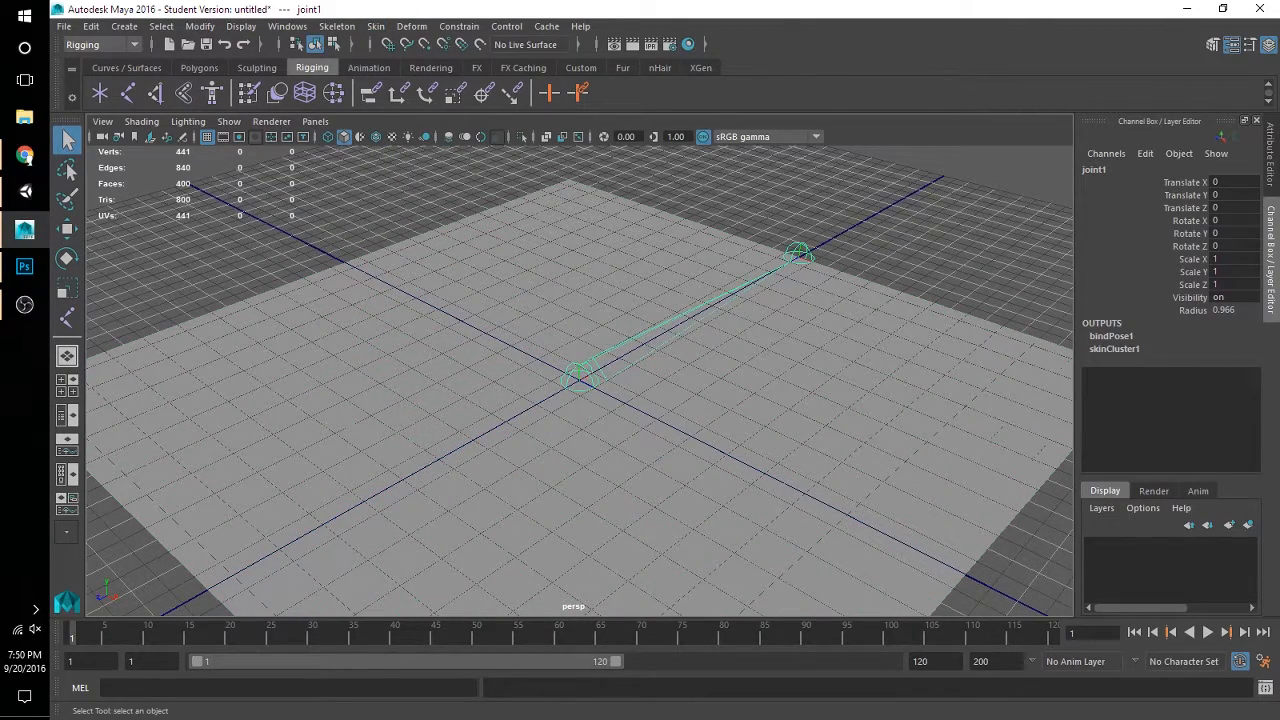
Step: Switch the plane to vertex selection and select the vertex at its centre, where the first joint sits
click(620, 450)
scroll(580, 380, up, 3)
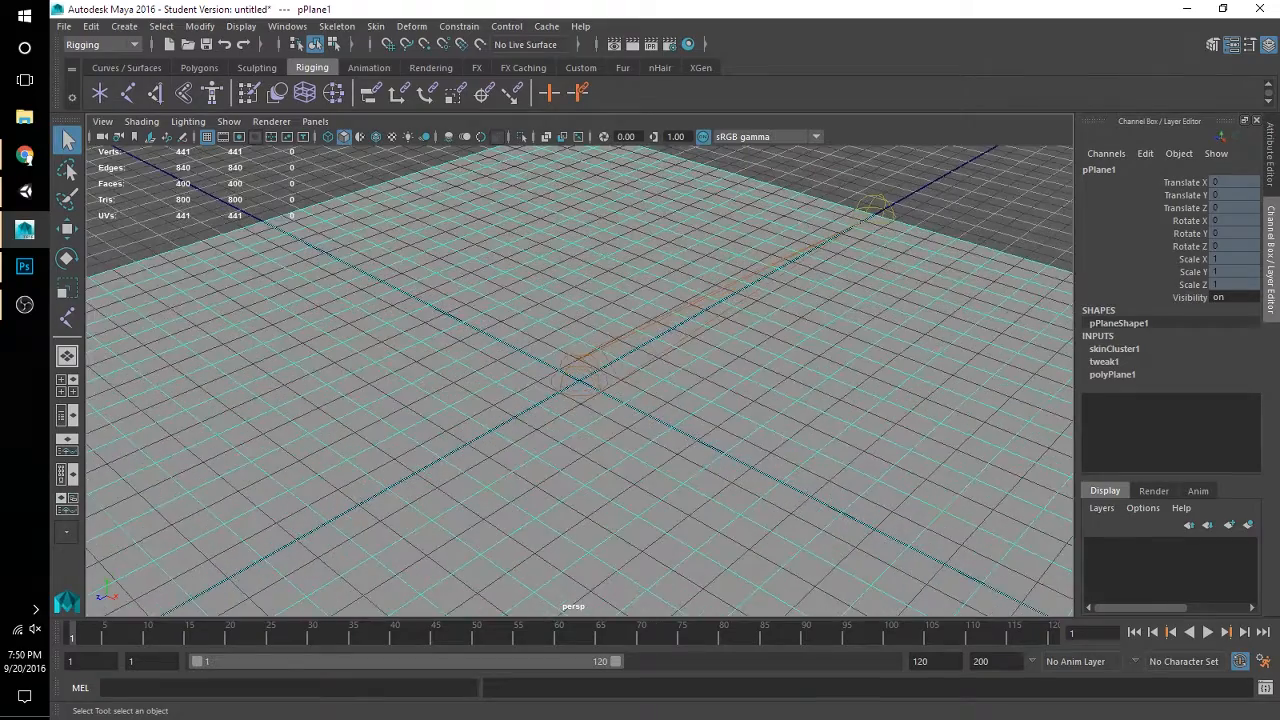
scroll(580, 380, down, 5)
scroll(580, 380, down, 3)
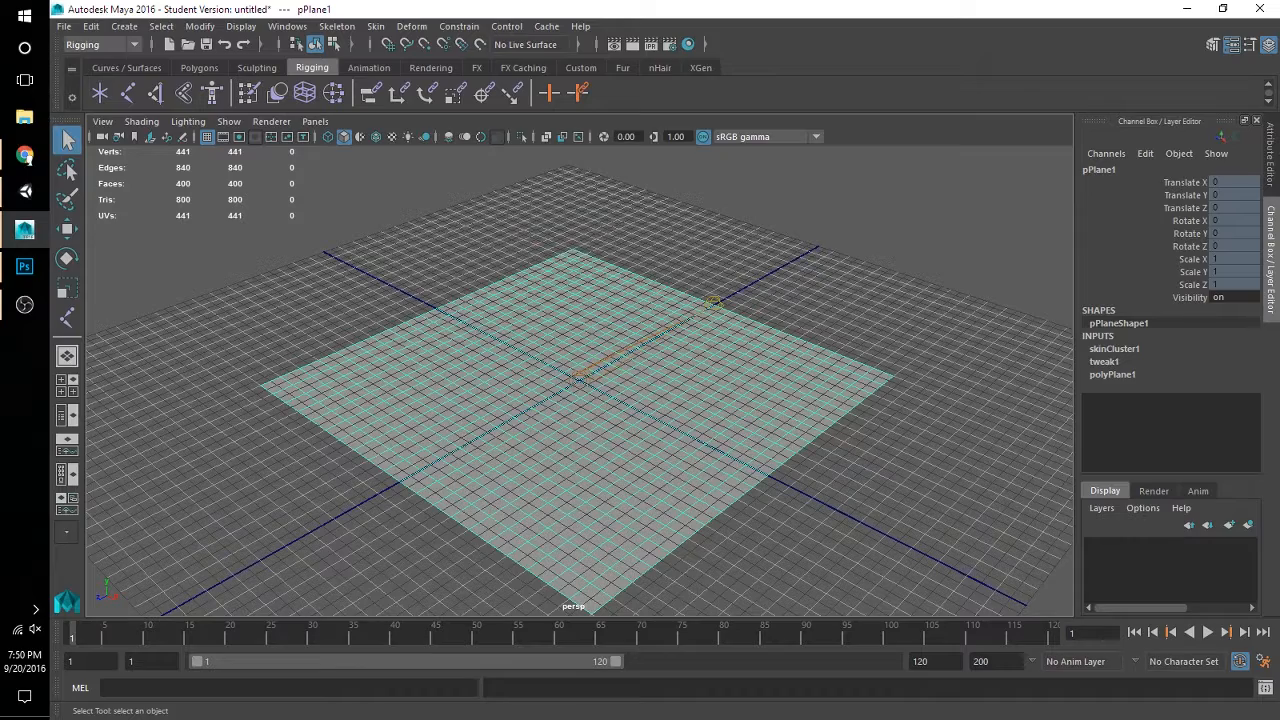
scroll(646, 259, up, 5)
right_click(646, 259)
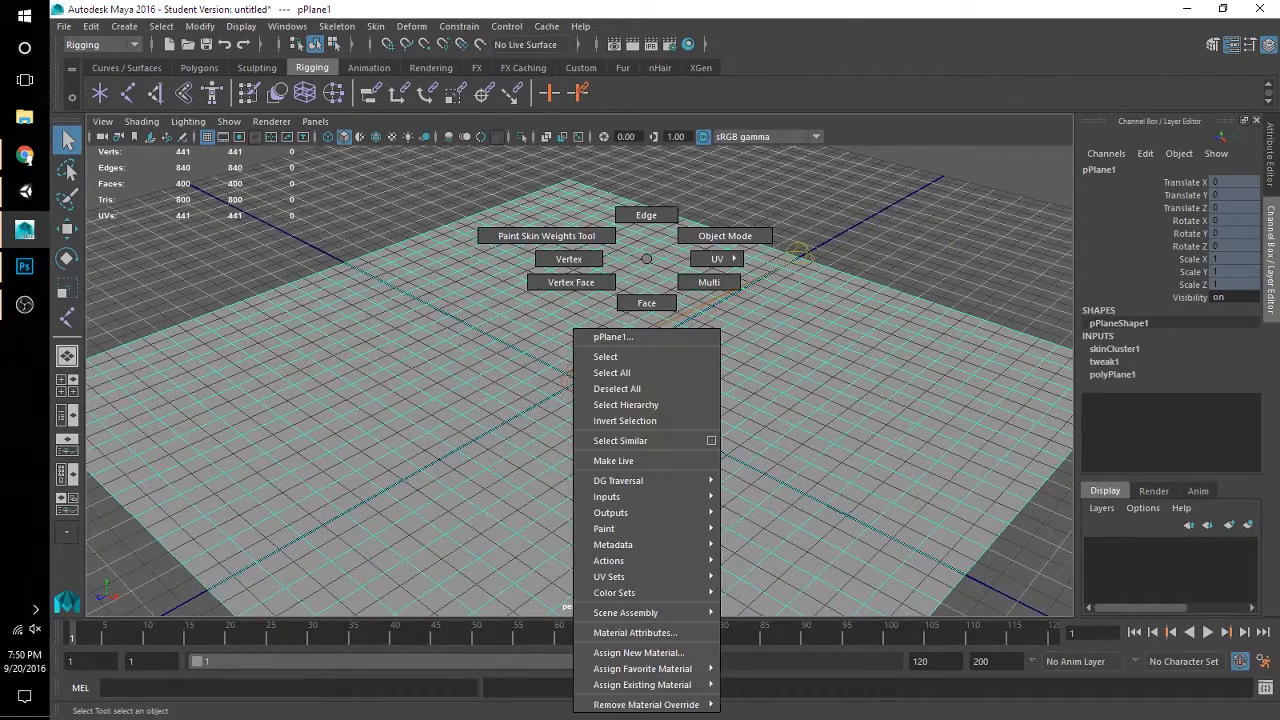
right_drag(646, 259, 646, 302)
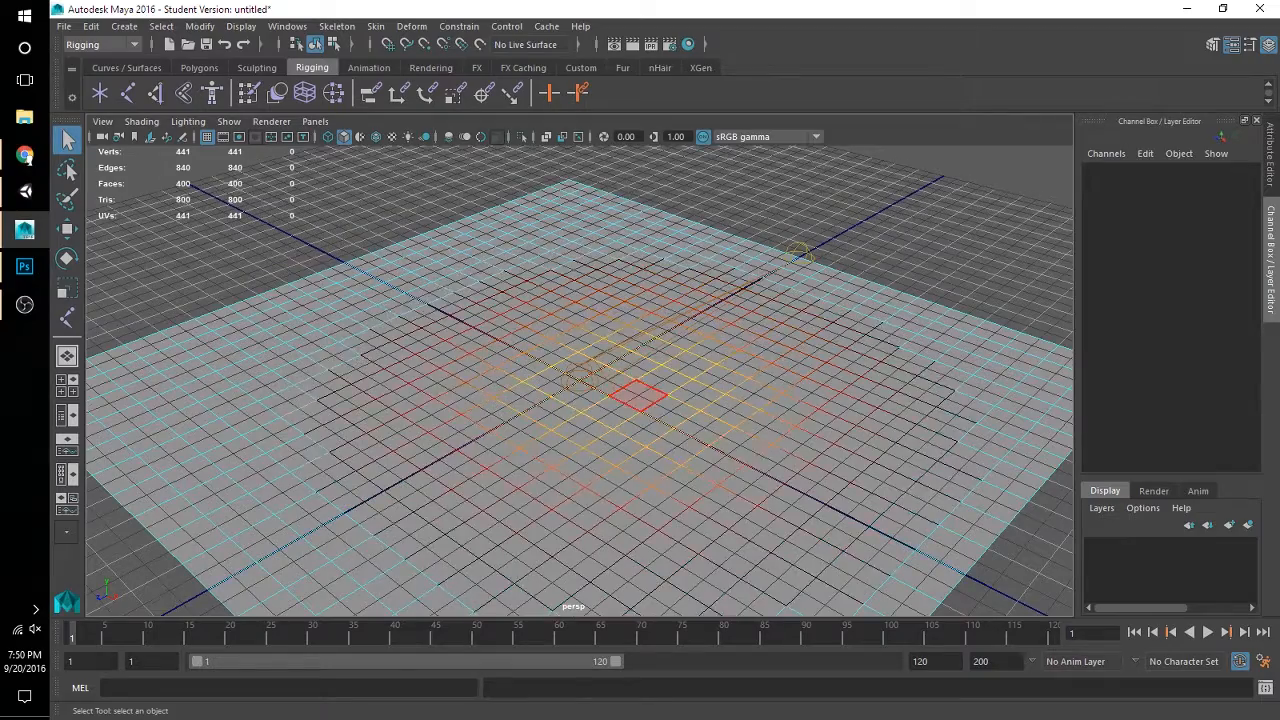
alt+drag(643, 460, 577, 386)
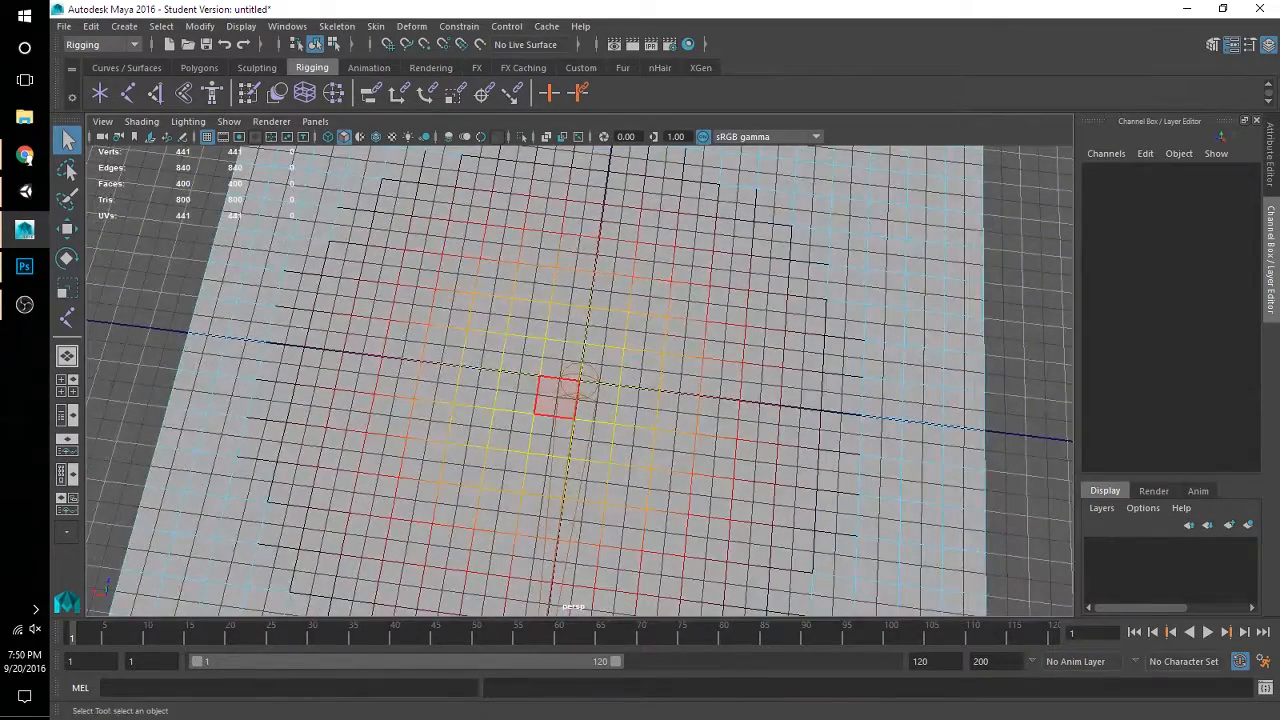
right_drag(586, 306, 640, 307)
right_click(636, 259)
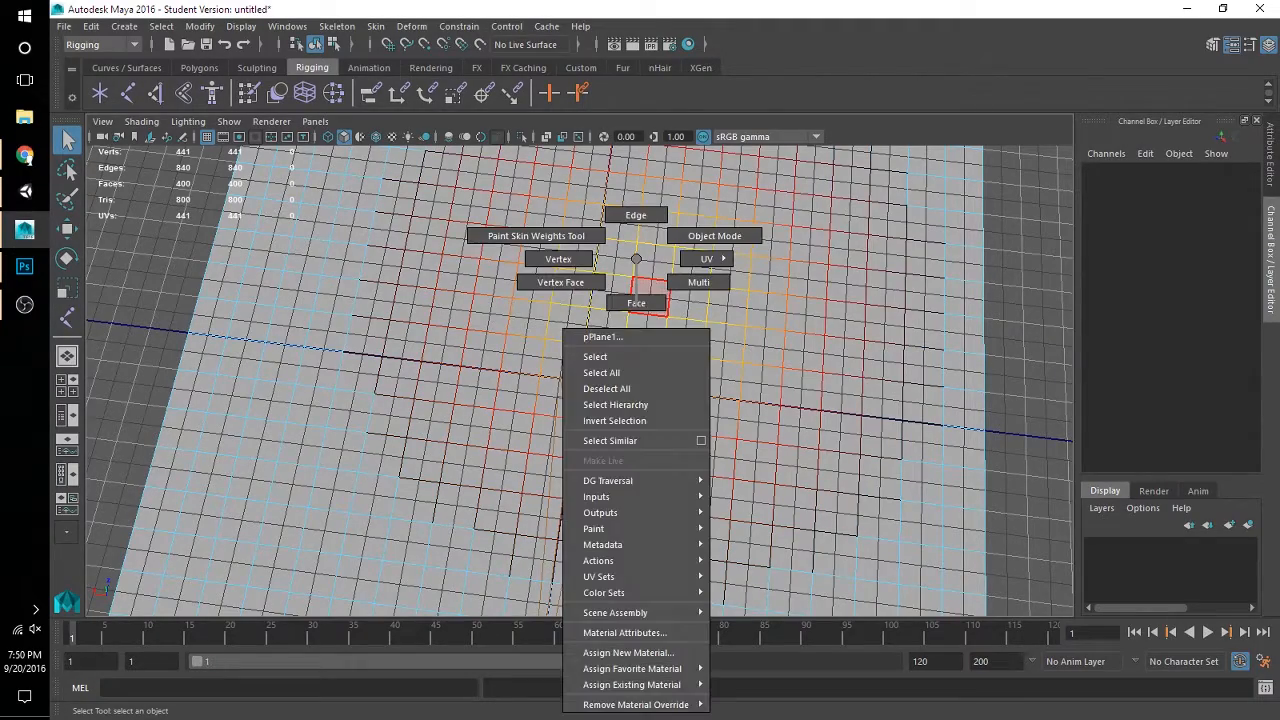
click(558, 259)
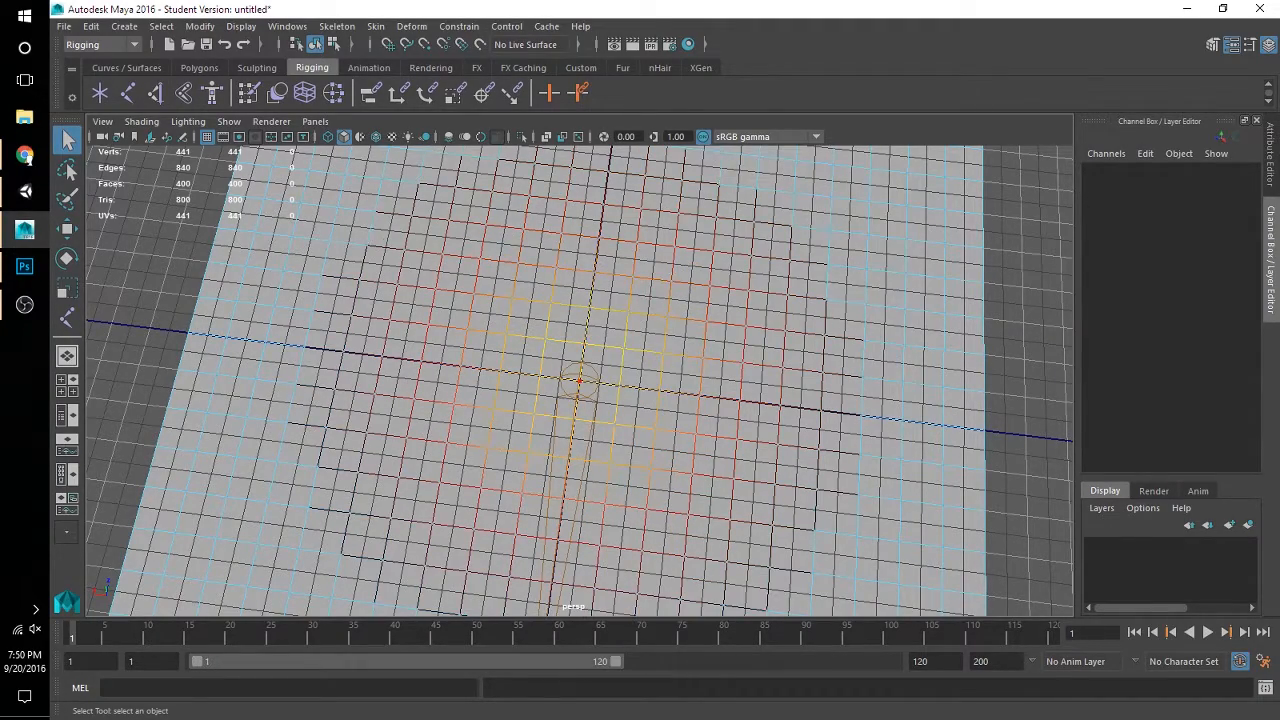
click(619, 385)
Step: Enlarge the soft selection falloff around the centre vertex until it covers nearly the whole plane
alt+drag(660, 391, 694, 368)
scroll(660, 376, down, 5)
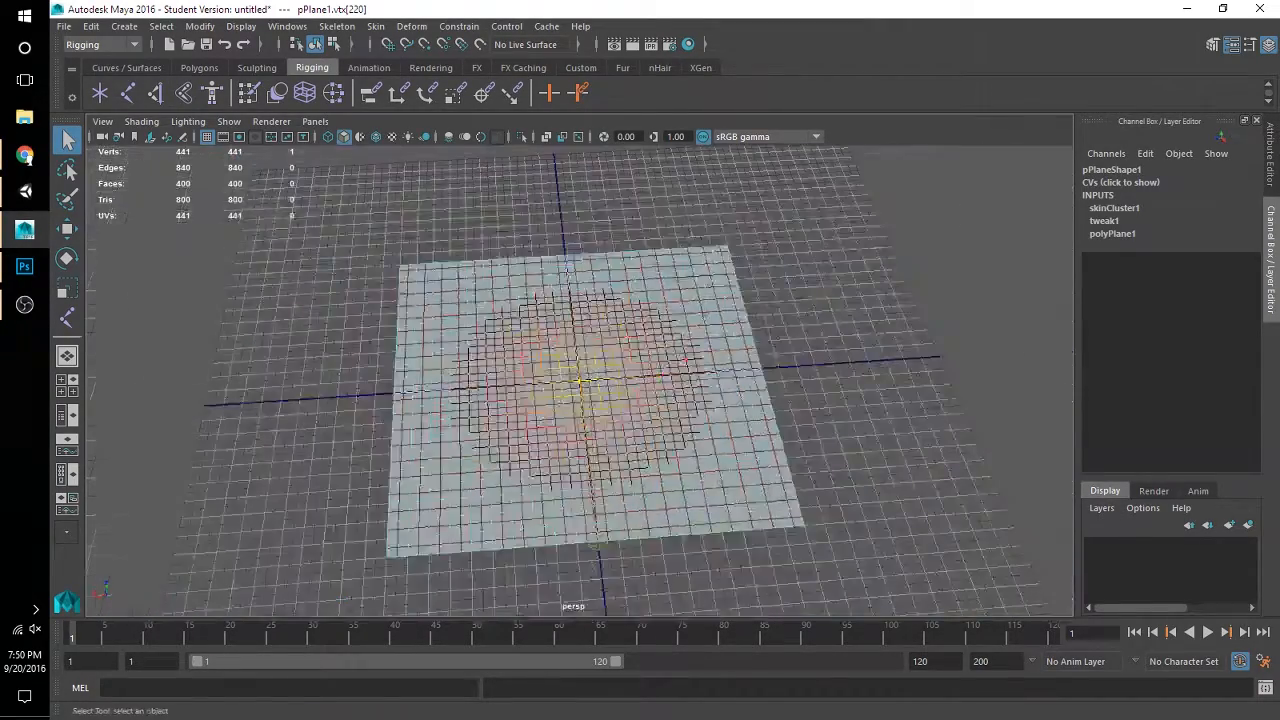
drag(582, 396, 716, 396)
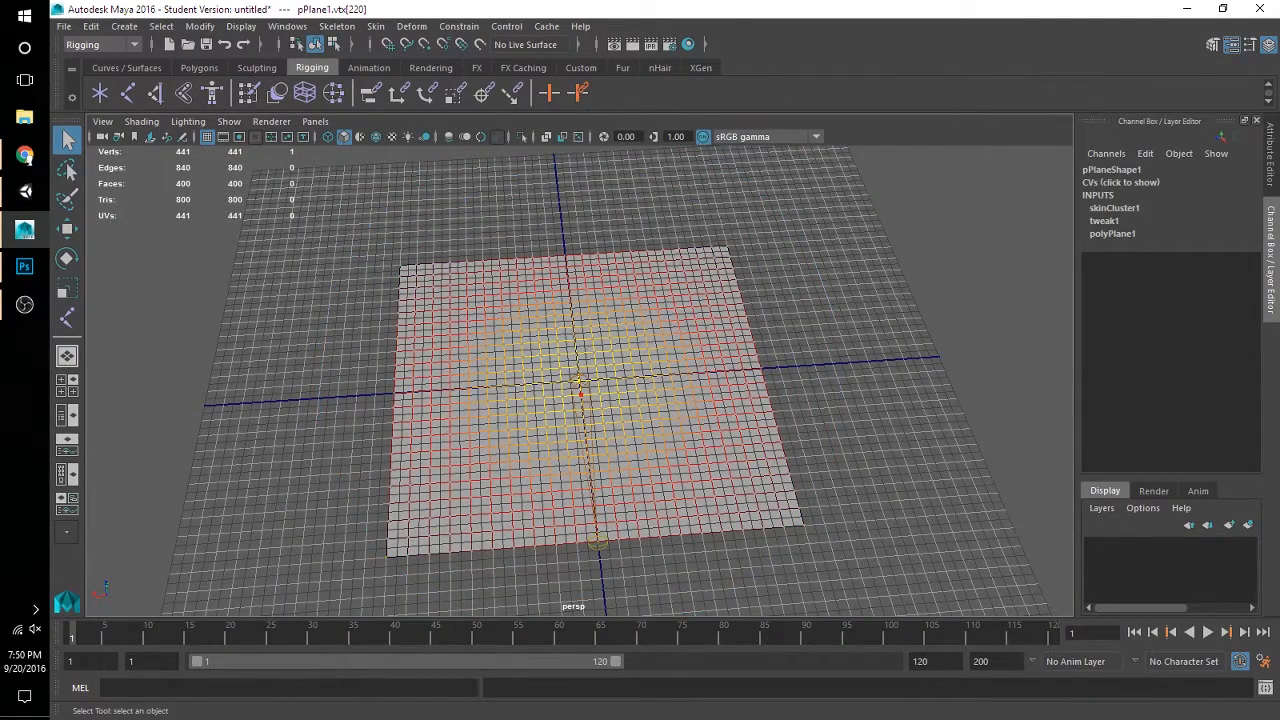
Step: Move the soft-selected centre vertex straight up to pull the plane into a tall, rounded dome
key(w)
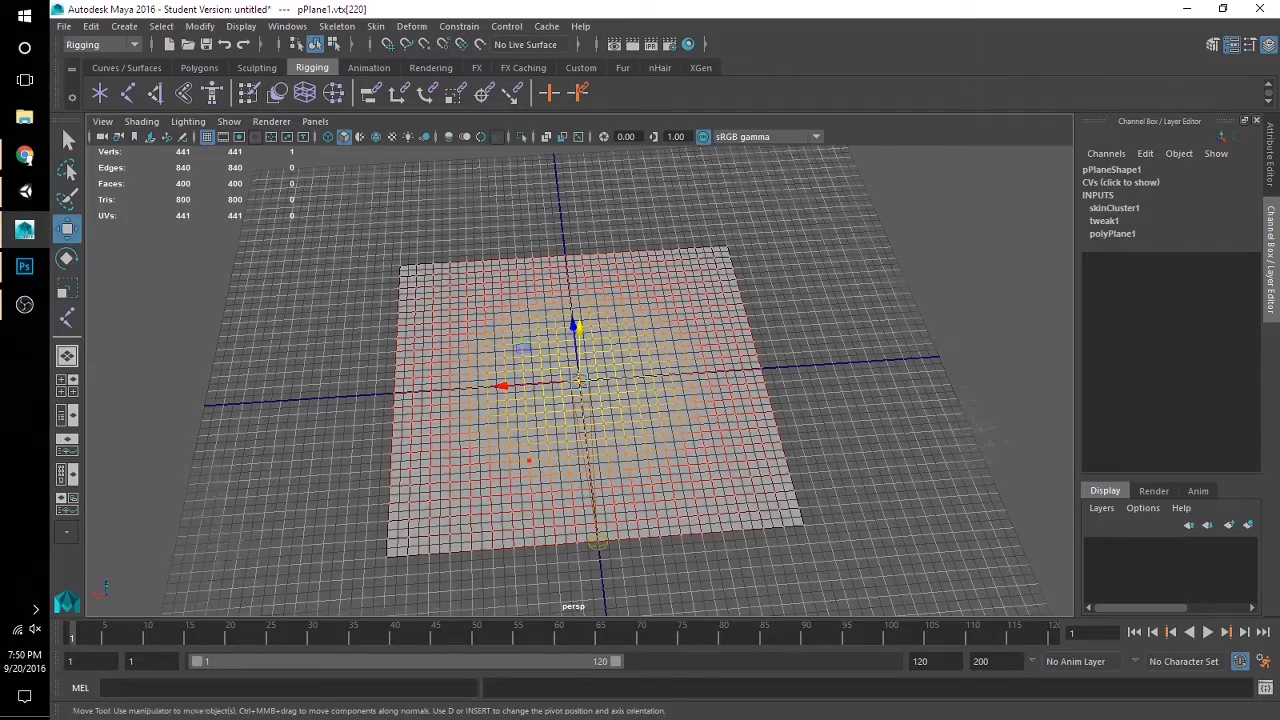
alt+drag(529, 460, 808, 338)
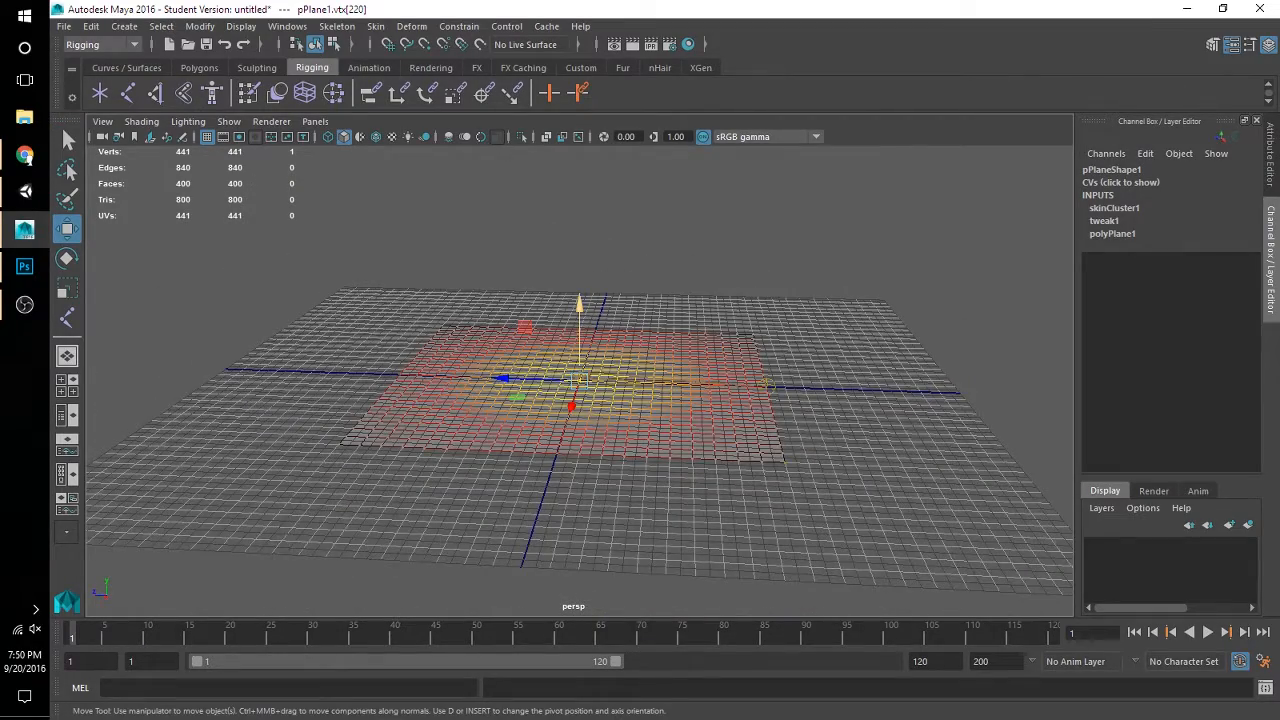
drag(578, 340, 578, 118)
alt+drag(560, 320, 750, 443)
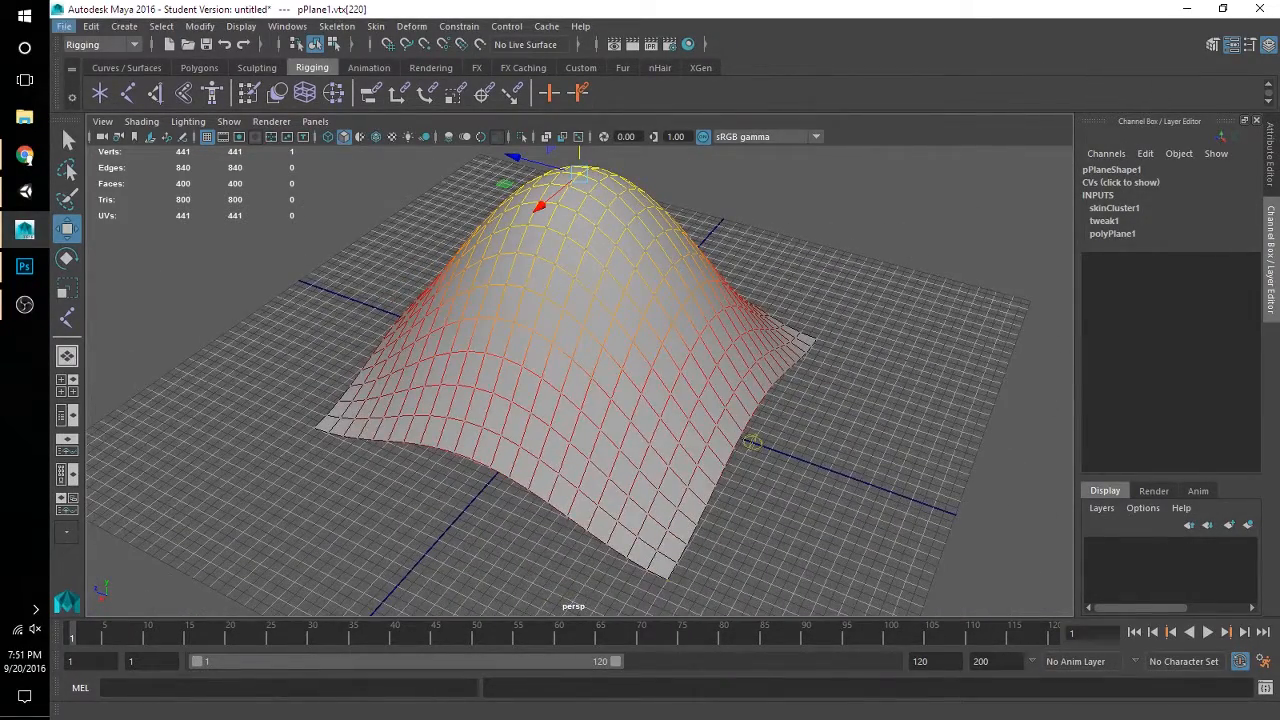
click(63, 26)
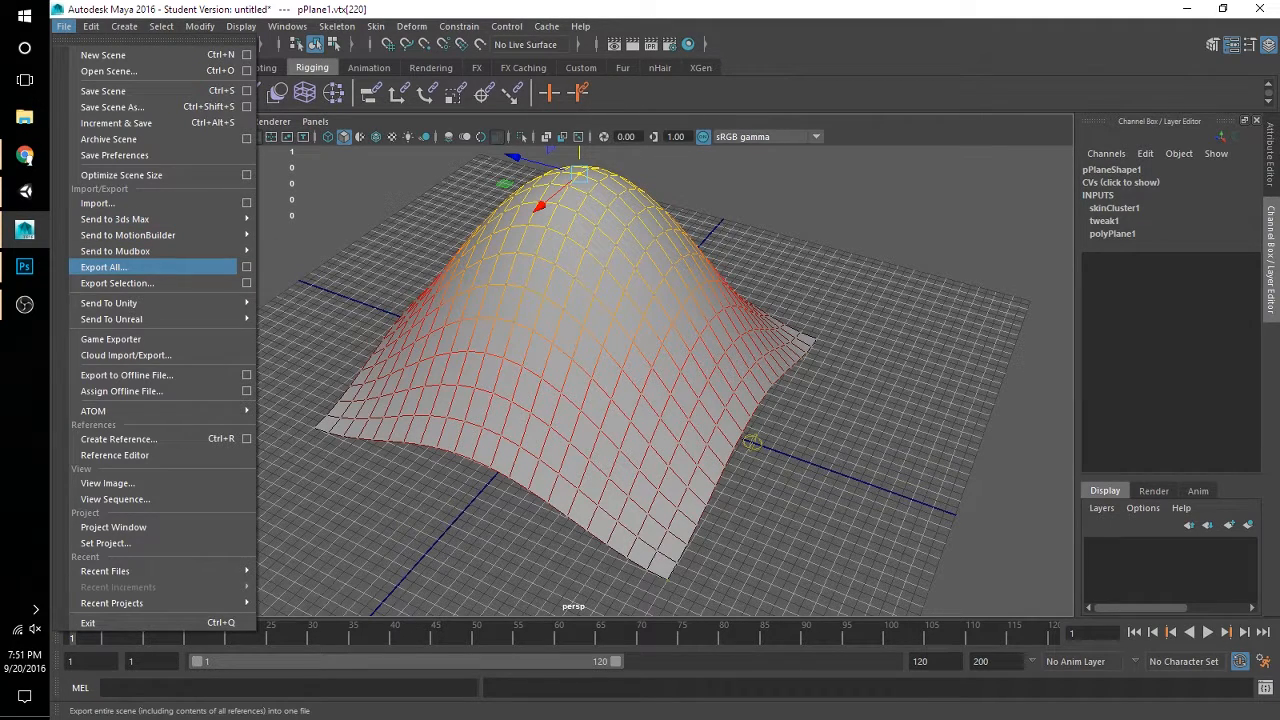
click(103, 267)
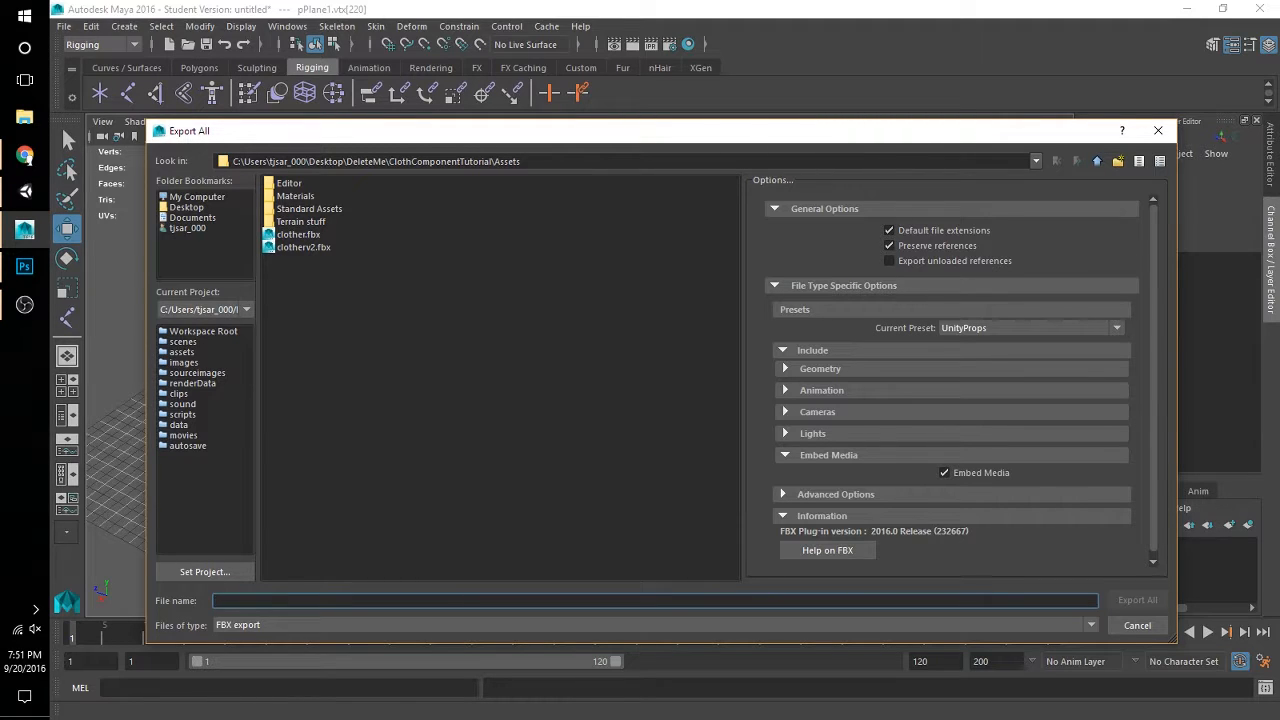
click(303, 247)
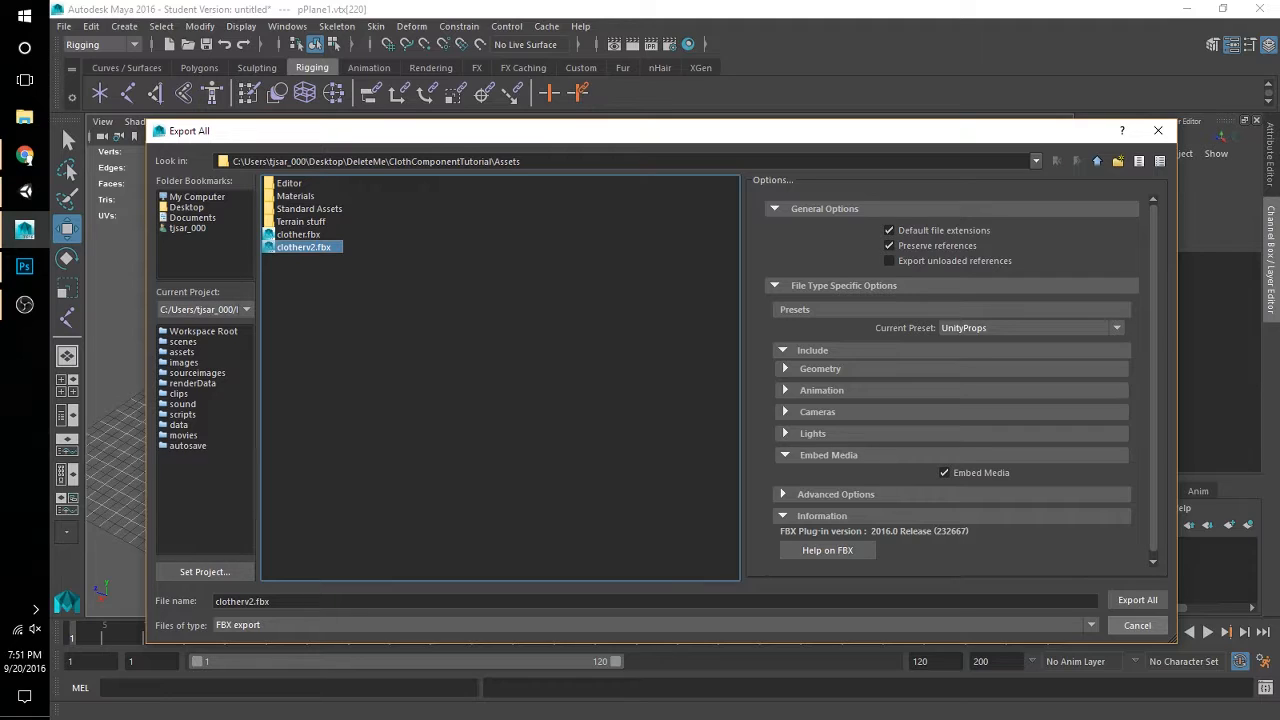
key(Escape)
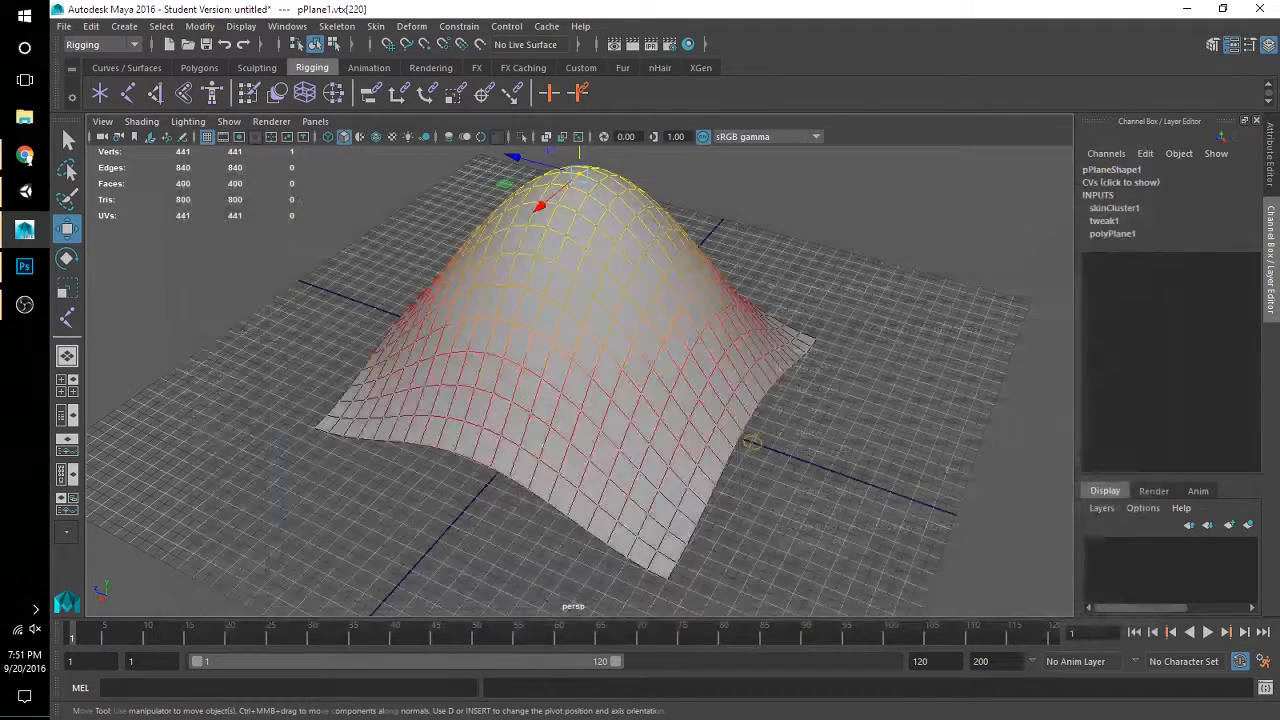
Step: Switch to Photoshop and view the Ghost texture document with its painted face
alt+drag(682, 304, 740, 273)
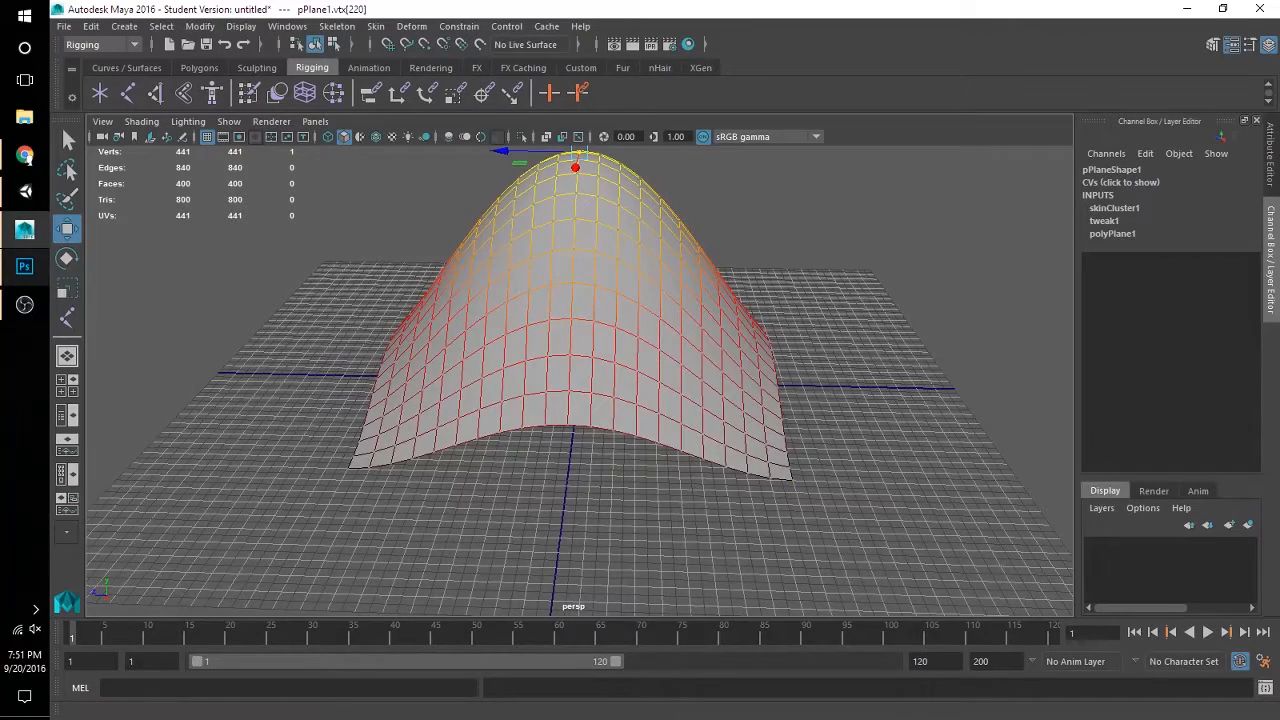
mouse_move(30, 266)
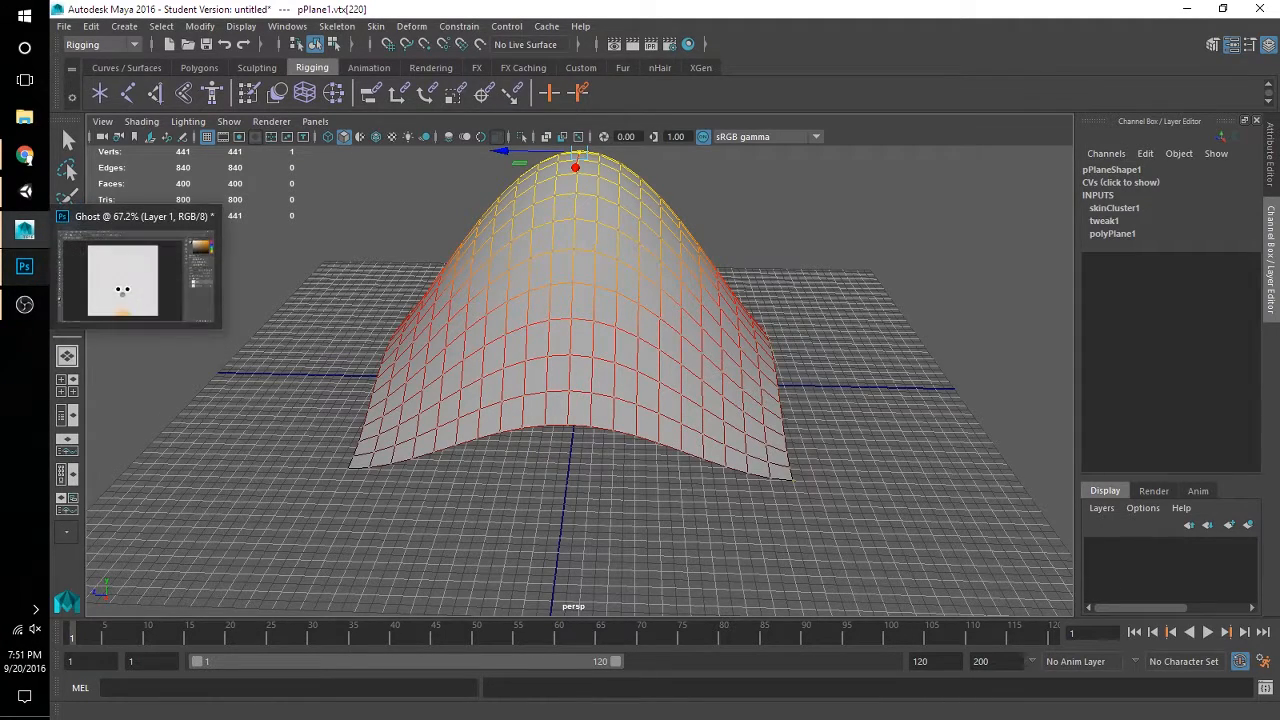
click(122, 280)
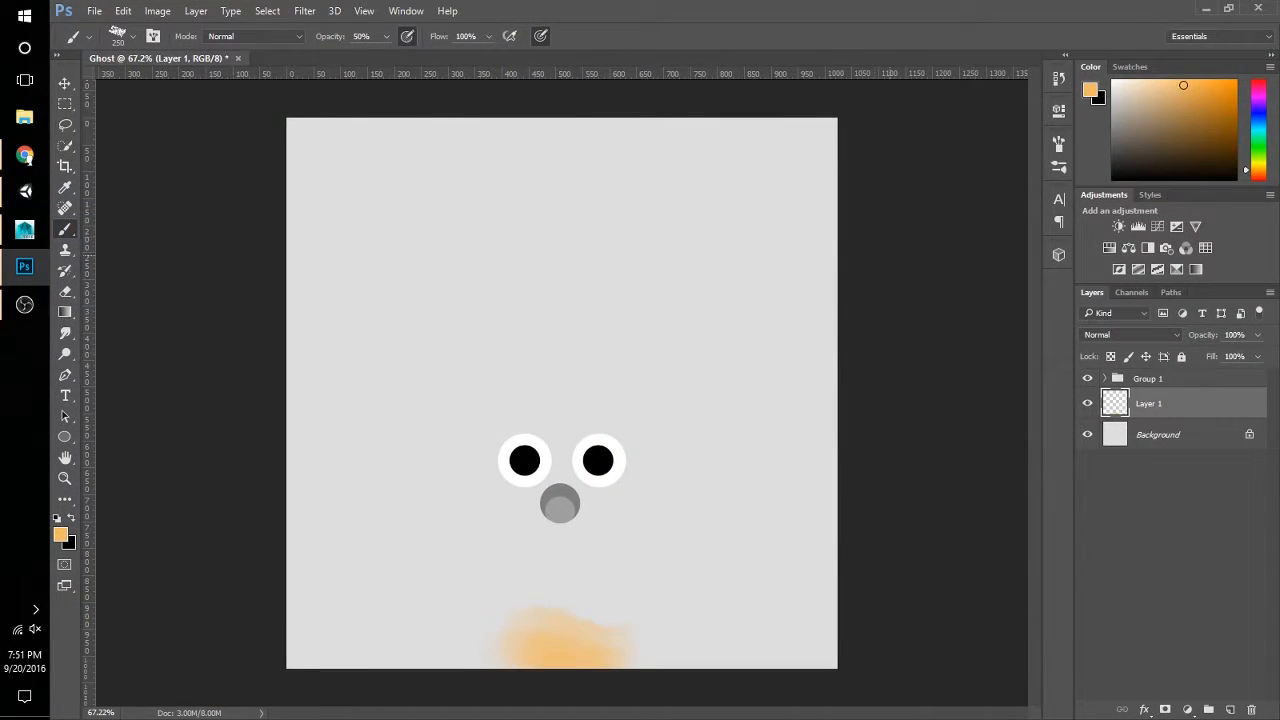
Step: Switch to Unity, select the ThirdPersonController object and frame it in the Scene view
click(25, 191)
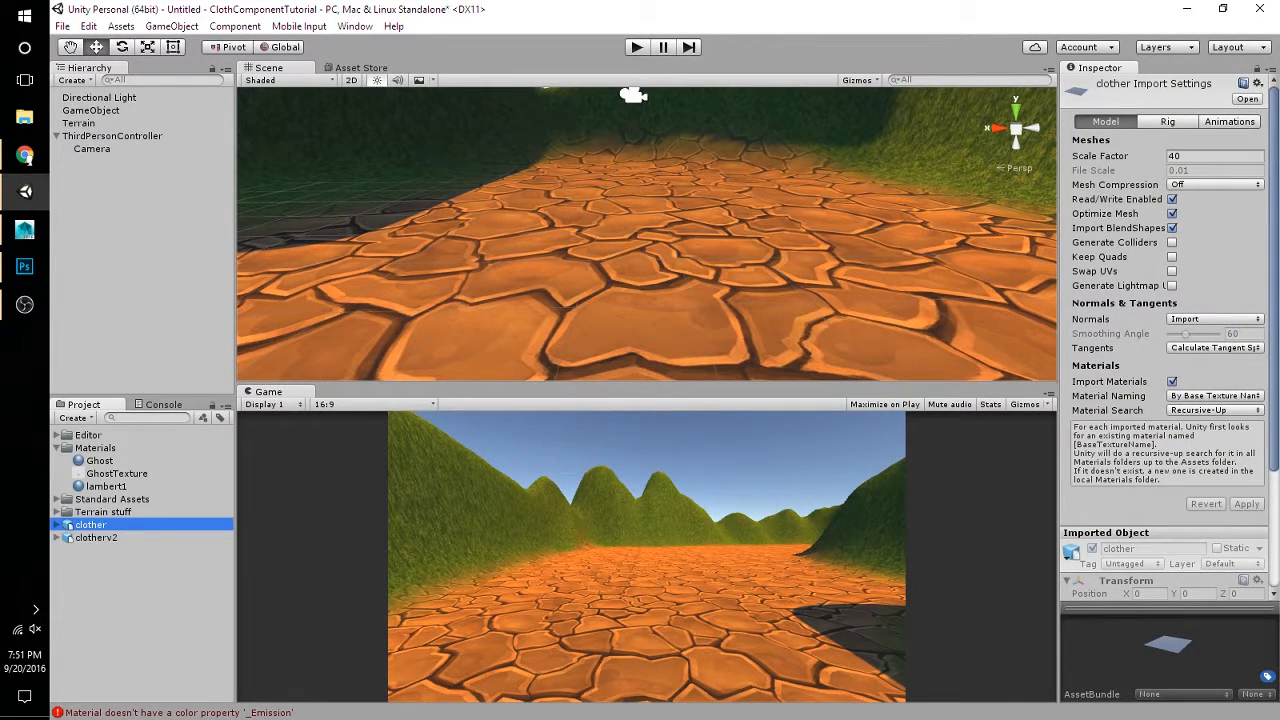
alt+drag(560, 235, 700, 236)
alt+right_drag(700, 236, 620, 236)
alt+drag(620, 236, 905, 246)
click(112, 135)
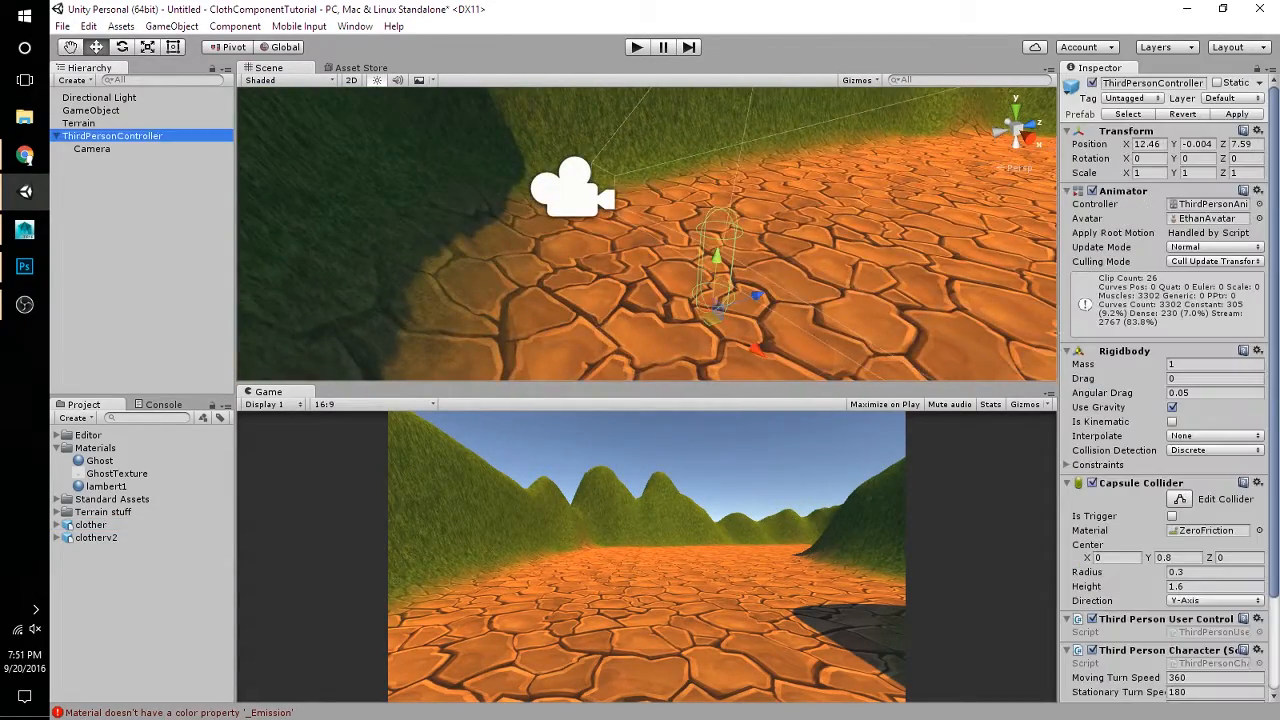
key(f)
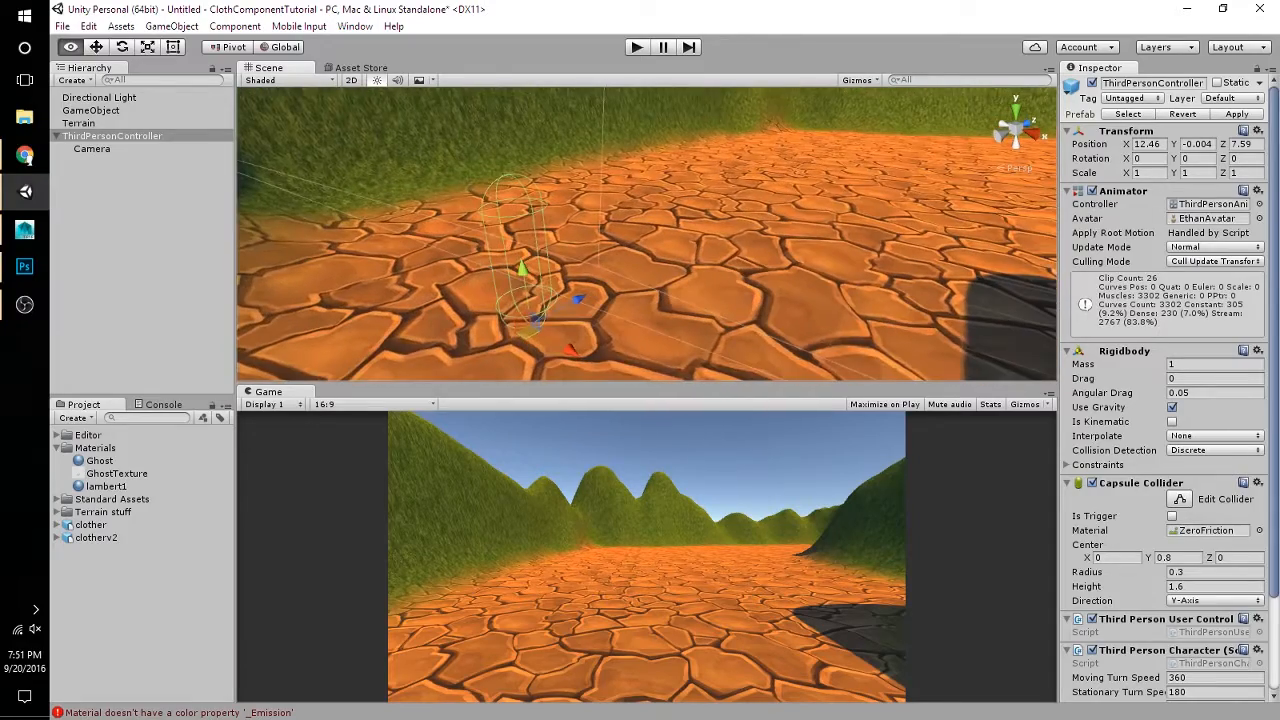
Step: Play-test the scene by moving and turning the third-person character across the terrain, and stop playback
key(ctrl+p)
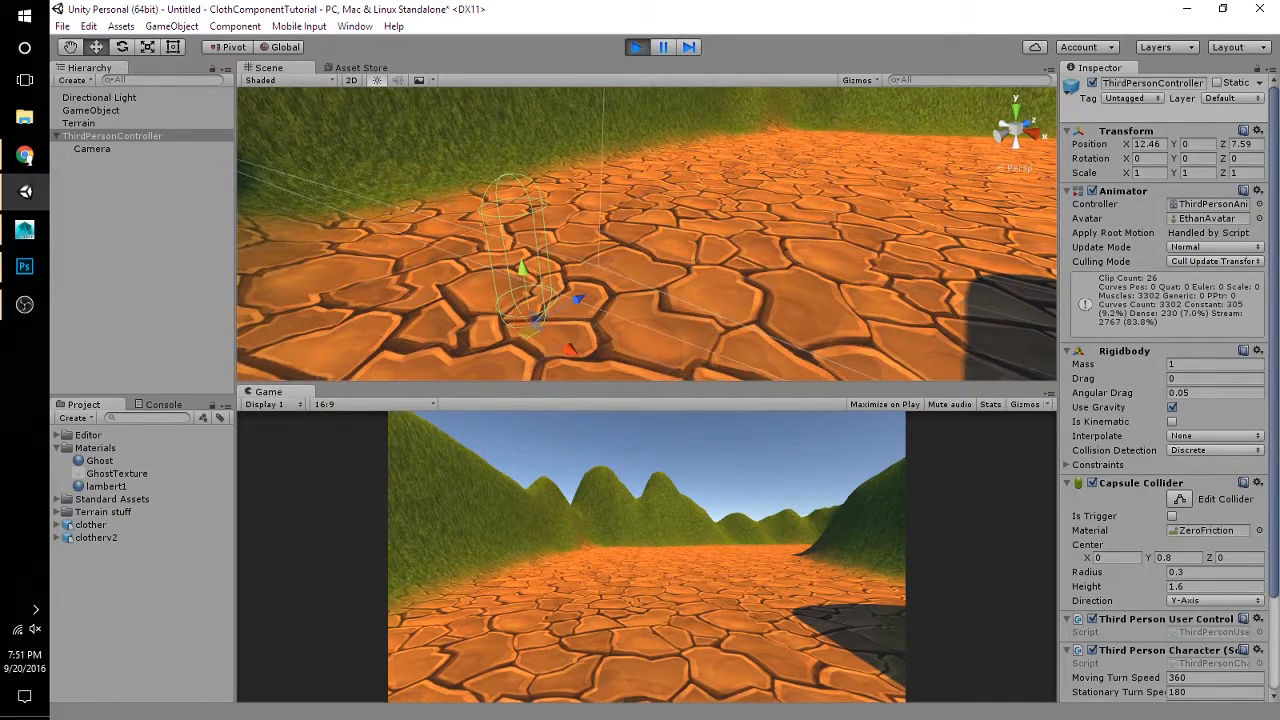
key(w)
key(d)
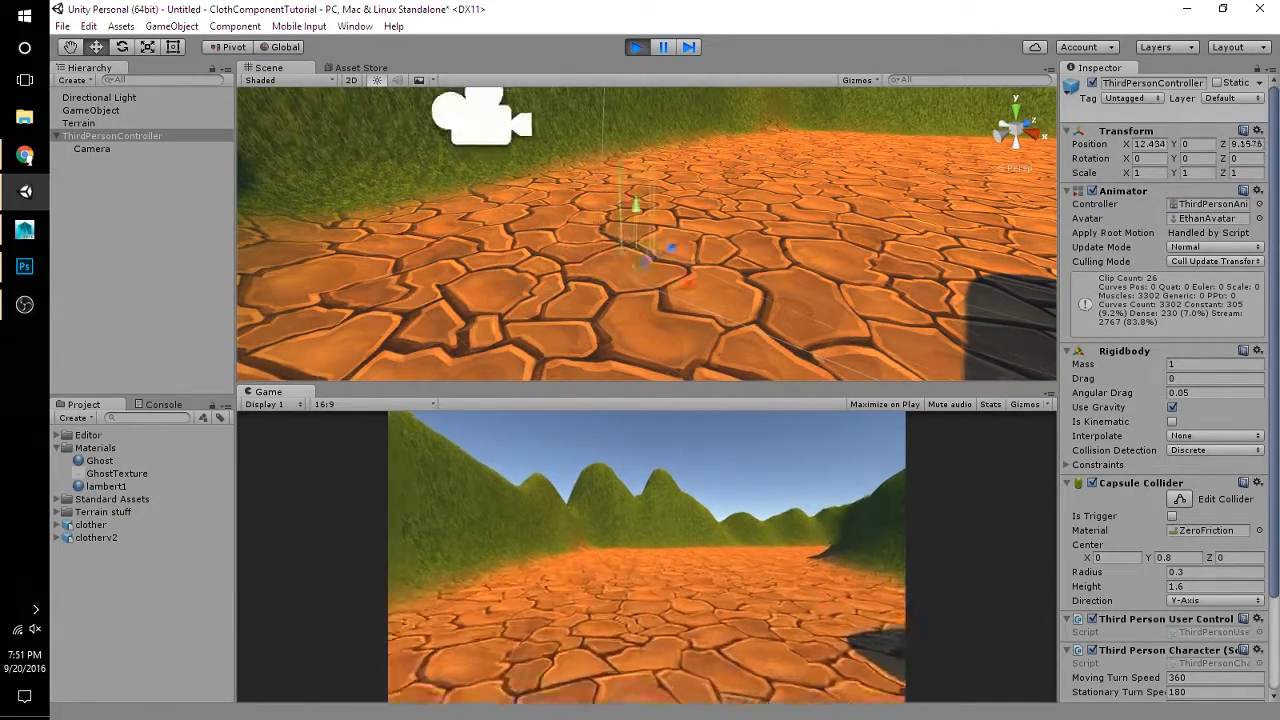
key(a)
key(a)
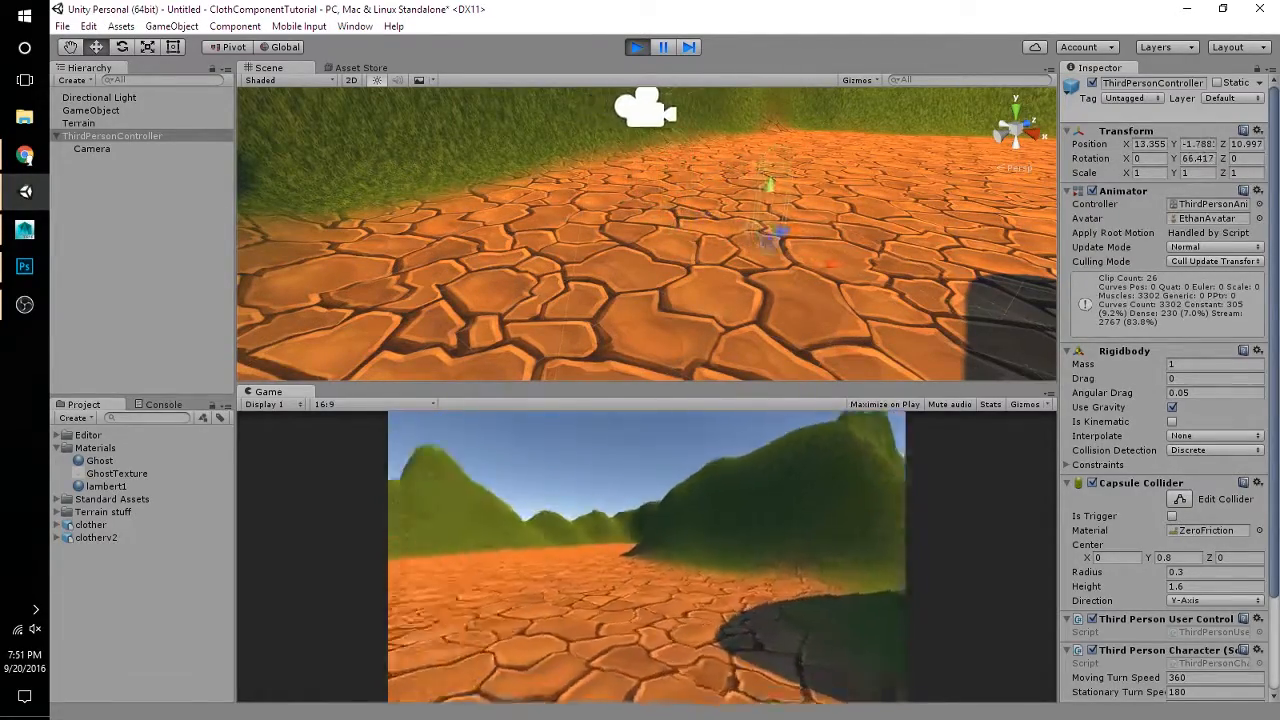
key(ctrl+p)
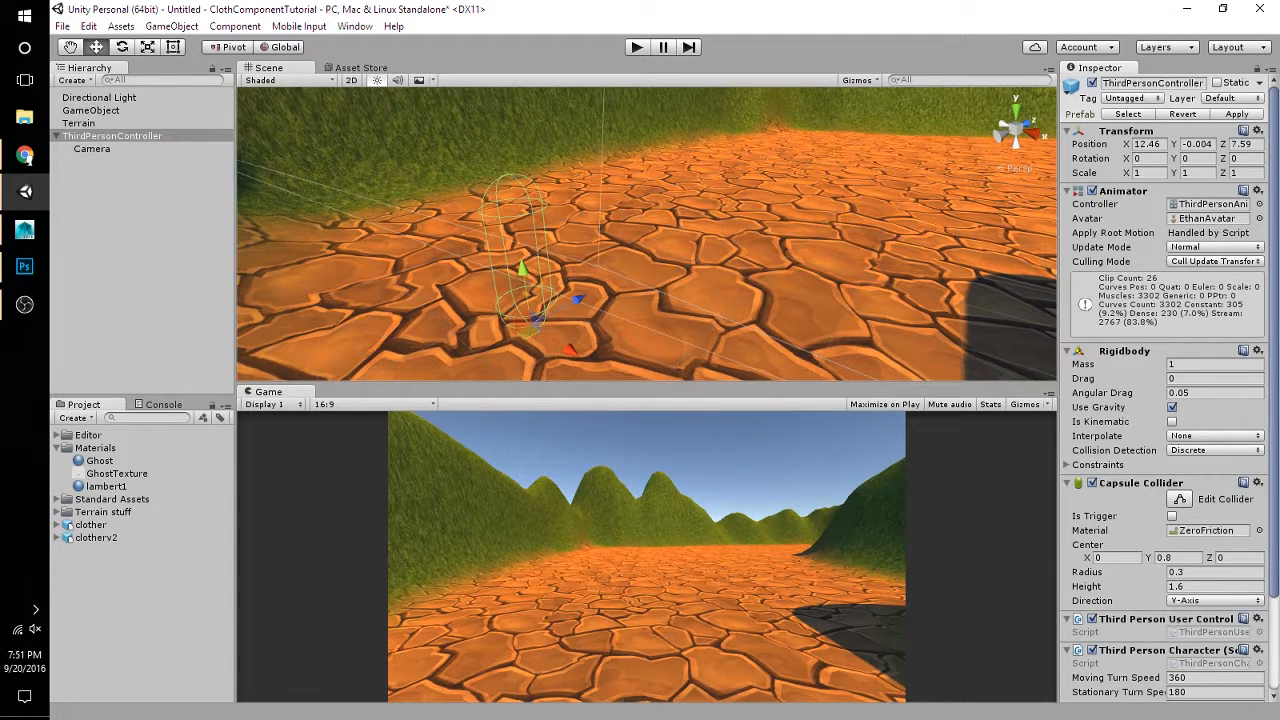
Step: Add the clotherv2 model as a child of ThirdPersonController and set its position to 0, 0, 0
drag(96, 538, 112, 136)
key(F2)
key(s)
right_drag(600, 235, 600, 235)
click(1151, 144)
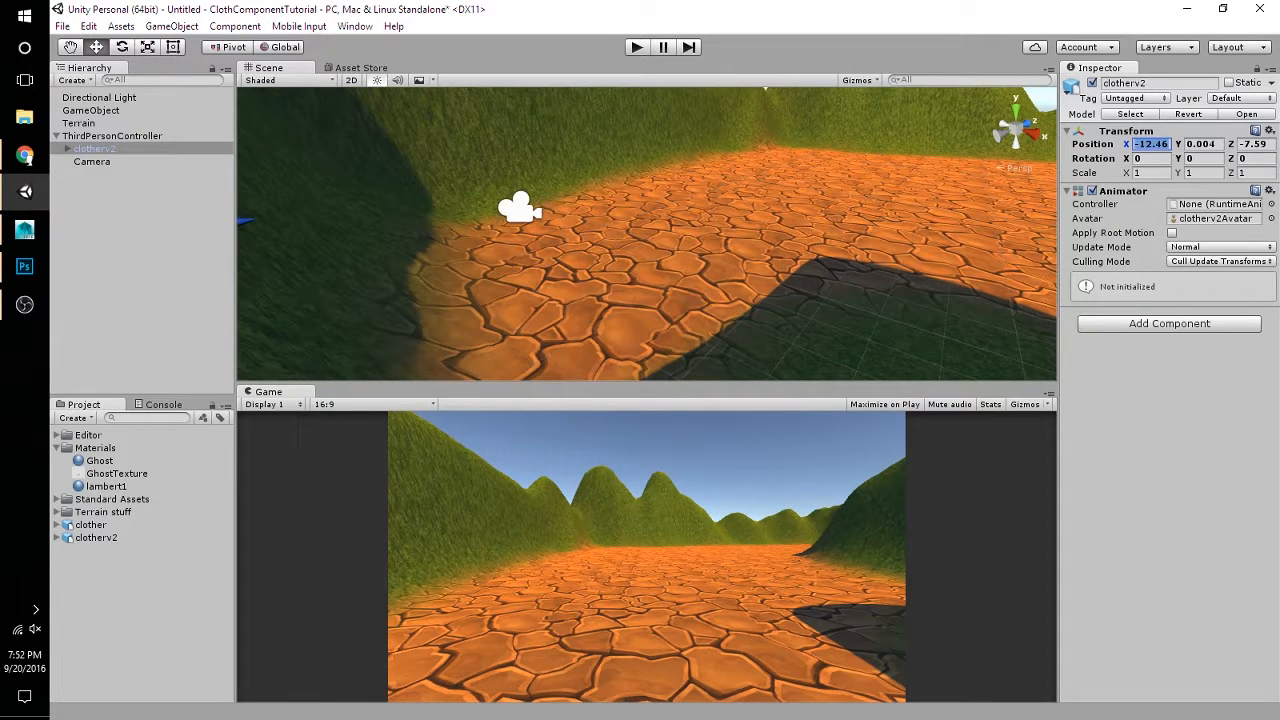
text(0)
key(Tab)
text(0)
key(Tab)
text(0)
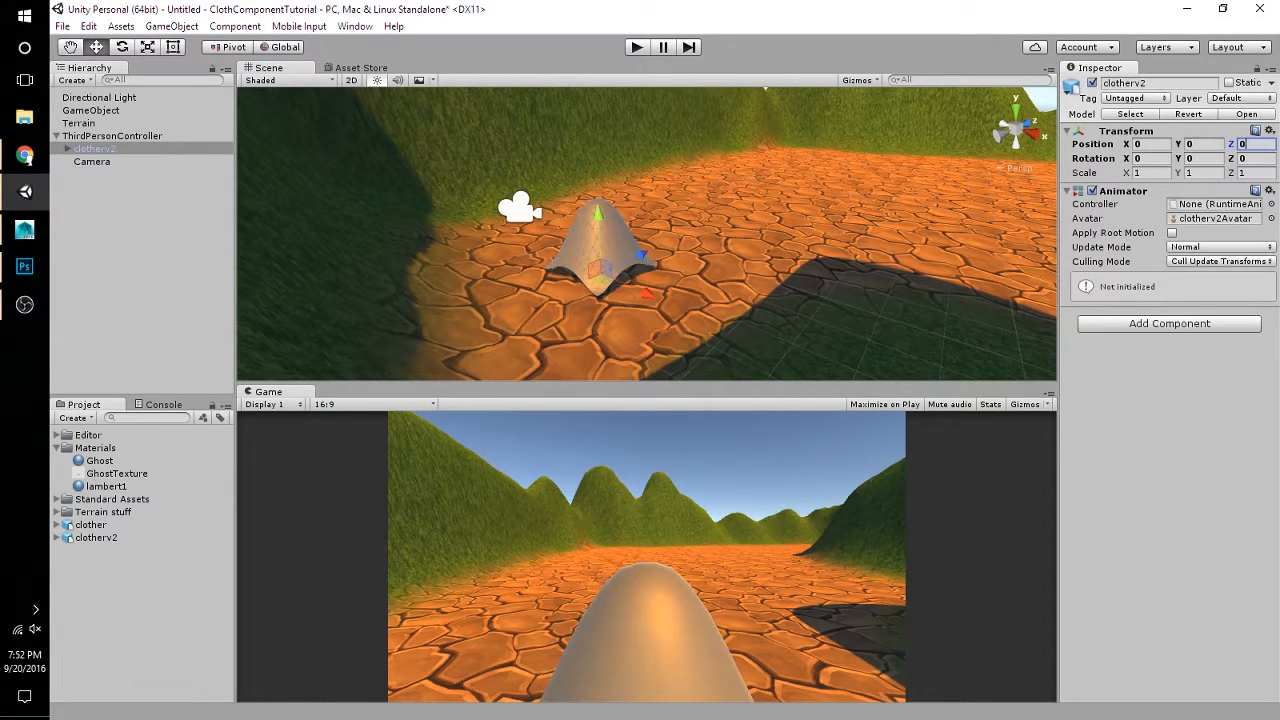
Step: Play-test the character with the attached clotherv2 dome by moving and turning it, and stop playback
right_drag(640, 235, 712, 237)
key(w)
click(637, 47)
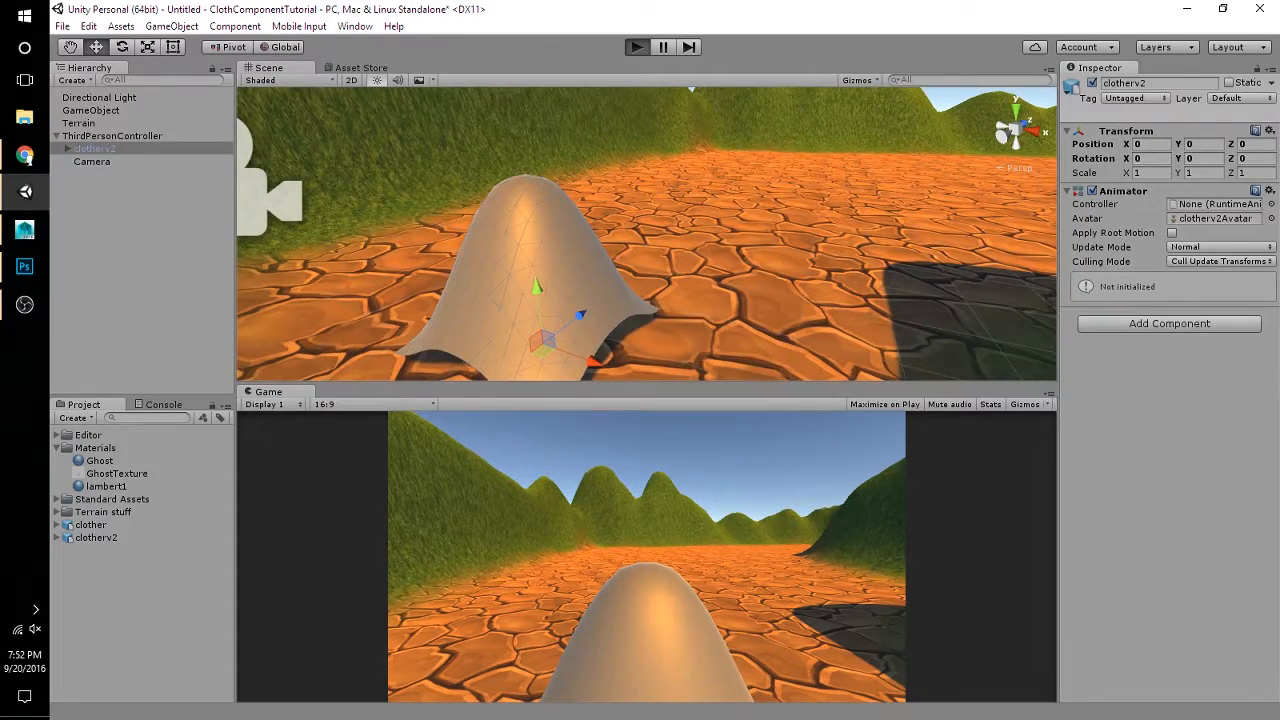
key(w)
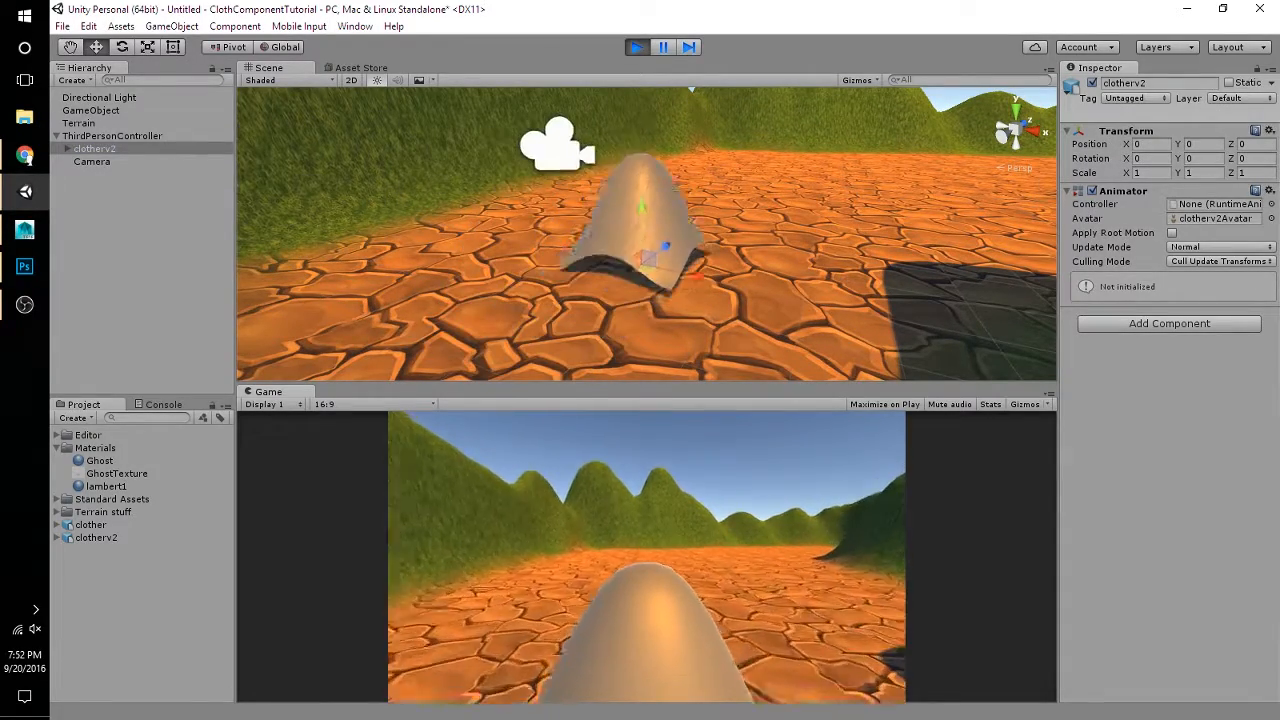
key(d)
key(a)
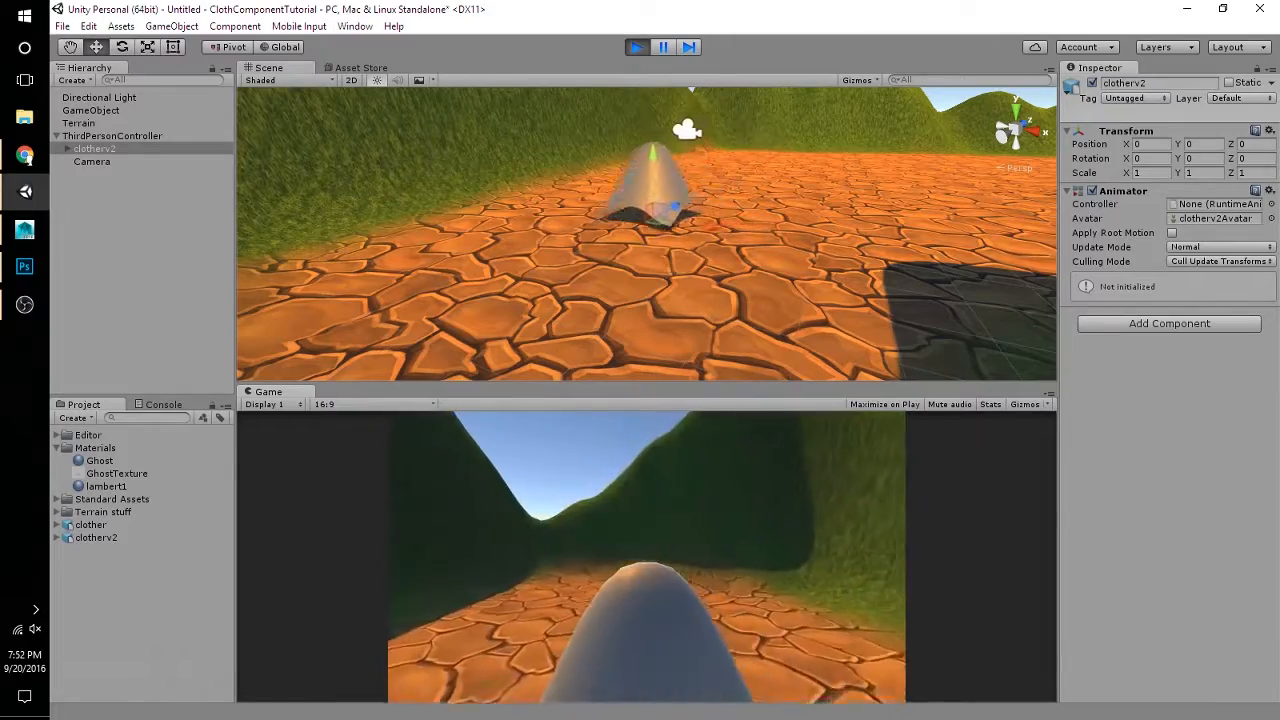
click(637, 47)
Step: Expand clotherv2 in the hierarchy and deactivate its pPlane1 child object
alt+drag(645, 235, 470, 225)
right_drag(600, 230, 590, 200)
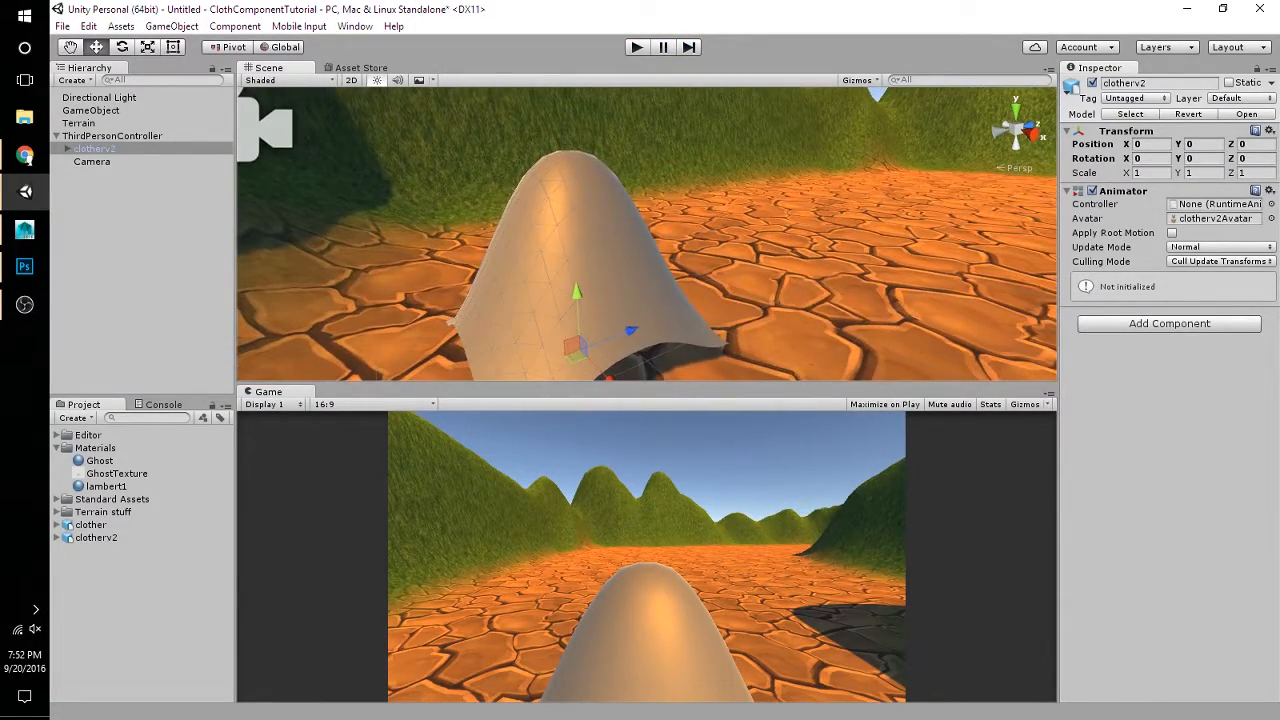
click(68, 149)
click(102, 174)
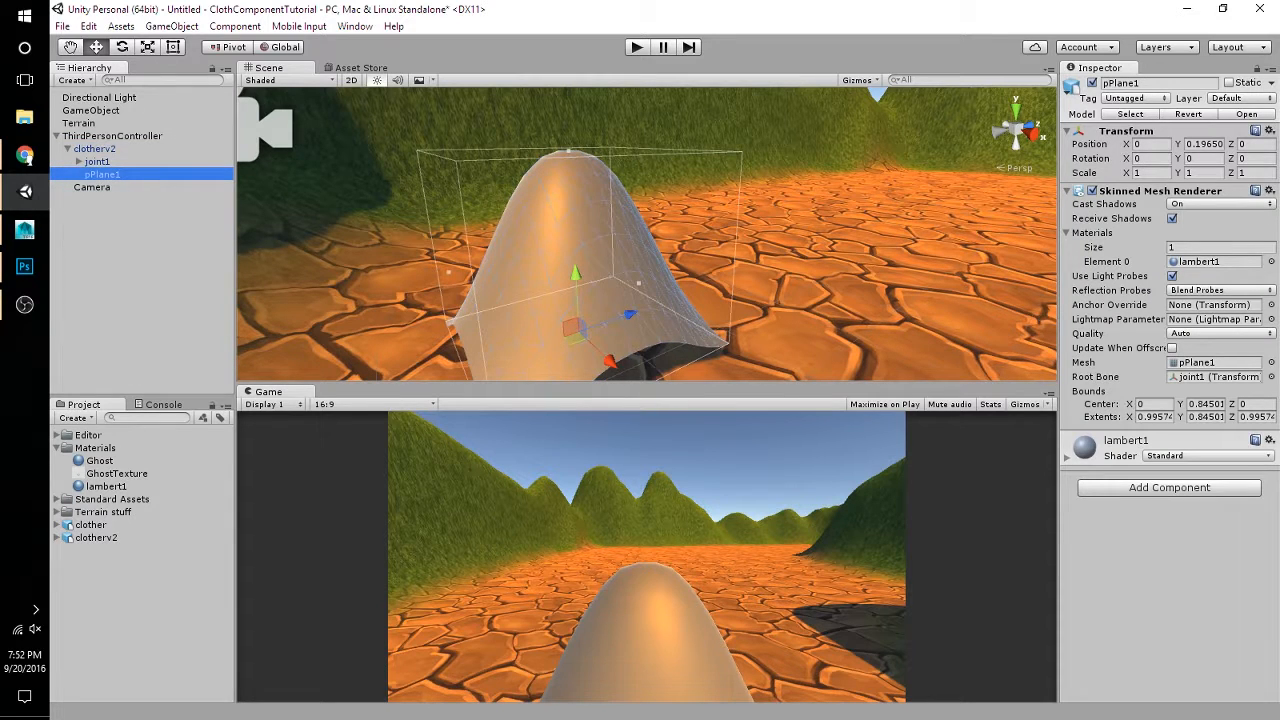
click(1092, 83)
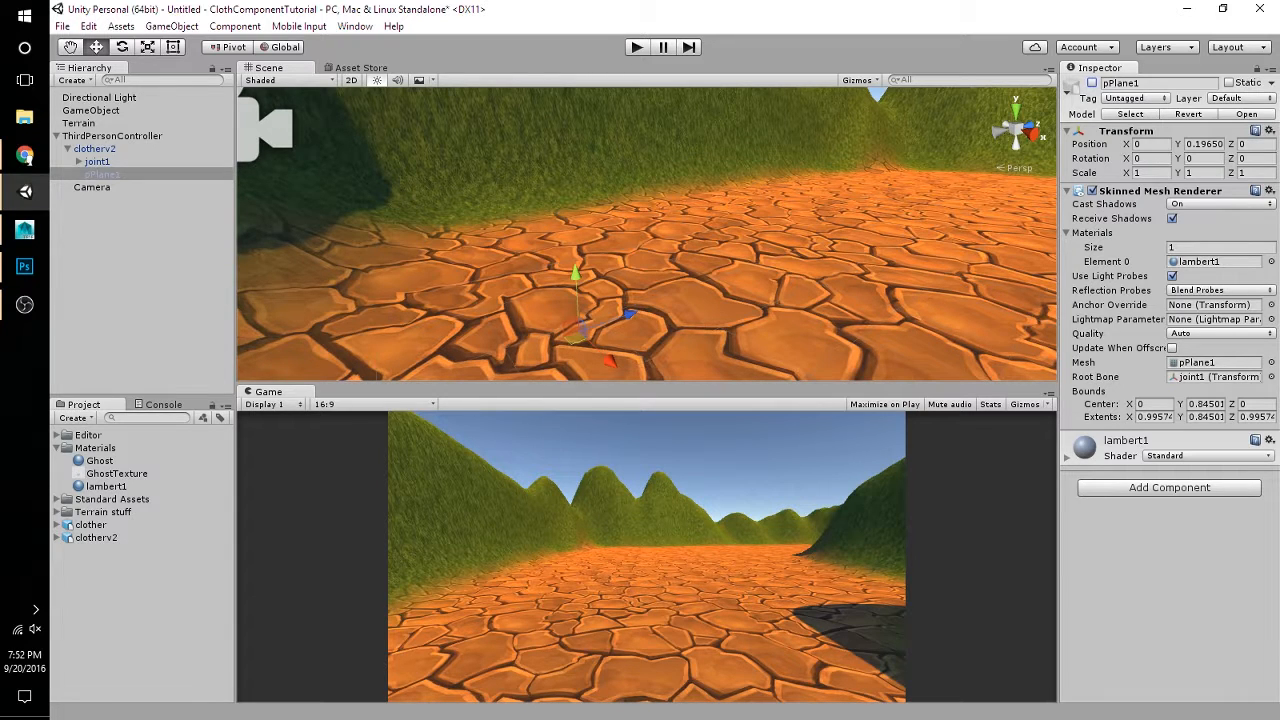
Step: Add a Cloth component to the clotherv2 object
click(95, 149)
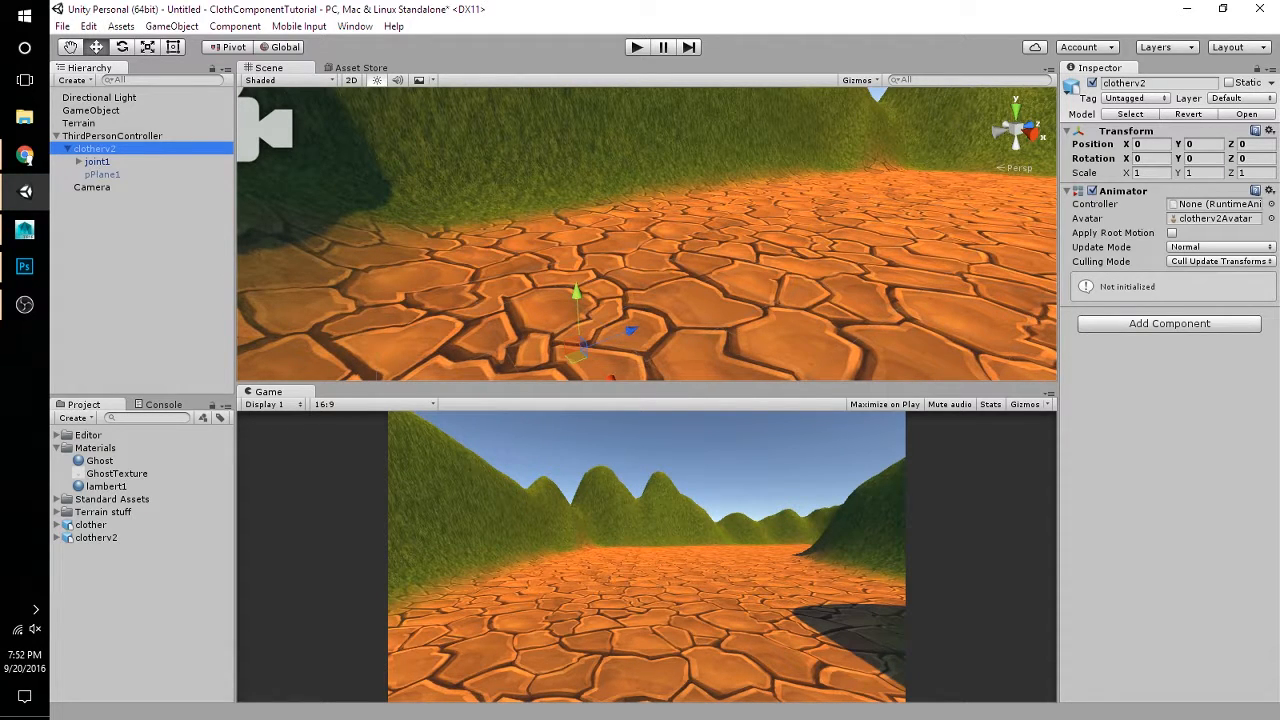
click(1169, 323)
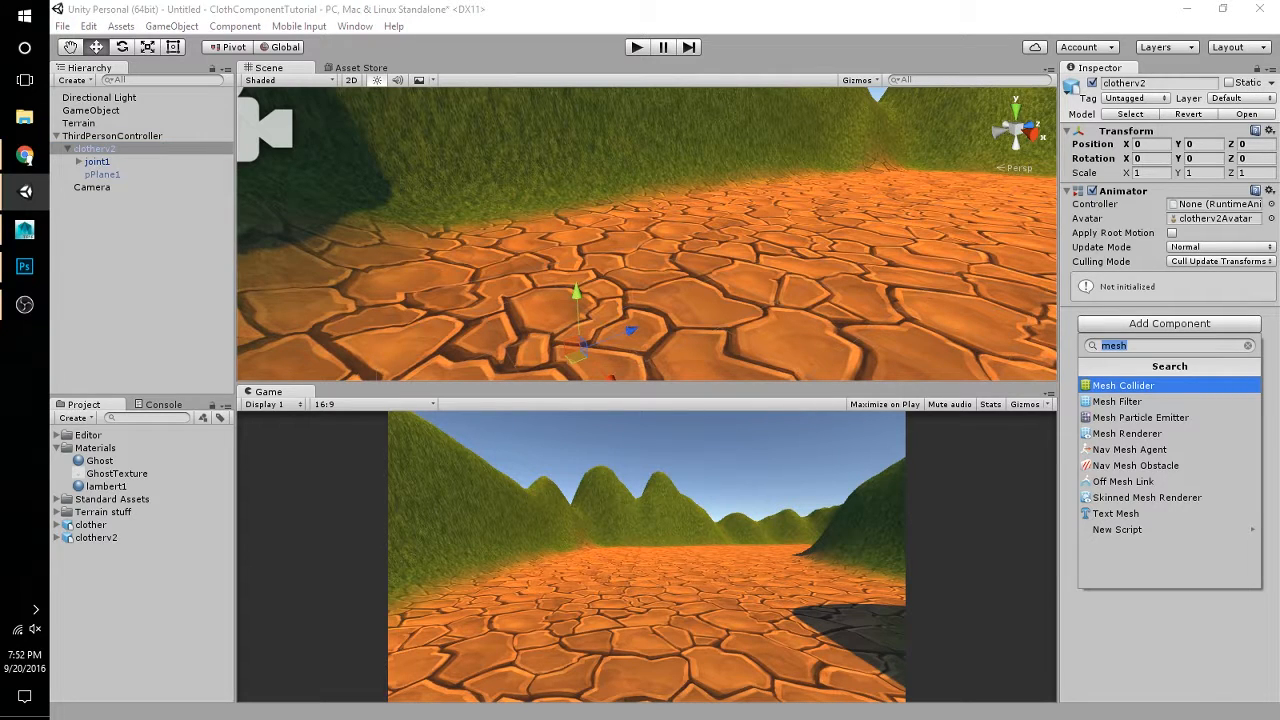
text(clothj)
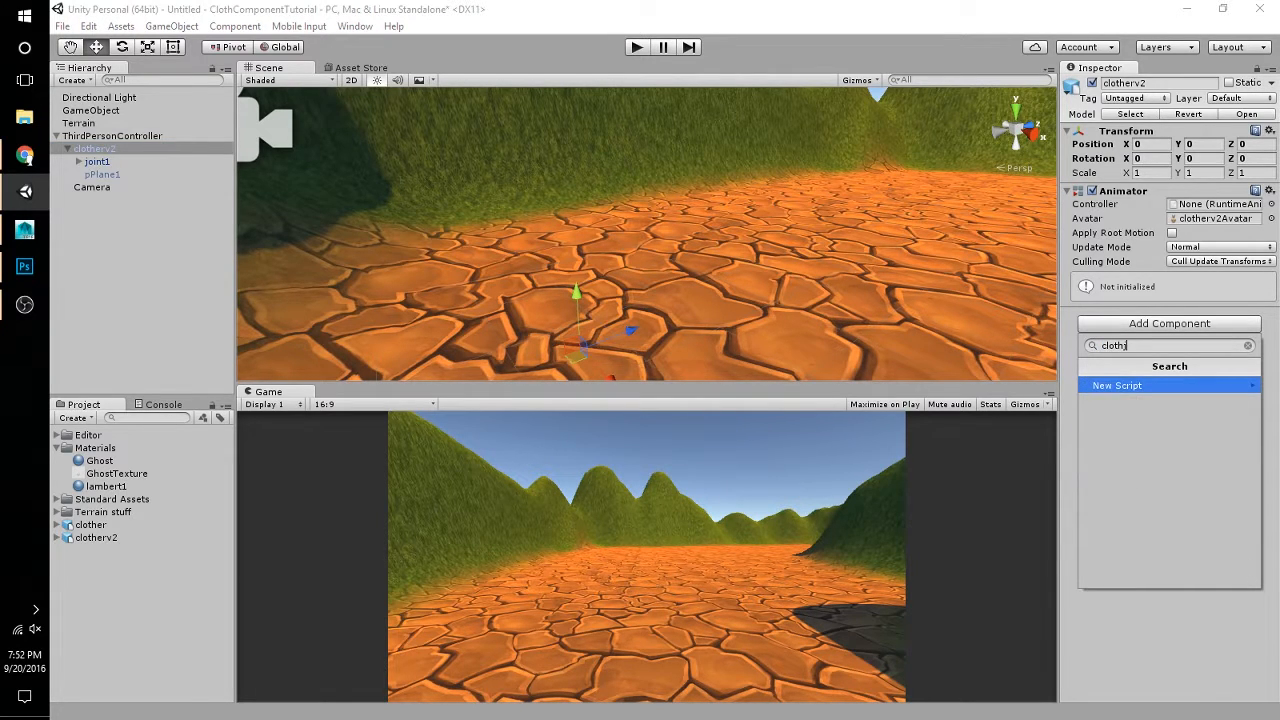
key(BackSpace)
key(Down)
key(Up)
key(Return)
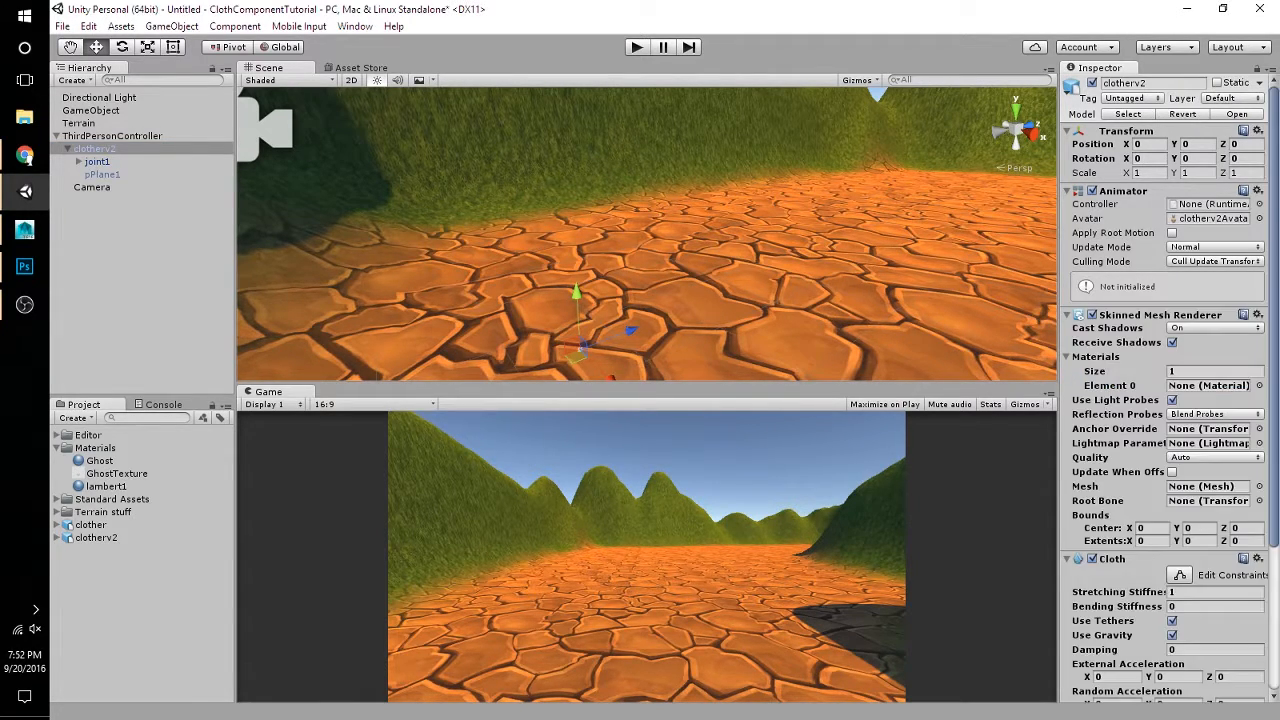
Step: Set the Skinned Mesh Renderer's root bone to joint1 and its mesh to the flat pPlane1 on clotherv2
scroll(1165, 390, down, 5)
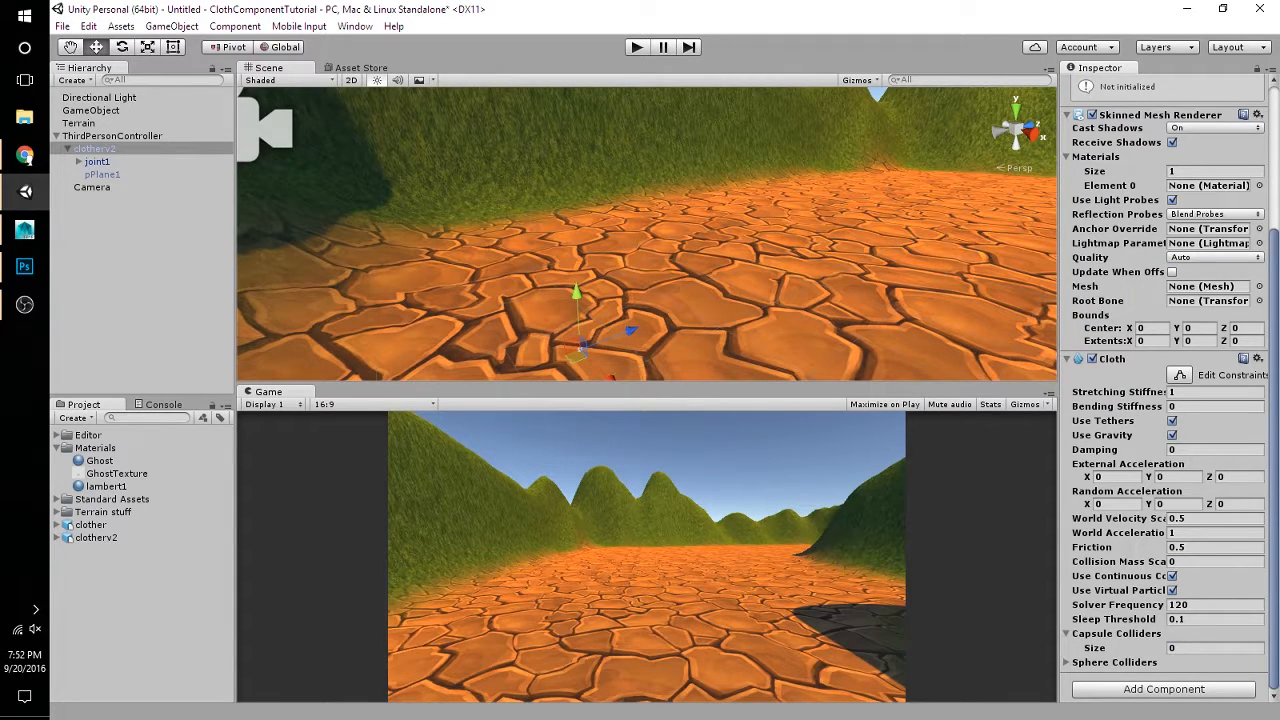
click(1260, 301)
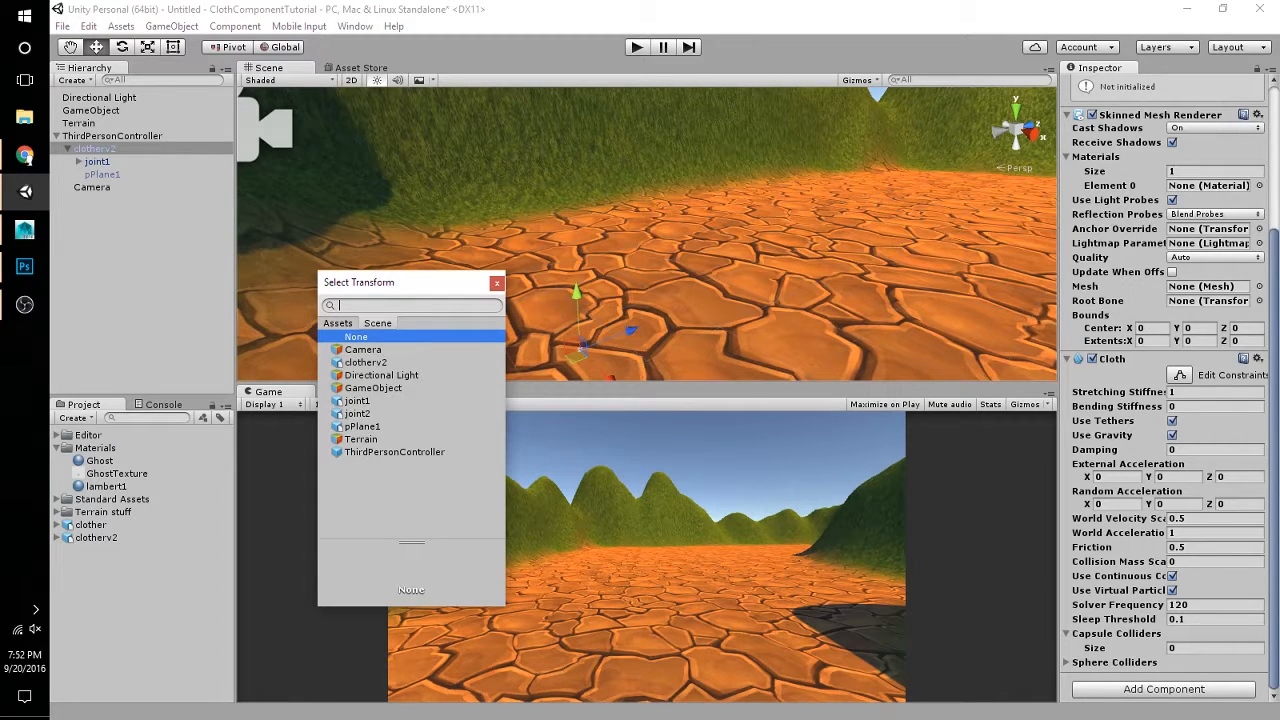
click(357, 401)
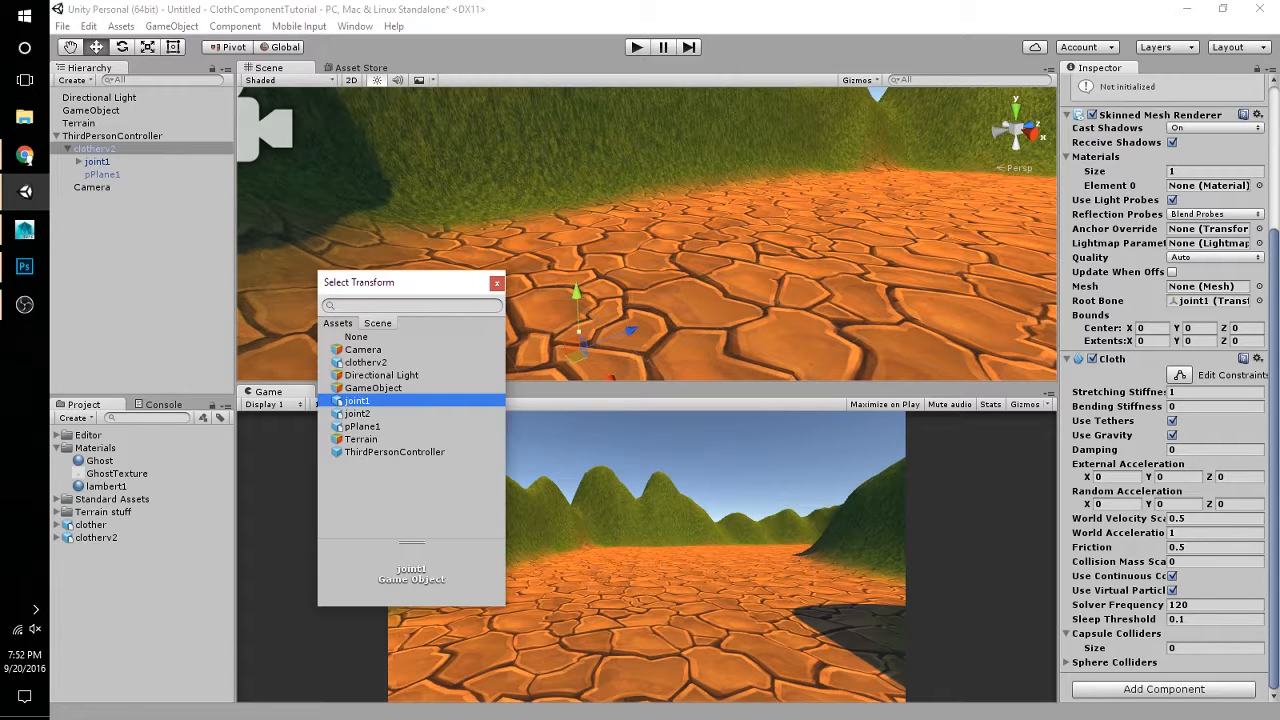
click(497, 284)
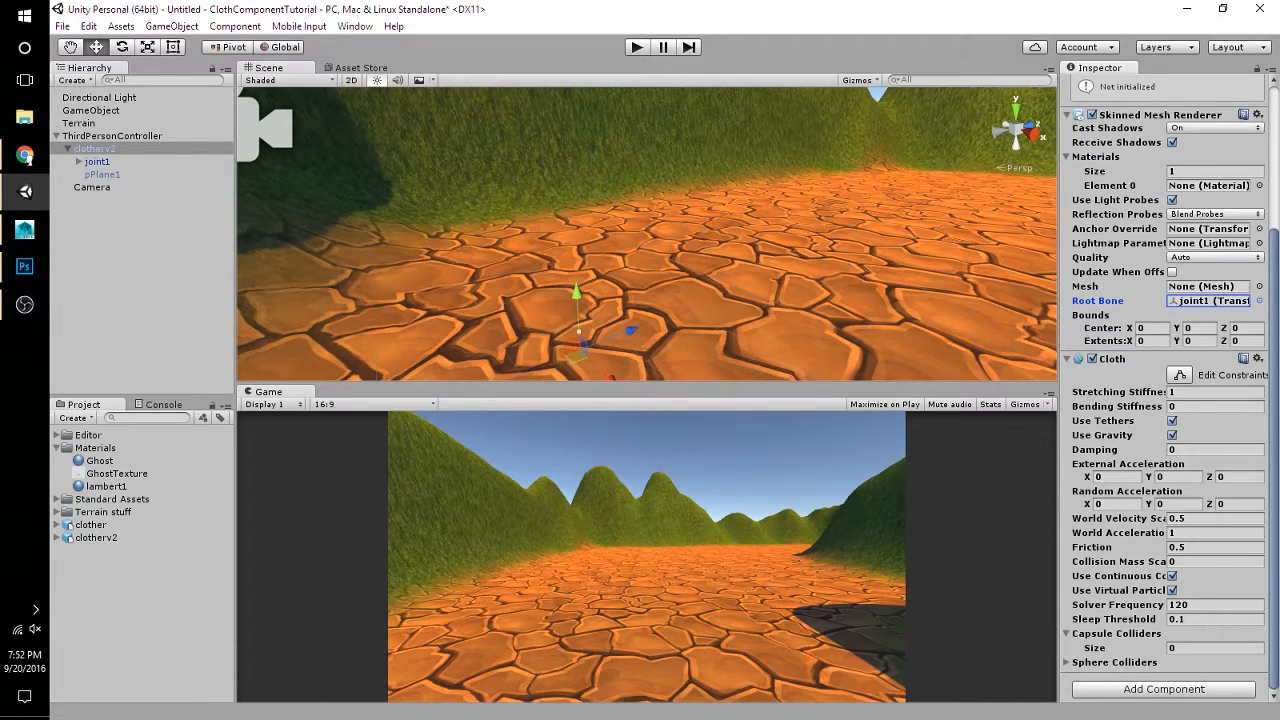
click(1260, 287)
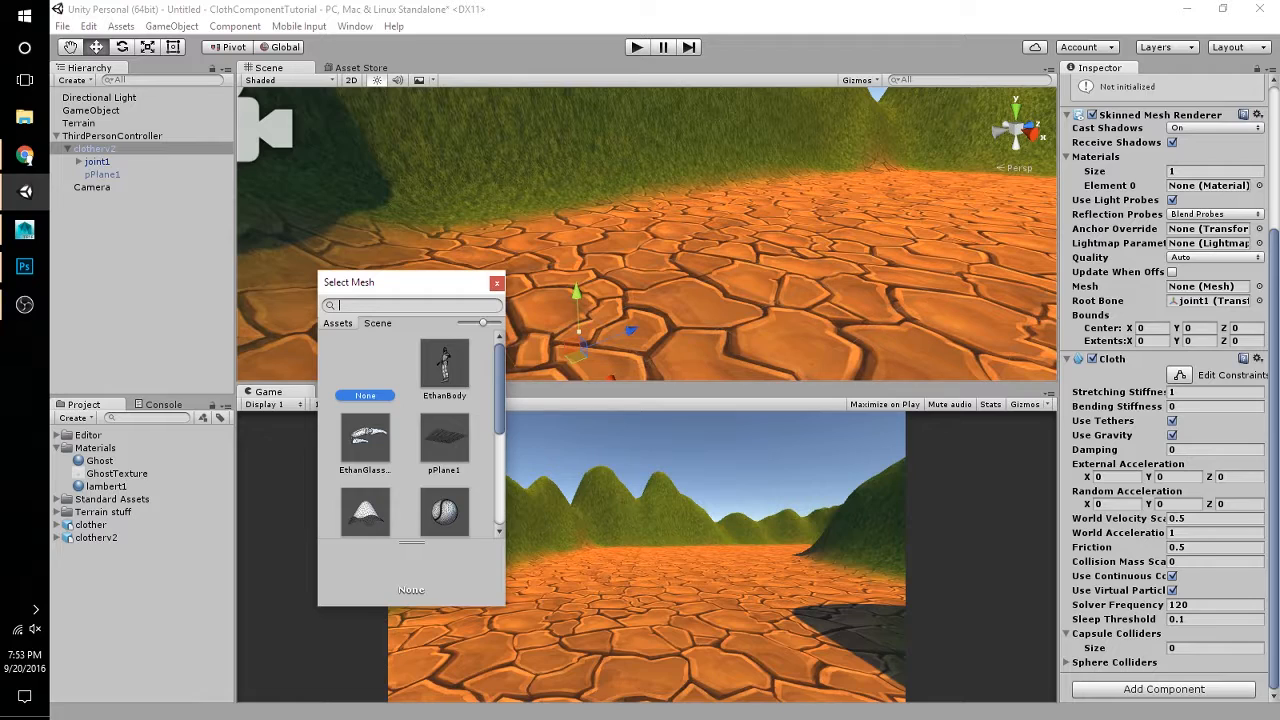
click(445, 439)
click(497, 284)
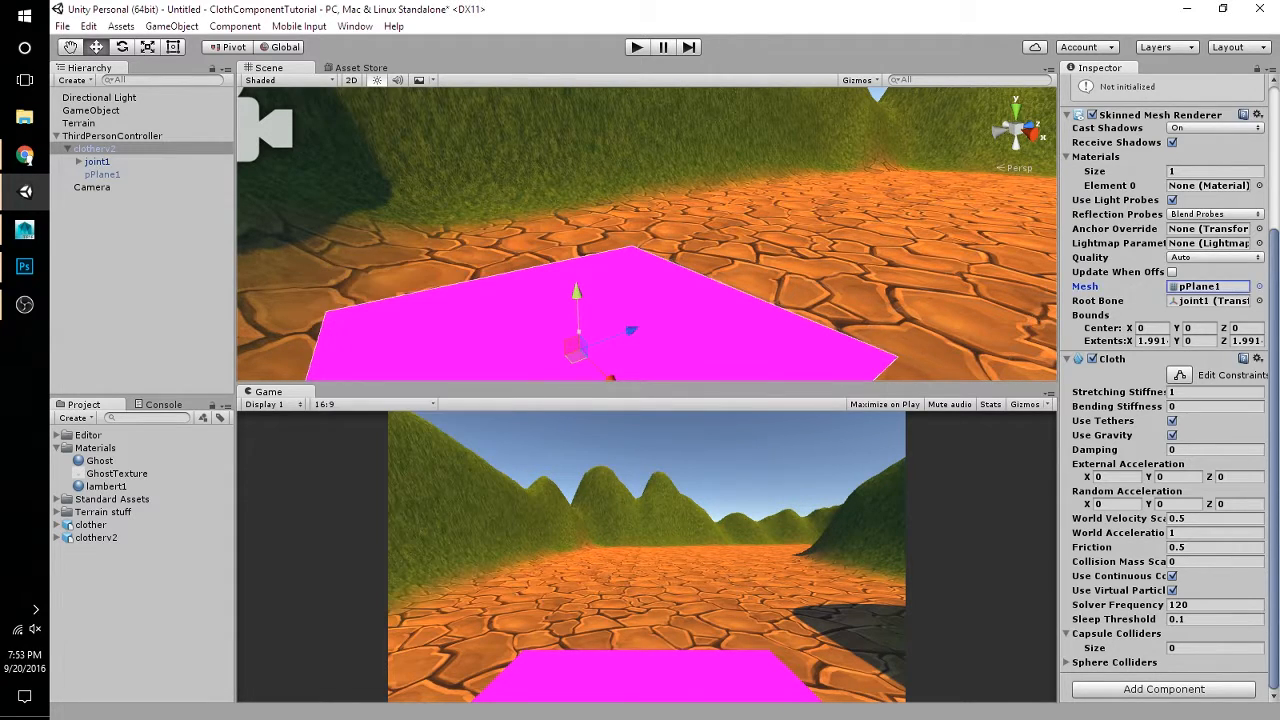
Step: Assign the Ghost material to Element 0 of clotherv2's Skinned Mesh Renderer
right_drag(520, 270, 650, 268)
key(s)
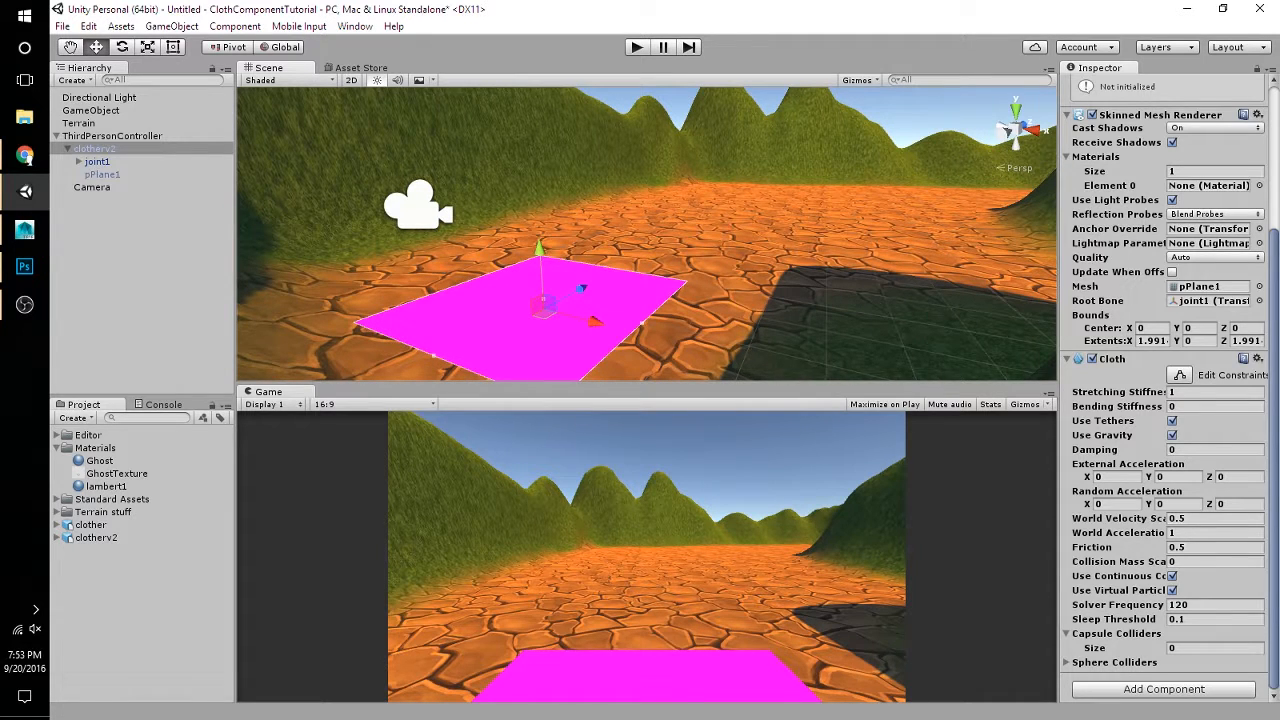
click(1260, 186)
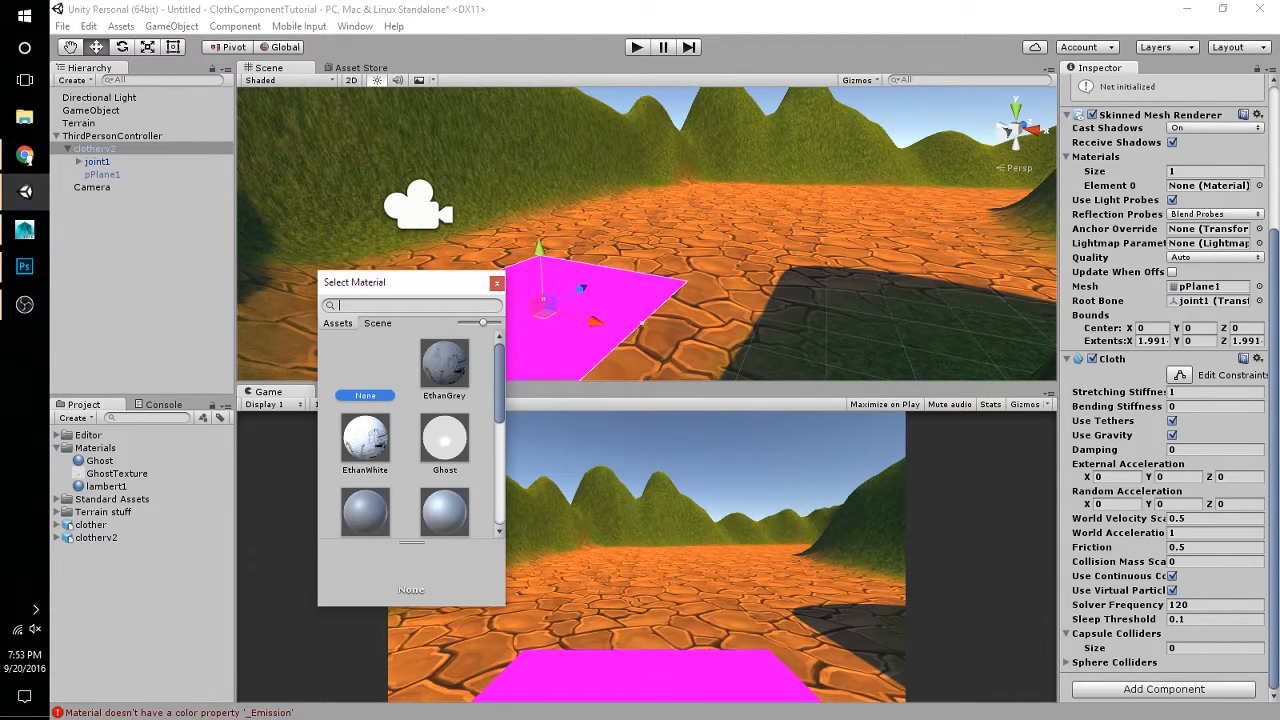
scroll(445, 400, down, 3)
scroll(445, 400, up, 2)
click(445, 390)
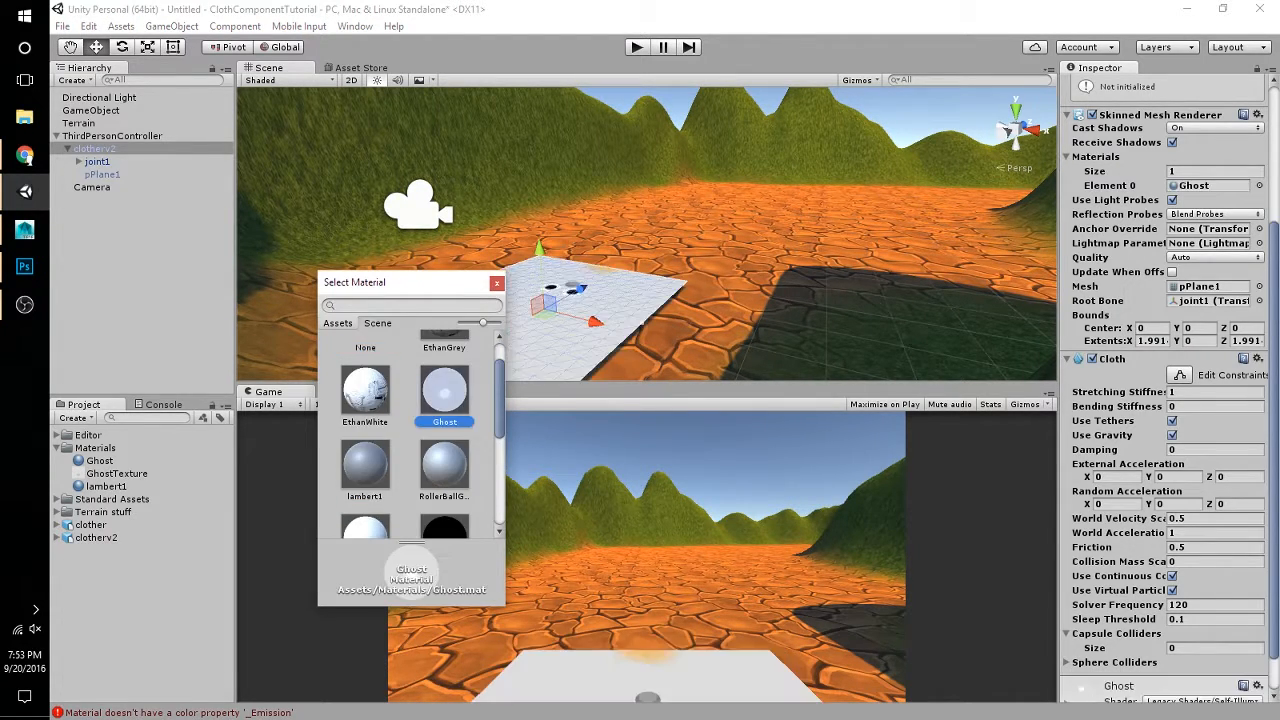
click(497, 284)
Step: Raise the clotherv2 plane off the ground and adjust its height to sit near the top of the character's capsule collider
right_drag(720, 230, 458, 267)
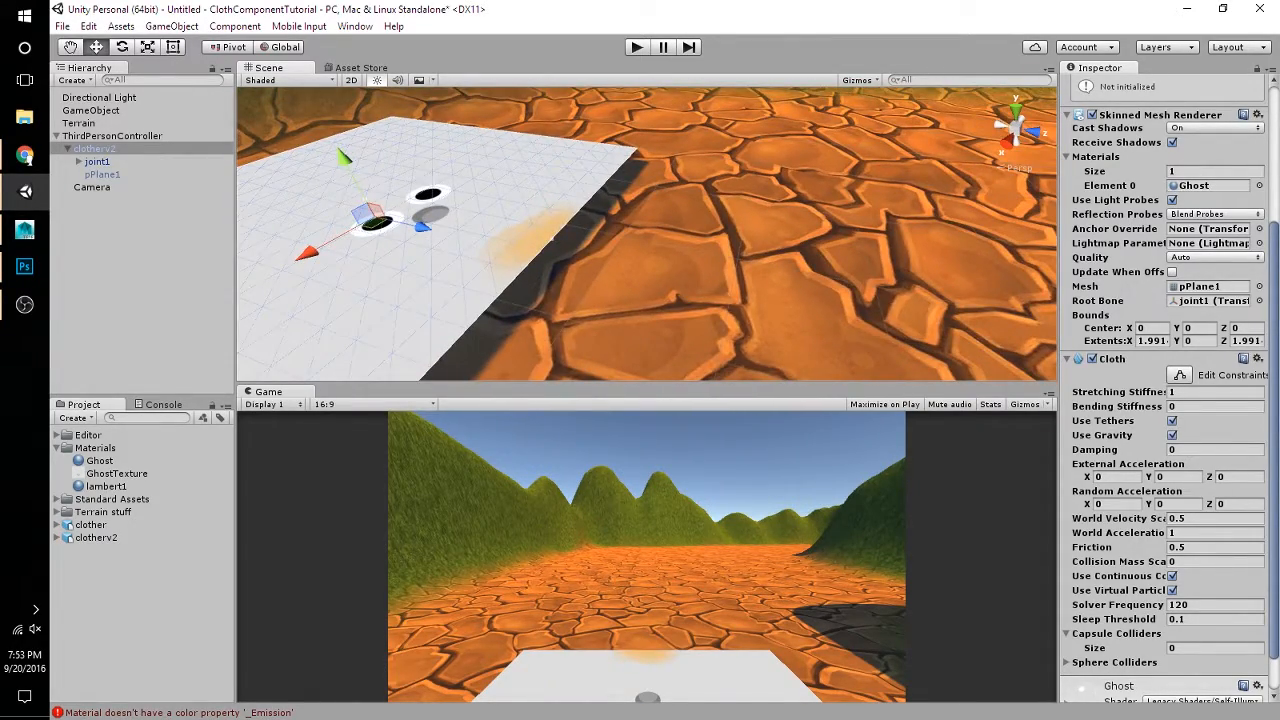
right_drag(520, 240, 750, 262)
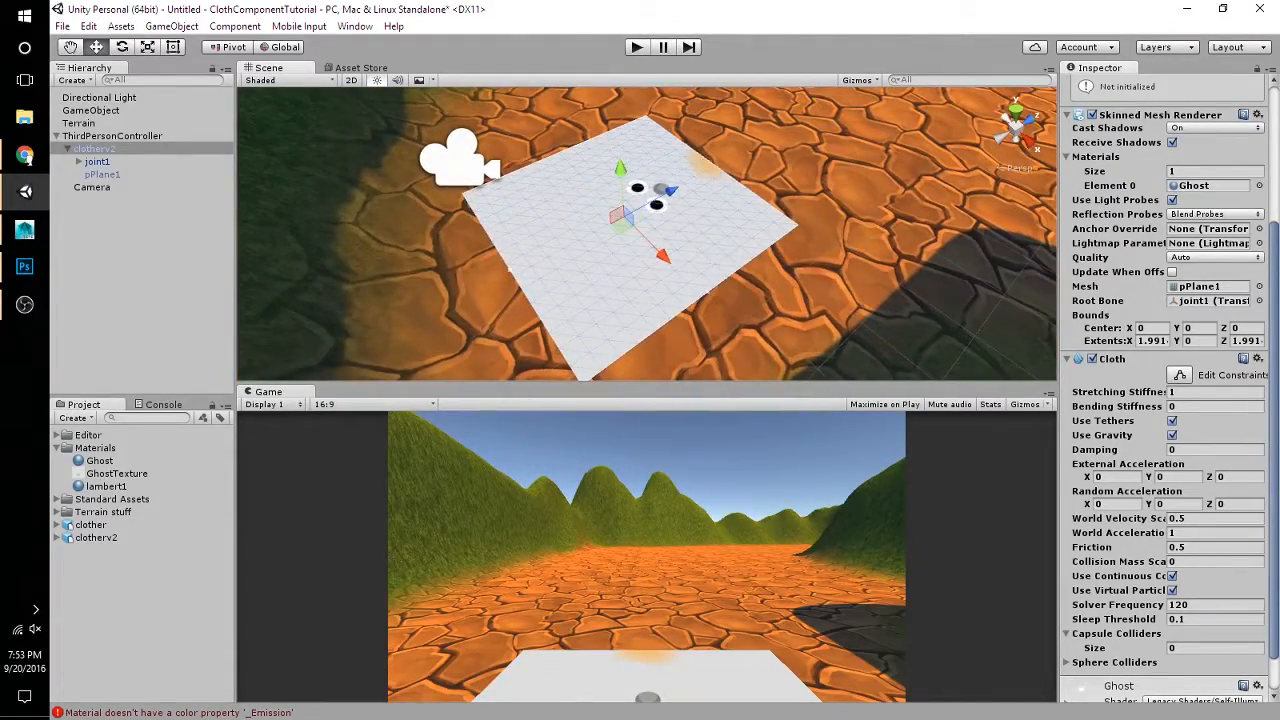
alt+drag(620, 255, 550, 228)
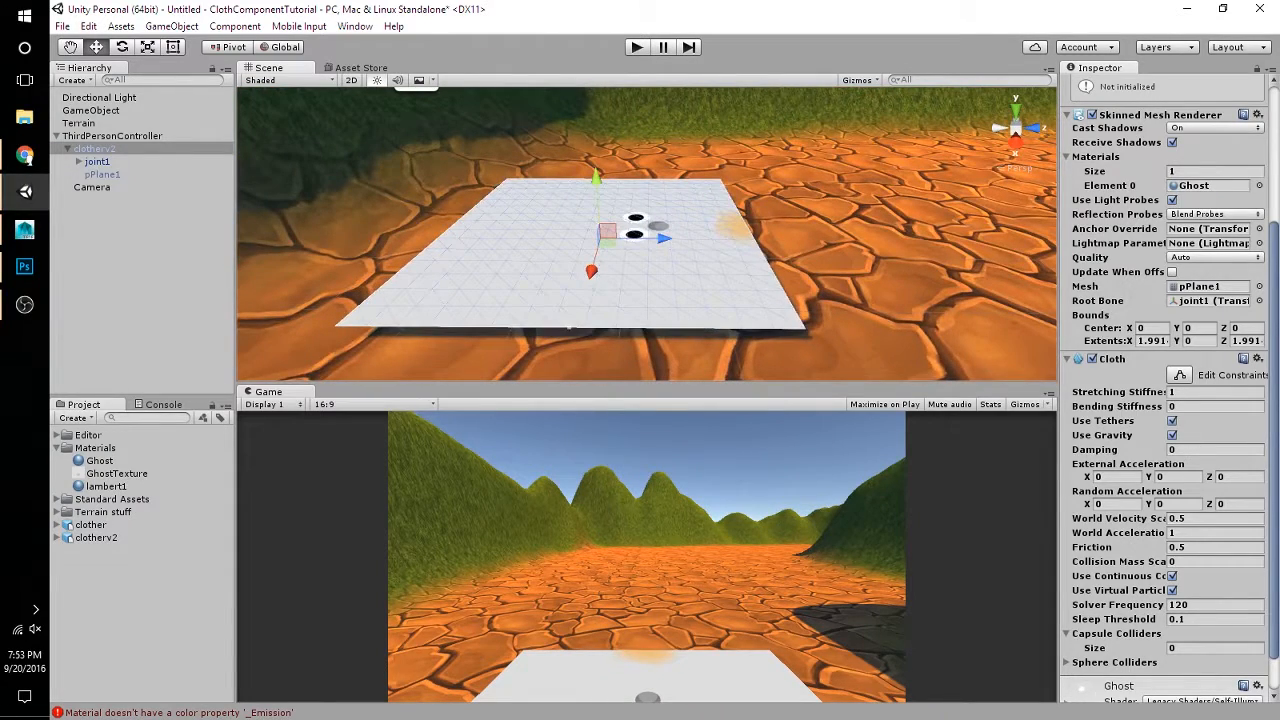
right_drag(645, 255, 637, 208)
key(s)
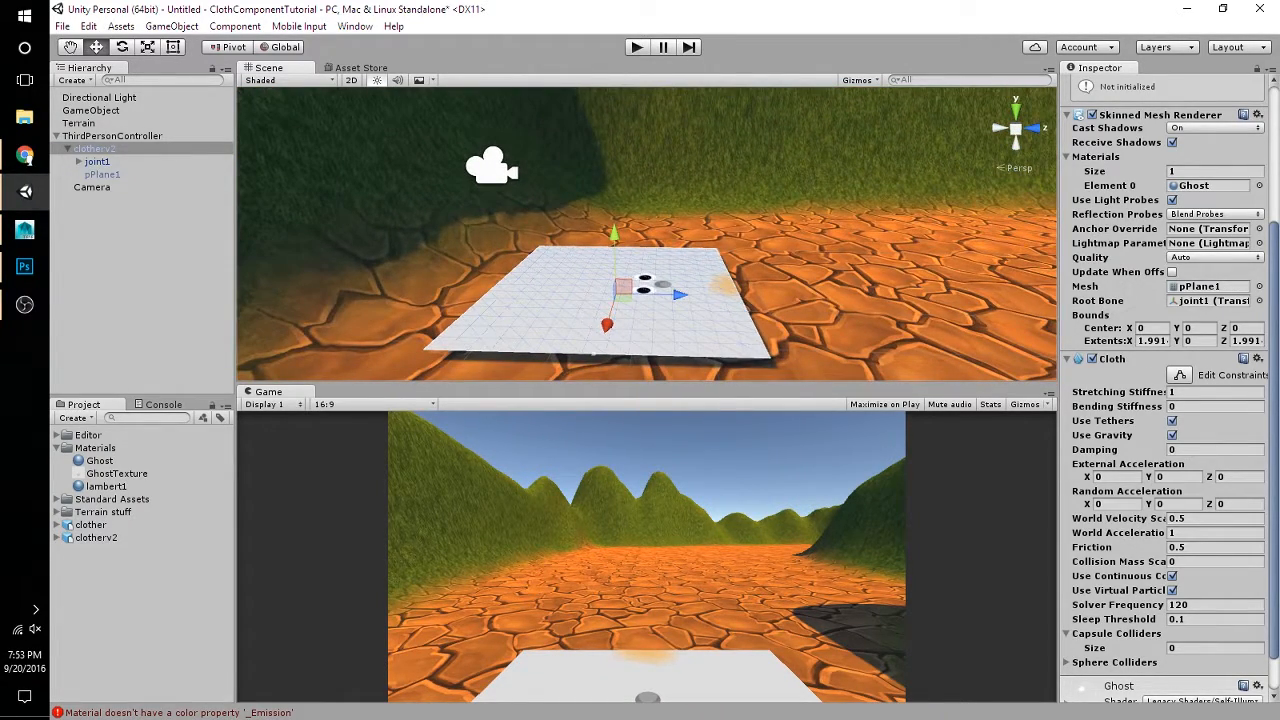
drag(614, 236, 611, 94)
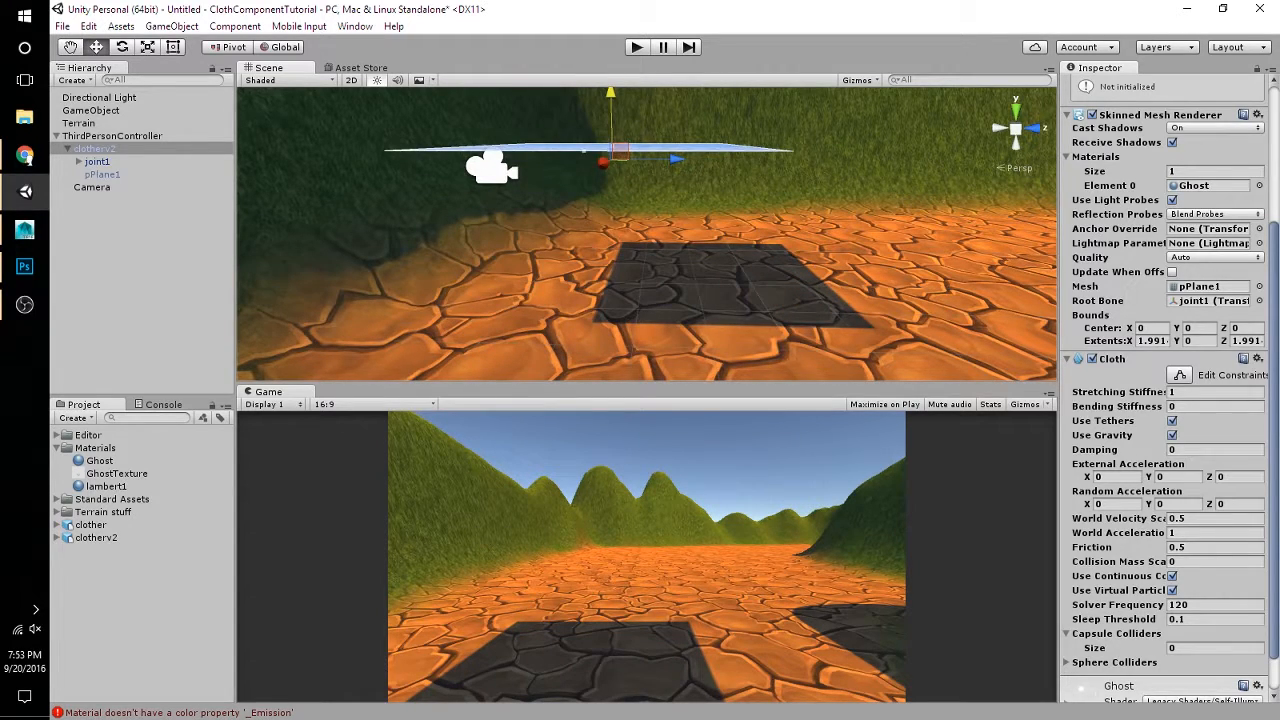
click(112, 136)
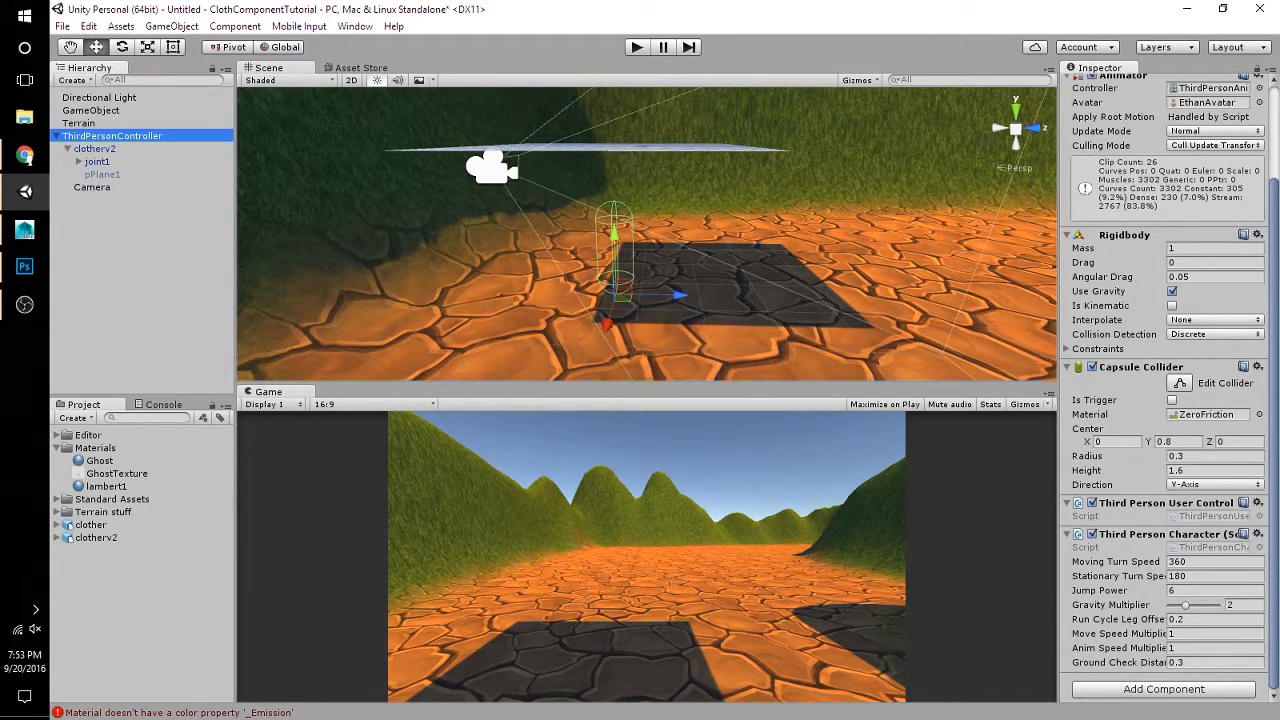
key(ctrl+z)
key(ctrl+z)
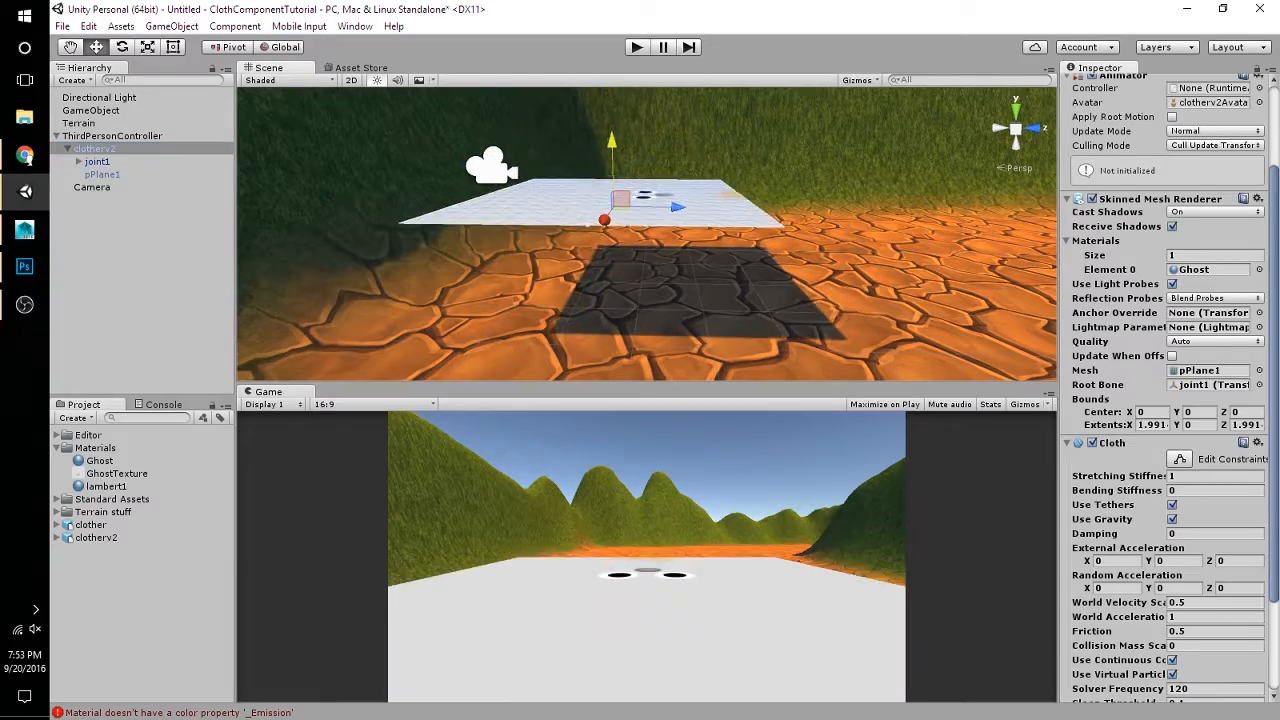
drag(612, 140, 612, 148)
click(112, 136)
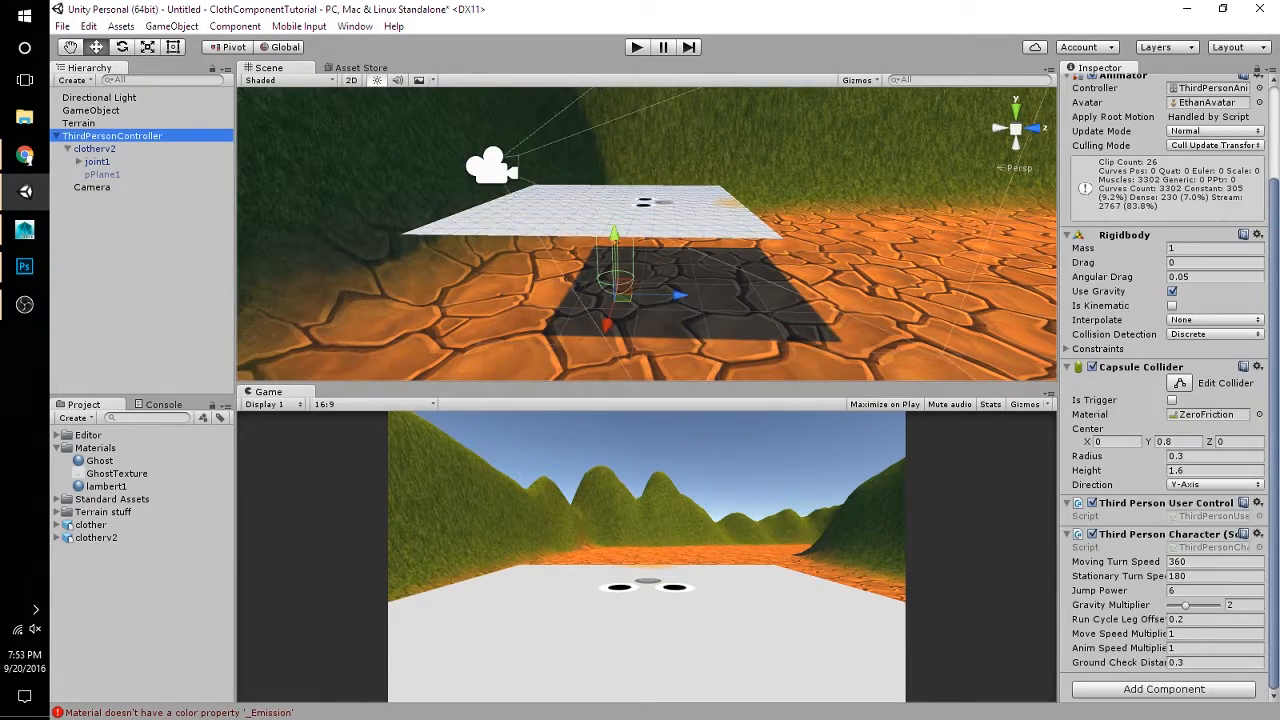
Step: Frame the raised cloth plane and the character's collider, run the scene to check the cloth simulation, and stop playback
key(w)
right_drag(600, 230, 620, 252)
key(a)
key(s)
key(d)
click(637, 47)
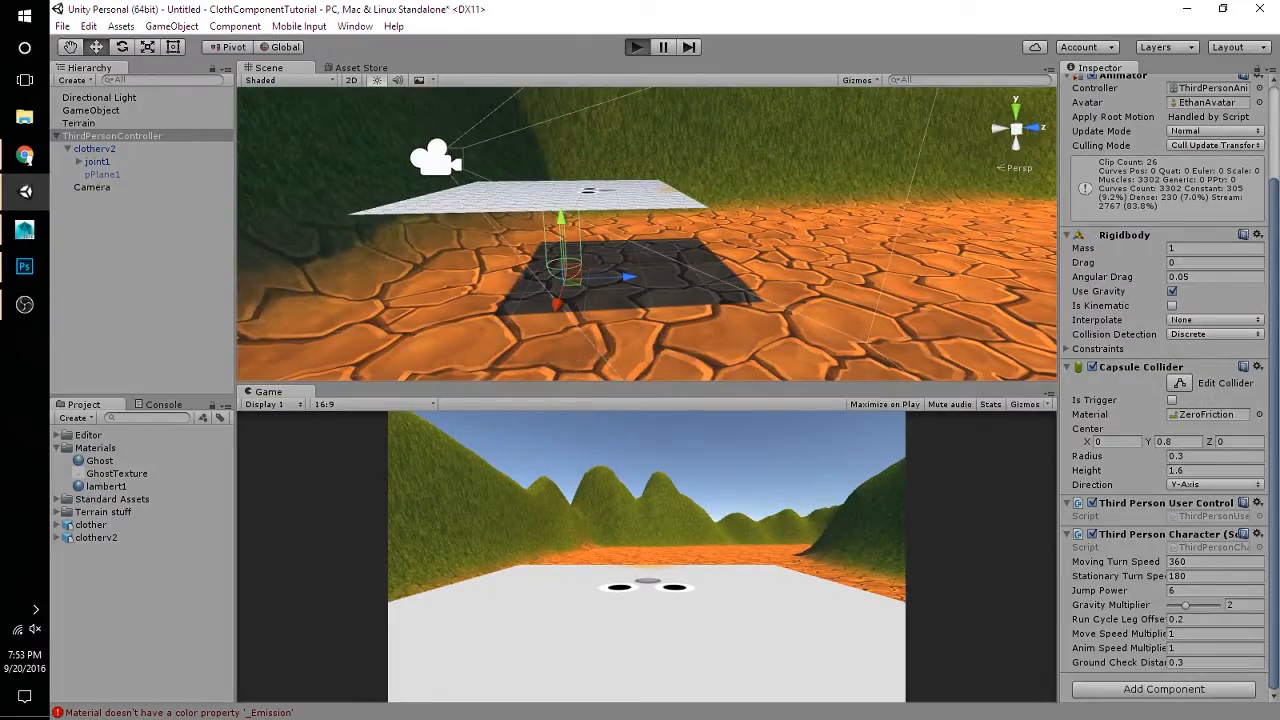
click(637, 47)
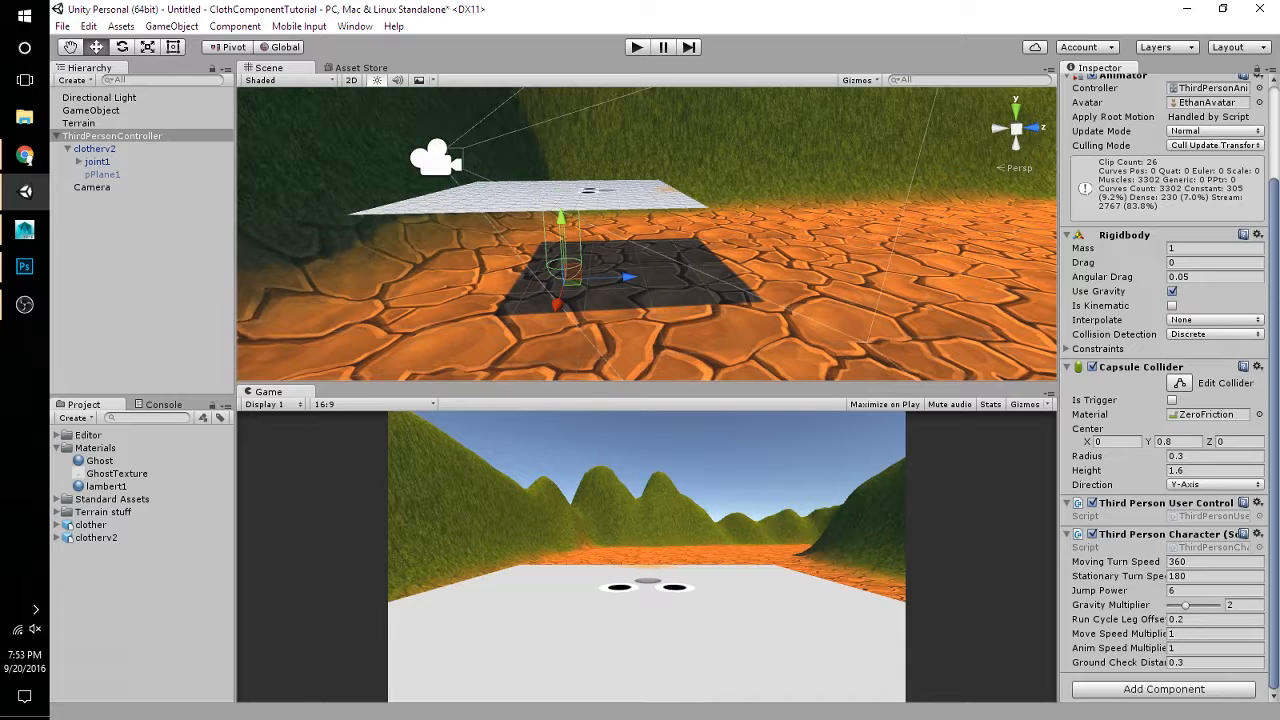
Step: Set clotherv2's Cloth Capsule Colliders size to 1 and assign the ThirdPersonController collider to Element 0
click(95, 149)
scroll(1165, 390, down, 3)
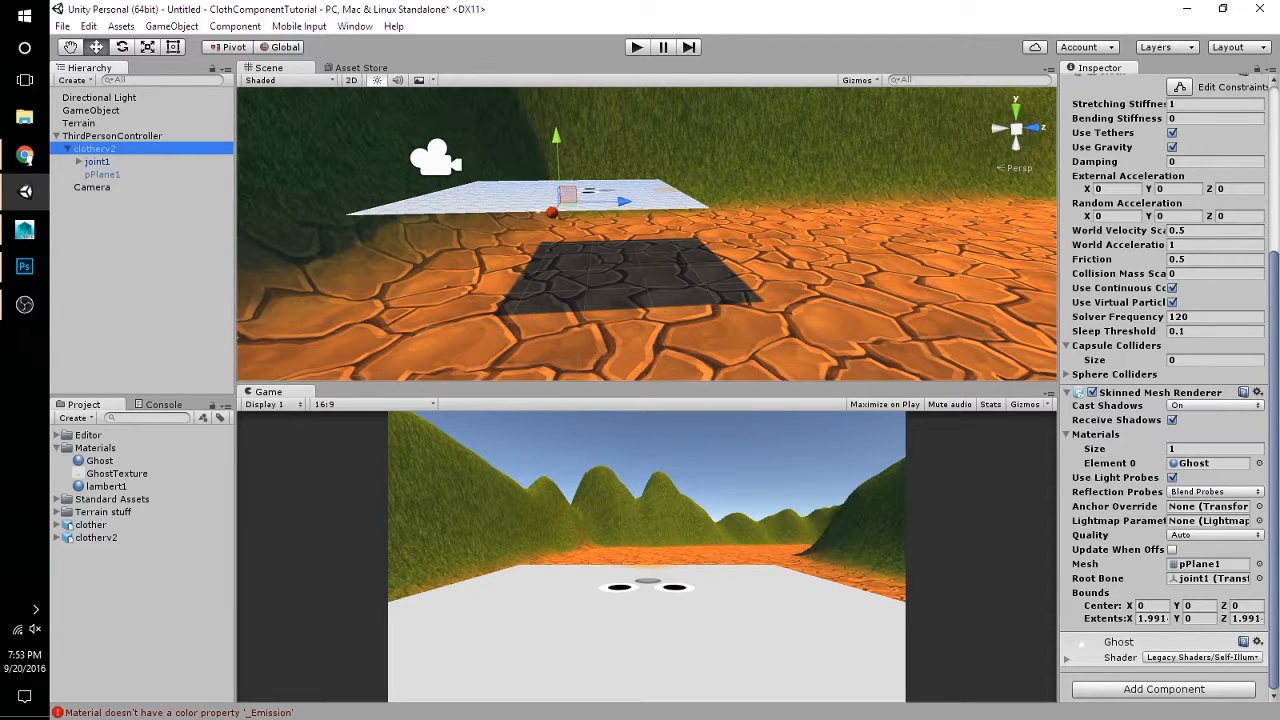
click(1200, 360)
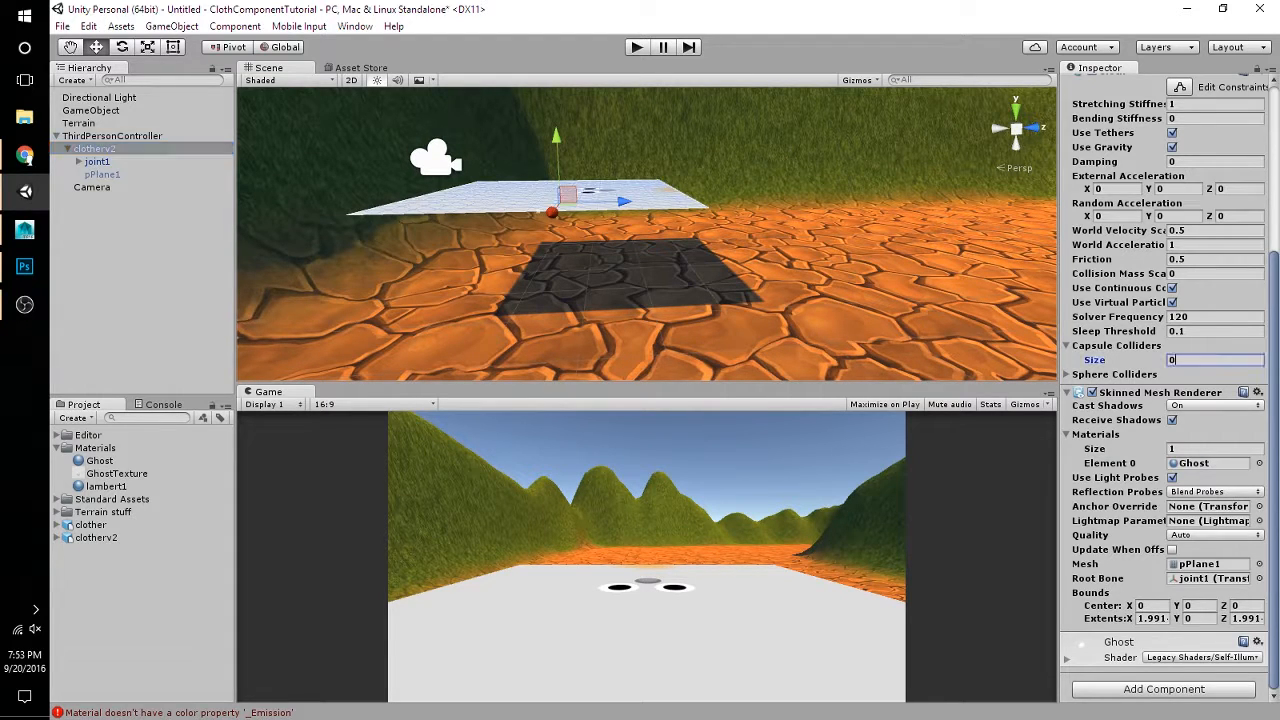
text(1)
key(Return)
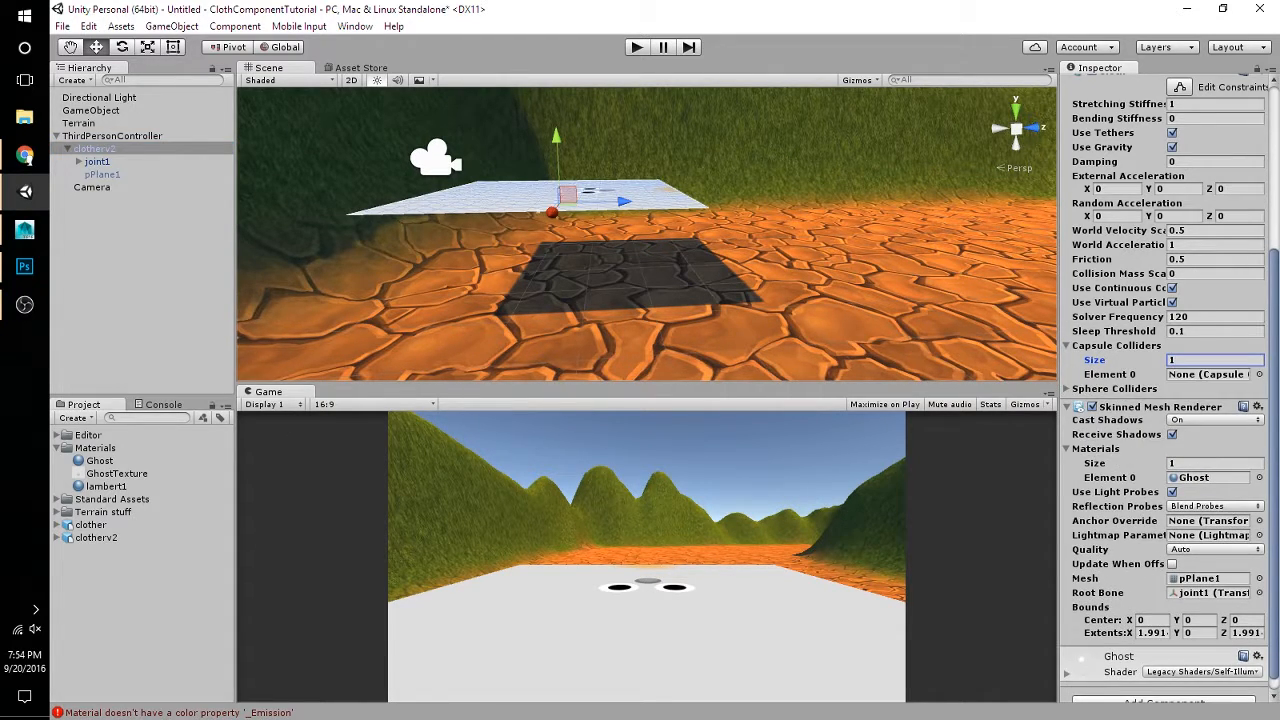
click(1259, 374)
click(400, 343)
double_click(400, 343)
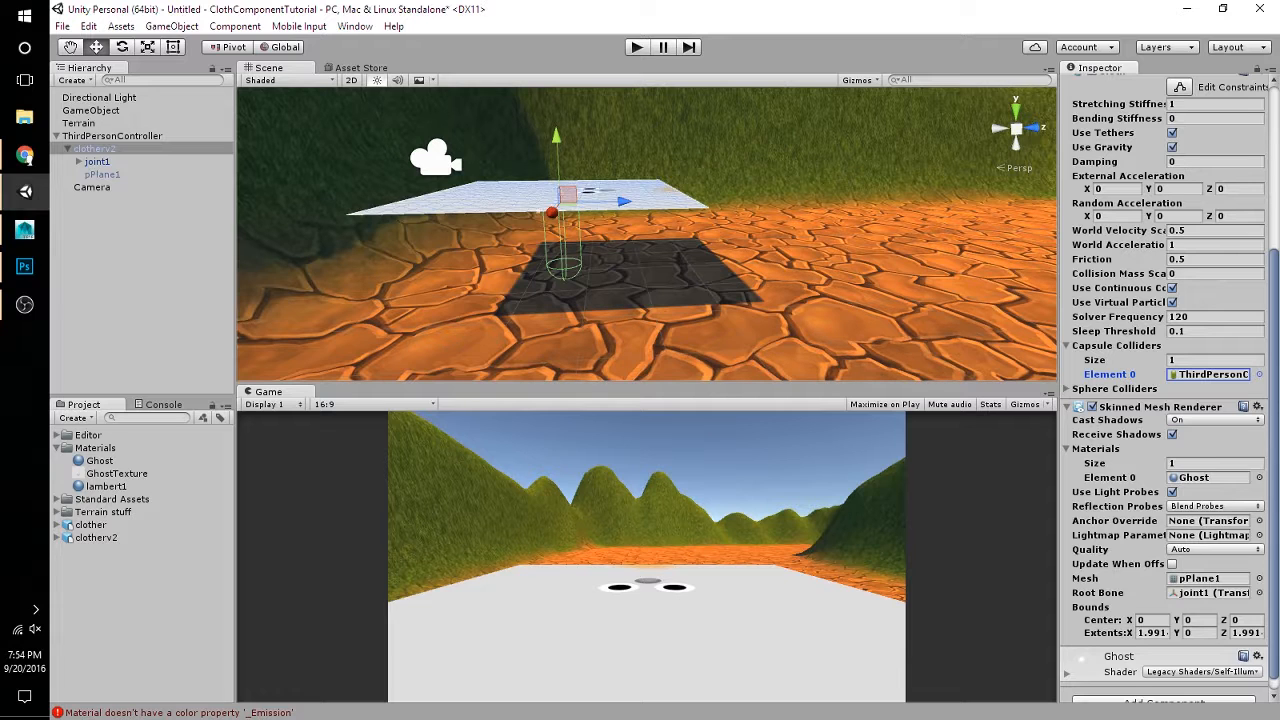
Step: Run the scene to check how the cloth collides with the character's capsule, and stop playback
key(ctrl+p)
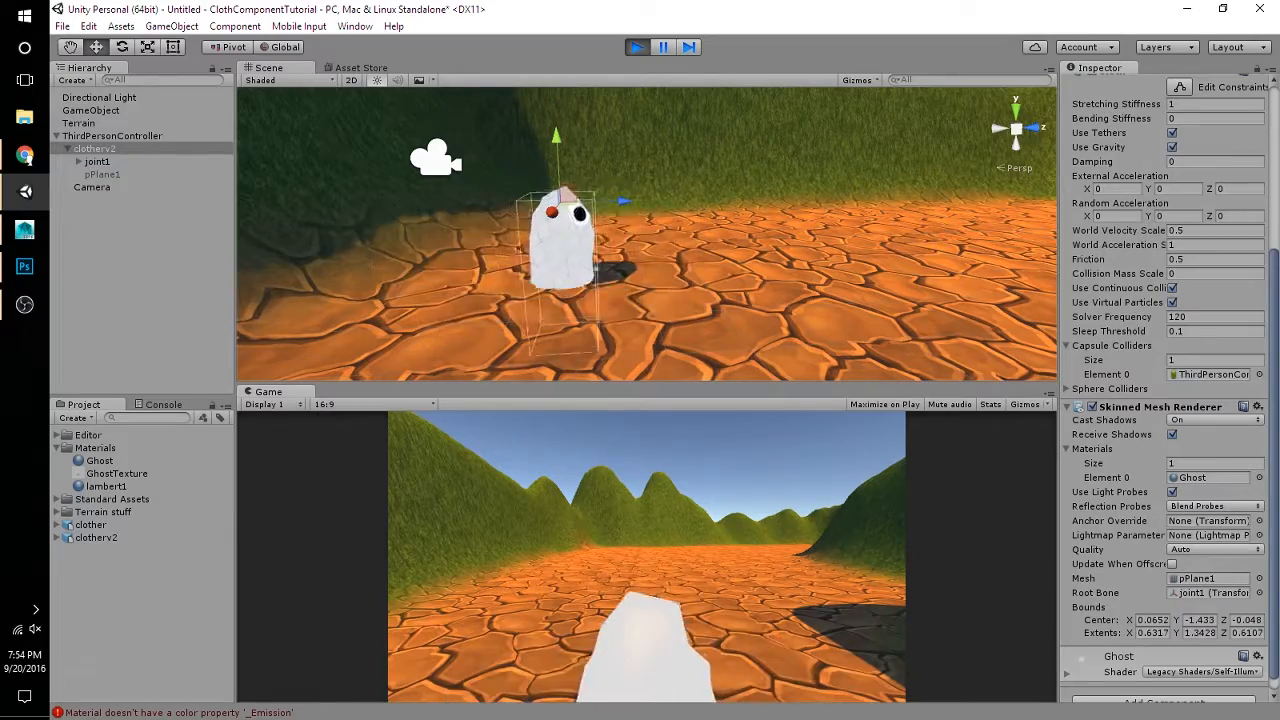
right_drag(646, 234, 618, 345)
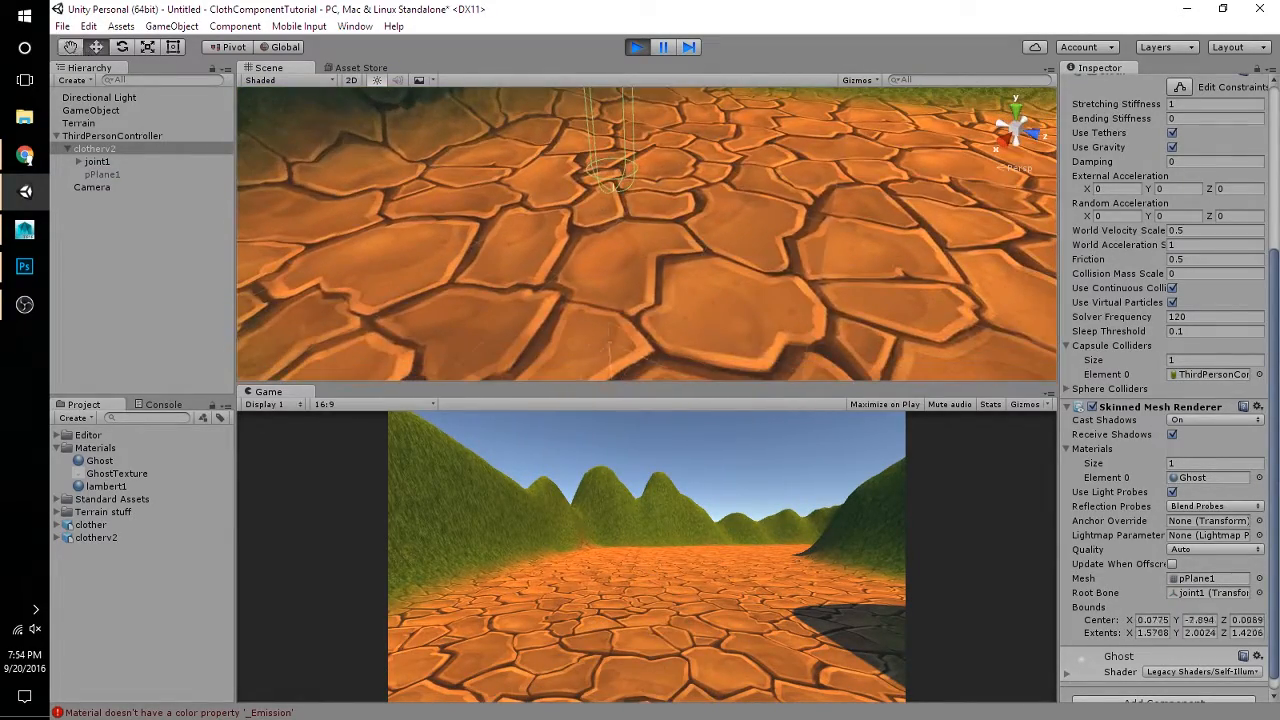
key(ctrl+p)
right_drag(618, 300, 645, 203)
key(s)
Step: Start editing the cloth constraints of clotherv2 and view its vertices from above
scroll(1165, 390, up, 3)
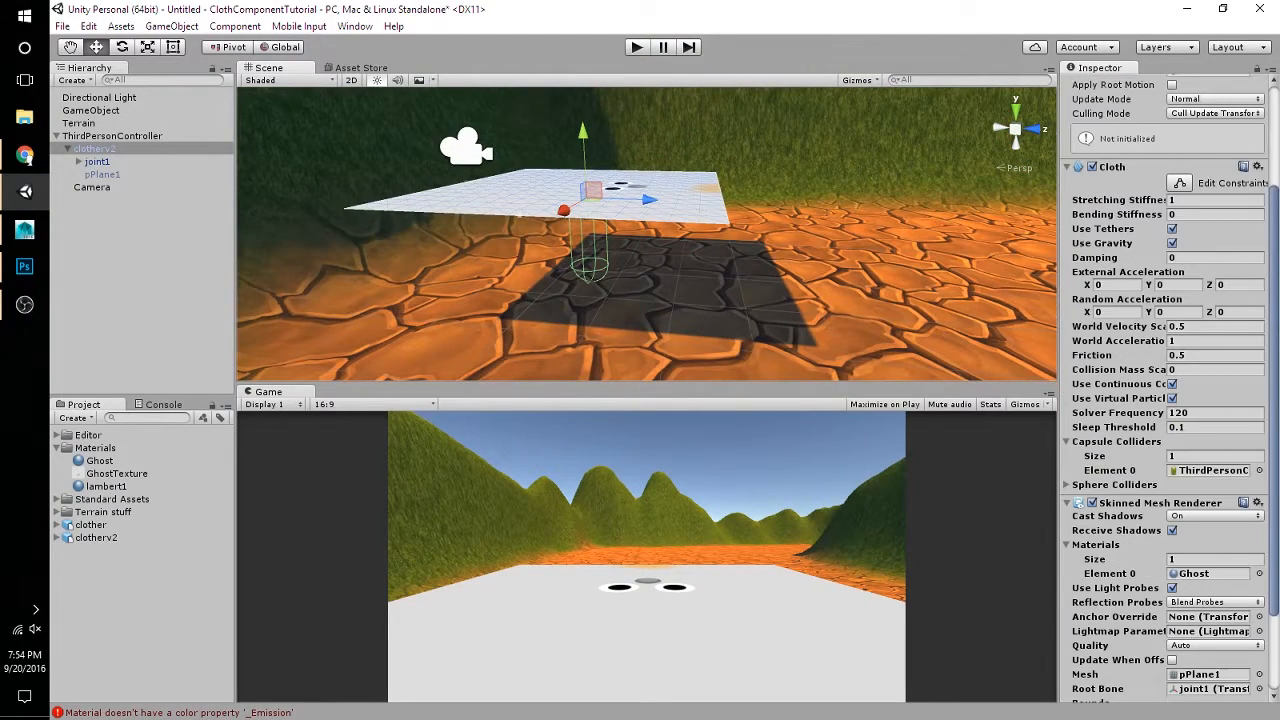
click(1180, 183)
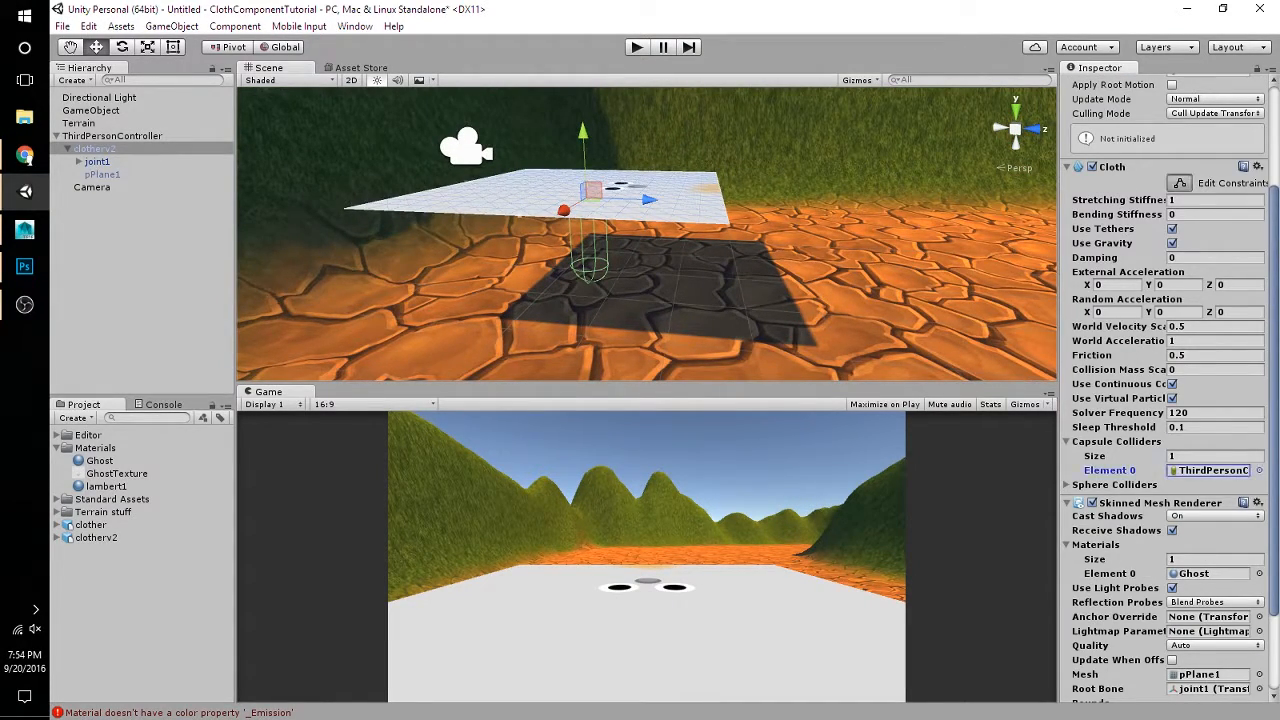
right_drag(640, 250, 642, 225)
key(w)
right_drag(402, 330, 282, 212)
key(a)
right_drag(698, 216, 848, 240)
key(s)
key(w)
click(1016, 113)
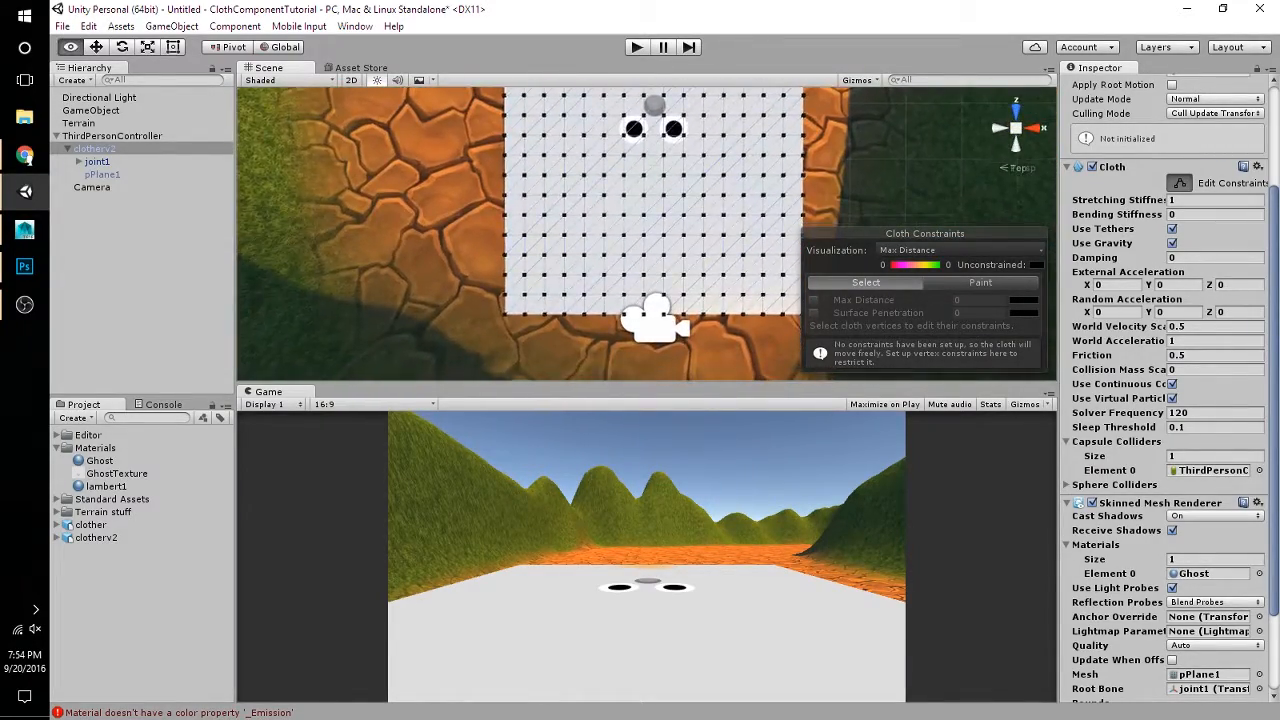
Step: Enlarge the Scene view, select all cloth vertices, and set their Max Distance constraint to 2
key(w)
right_drag(720, 230, 704, 160)
key(s)
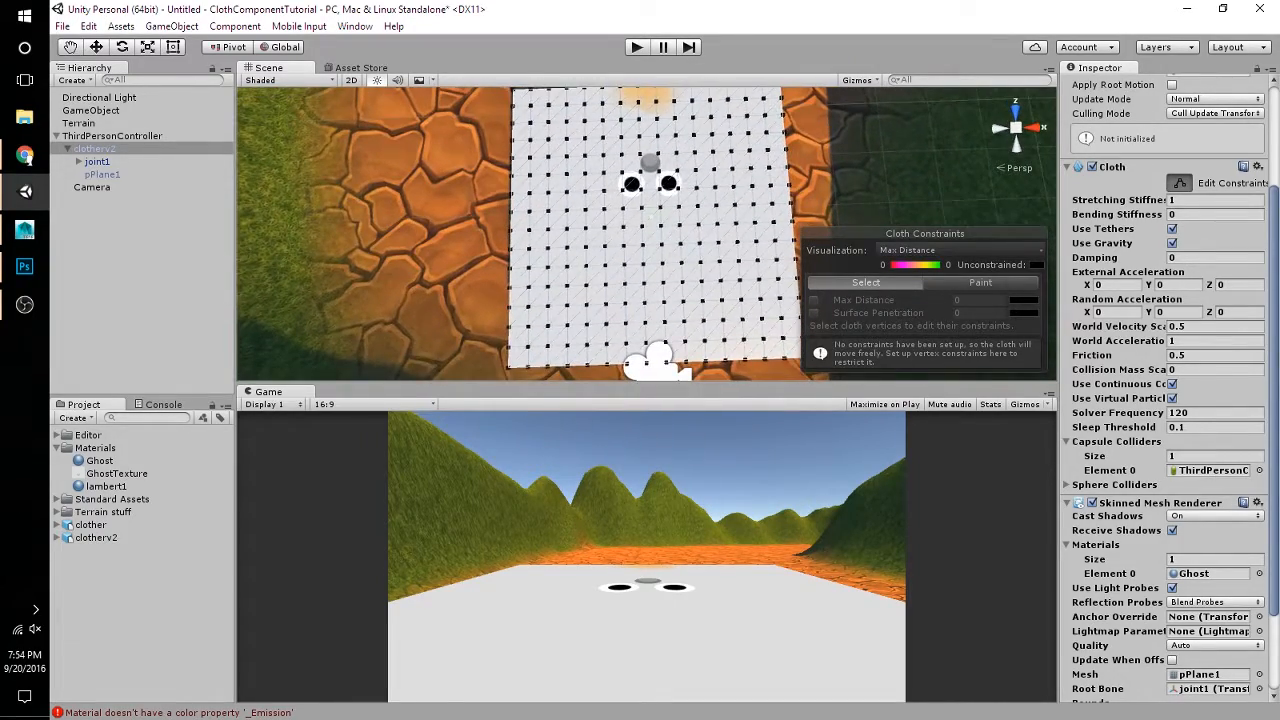
drag(700, 383, 700, 504)
right_drag(690, 300, 694, 271)
key(w)
key(s)
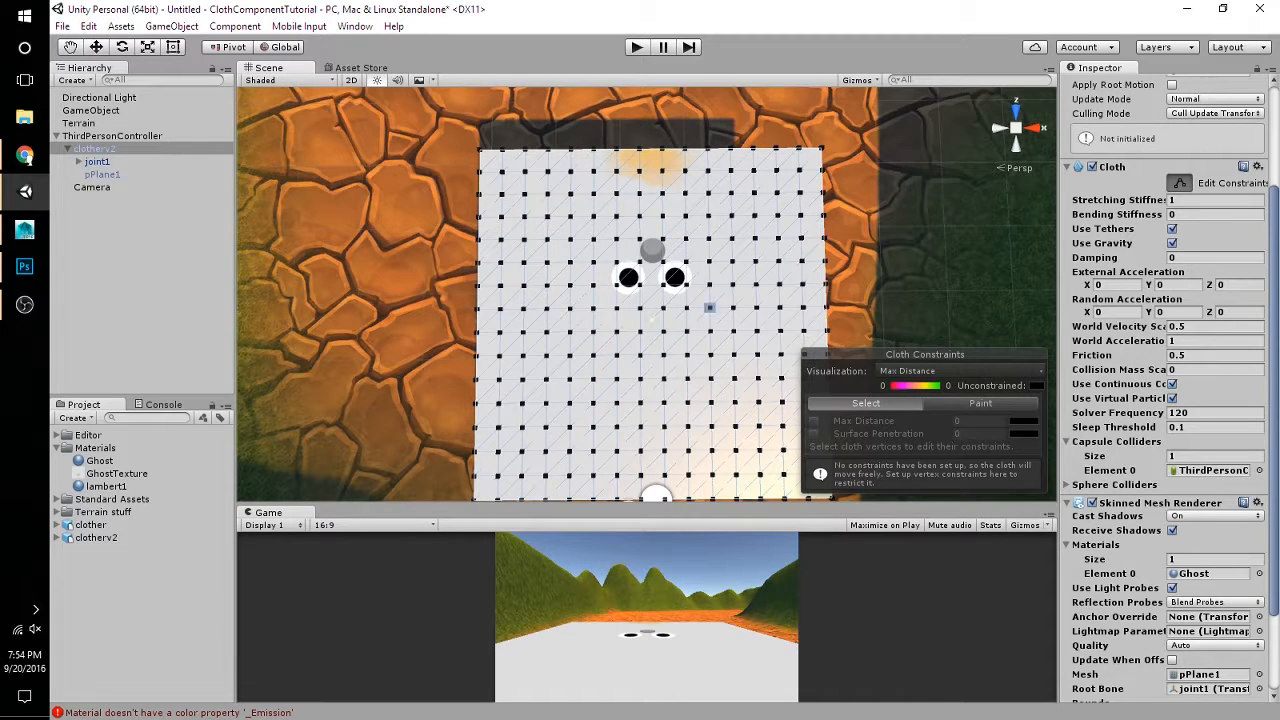
drag(420, 108, 900, 504)
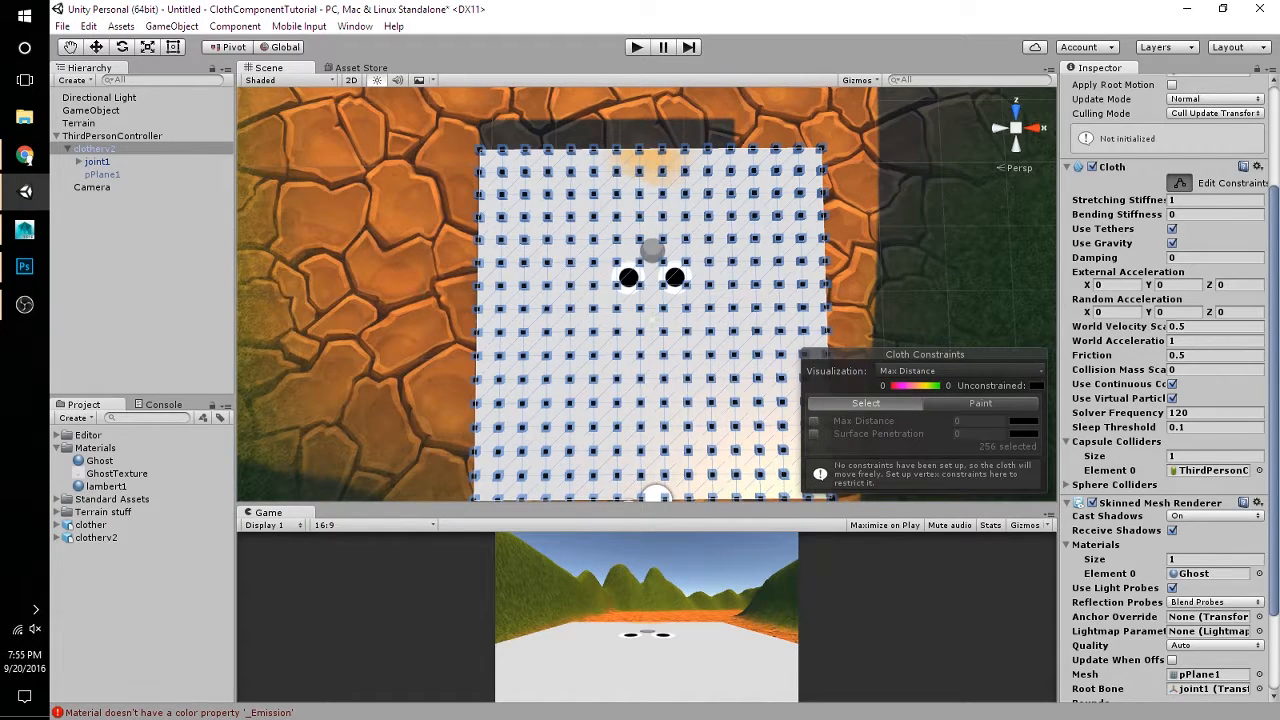
click(813, 421)
click(975, 455)
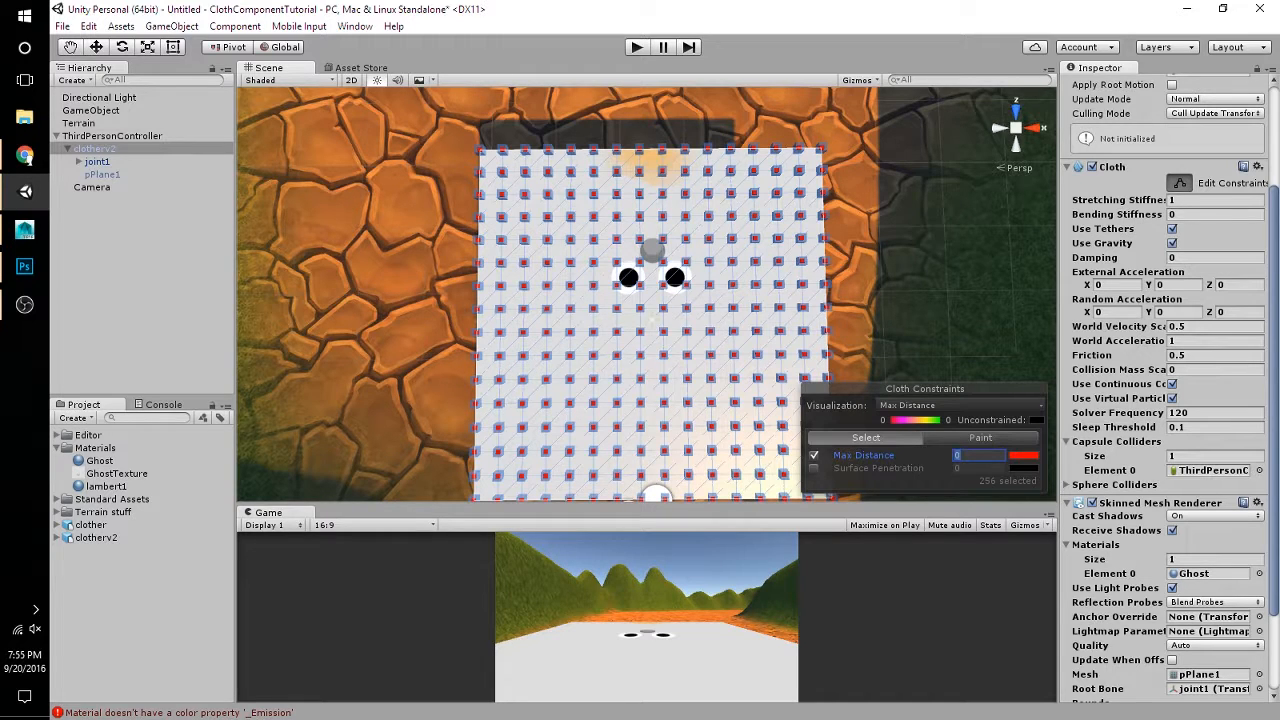
text(2)
middle_drag(650, 350, 624, 318)
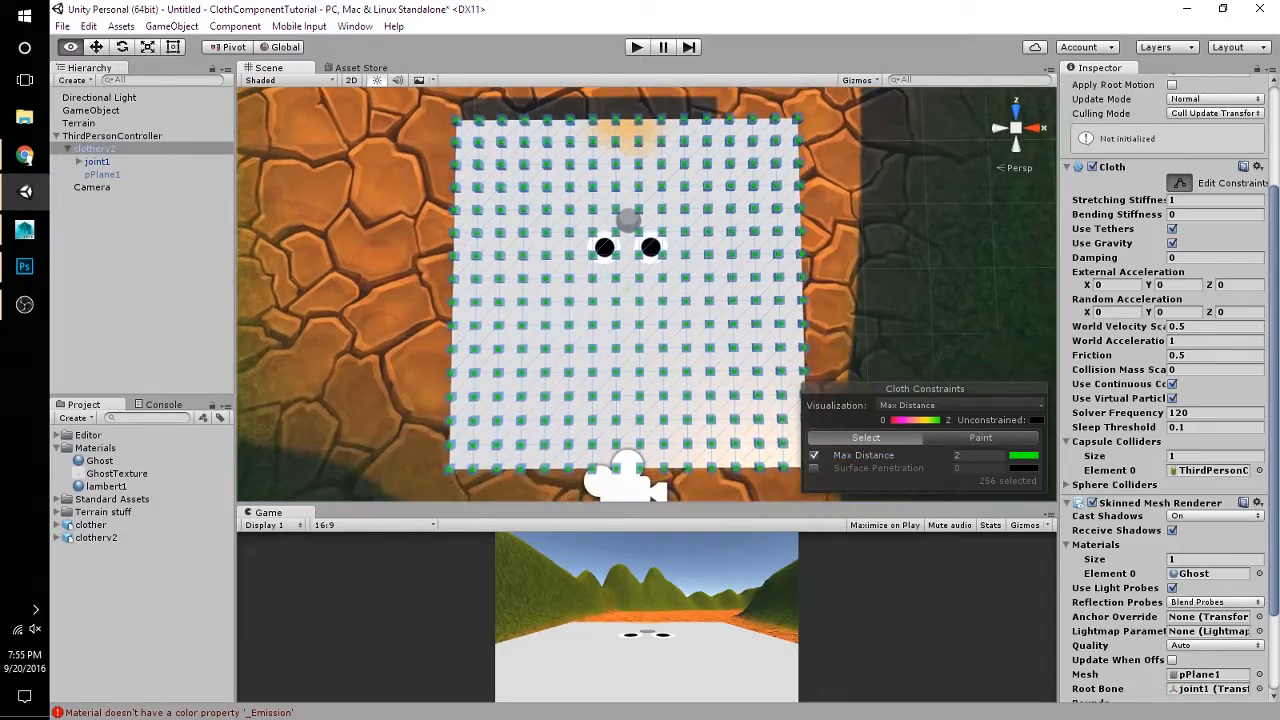
Step: Deselect the vertices, run the scene from a low side view to check the constrained cloth's drape, and stop playback
alt+drag(624, 318, 795, 170)
click(795, 170)
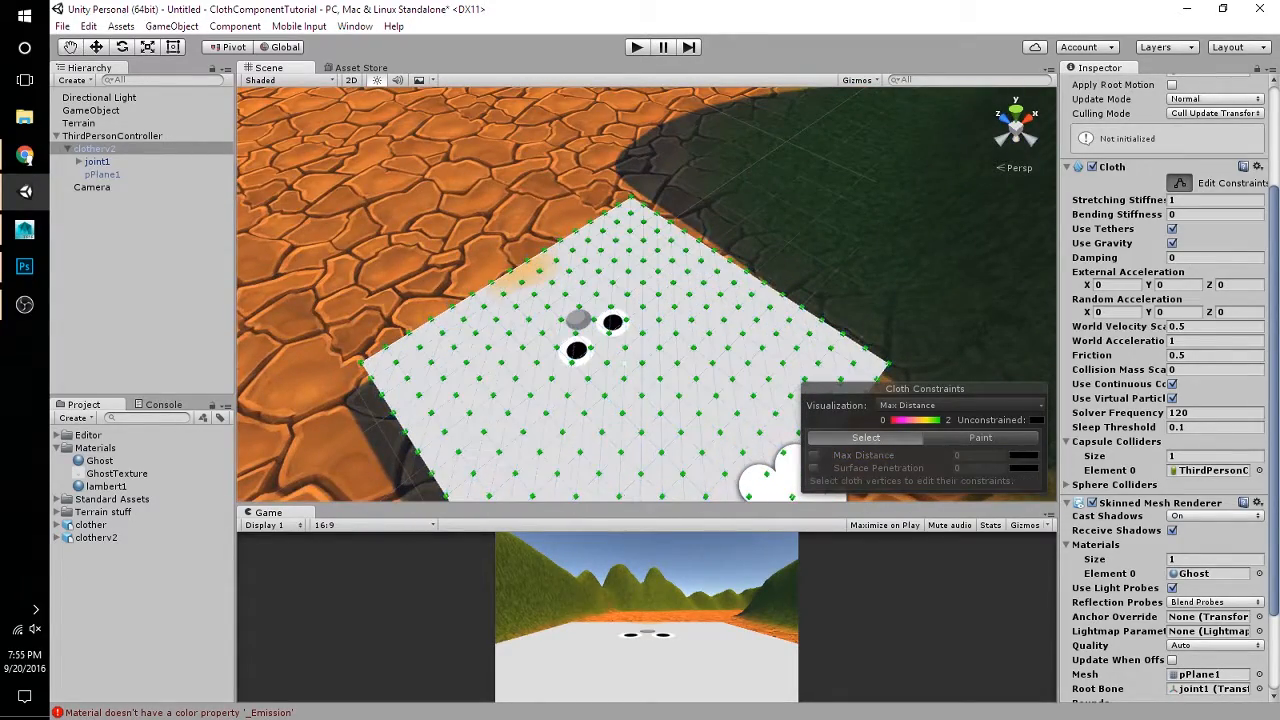
click(1016, 130)
alt+drag(650, 300, 765, 228)
scroll(765, 228, down, 4)
click(1016, 130)
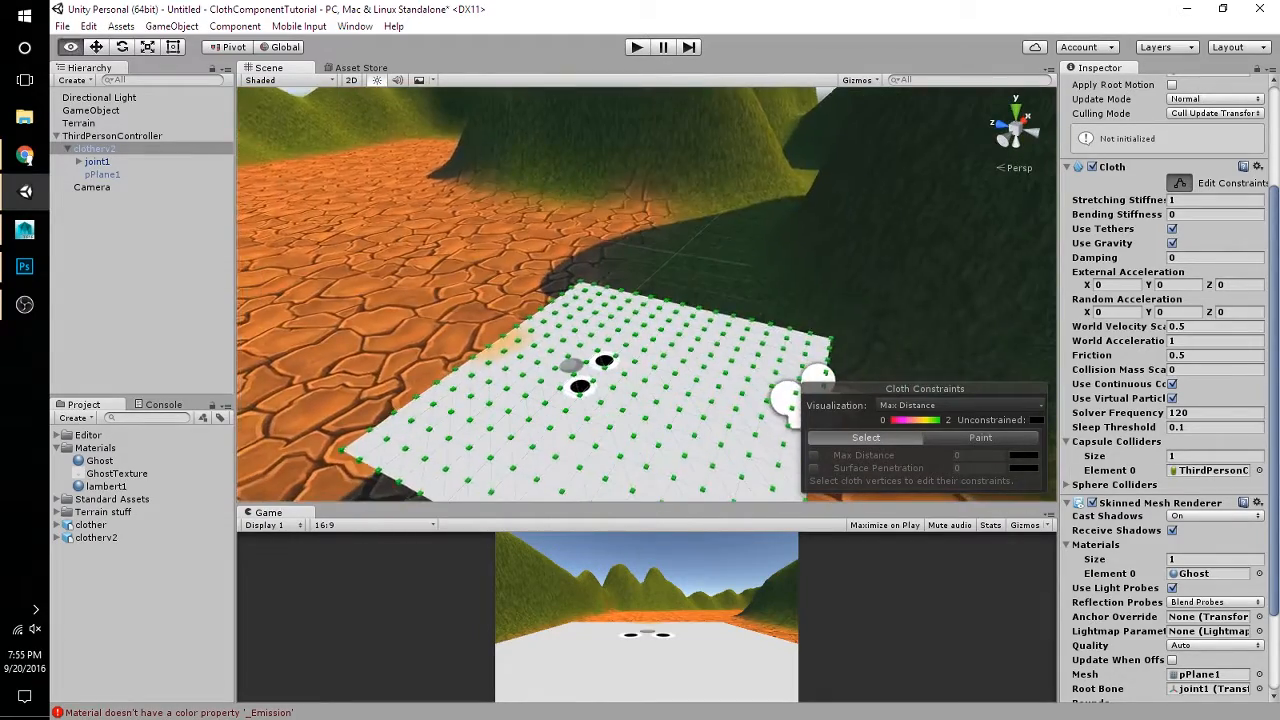
alt+drag(655, 390, 645, 258)
click(637, 47)
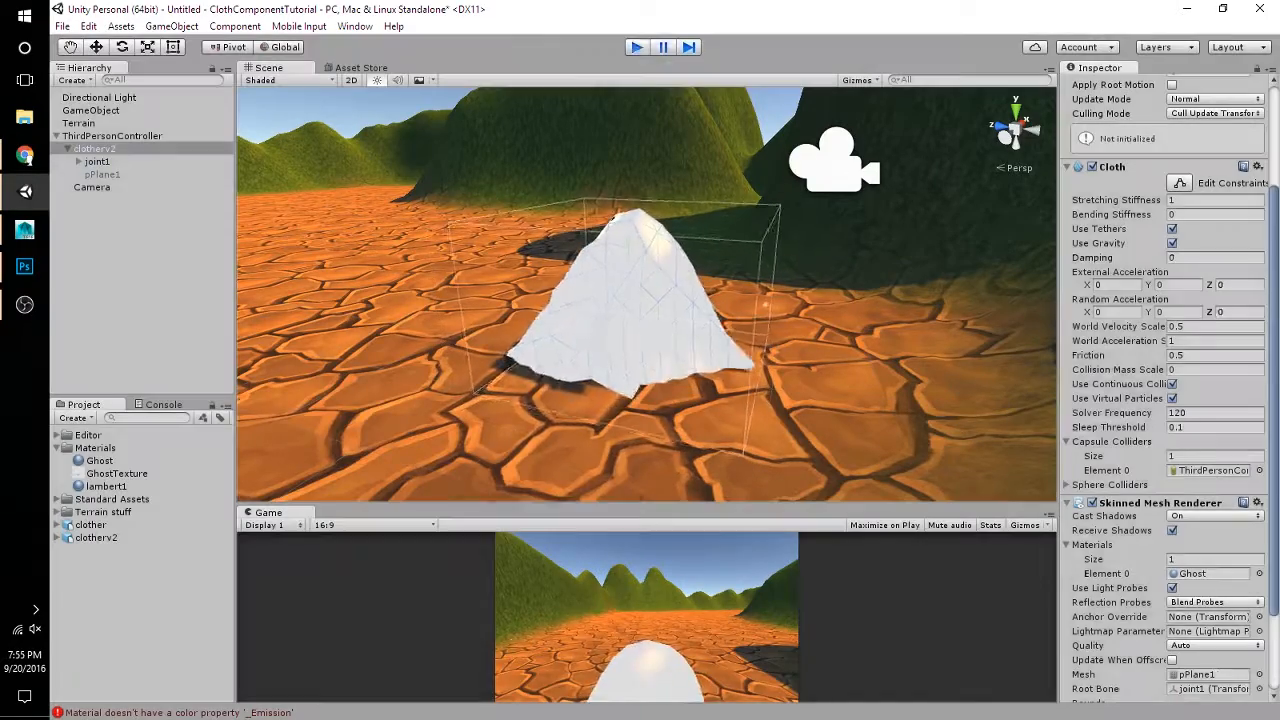
click(637, 47)
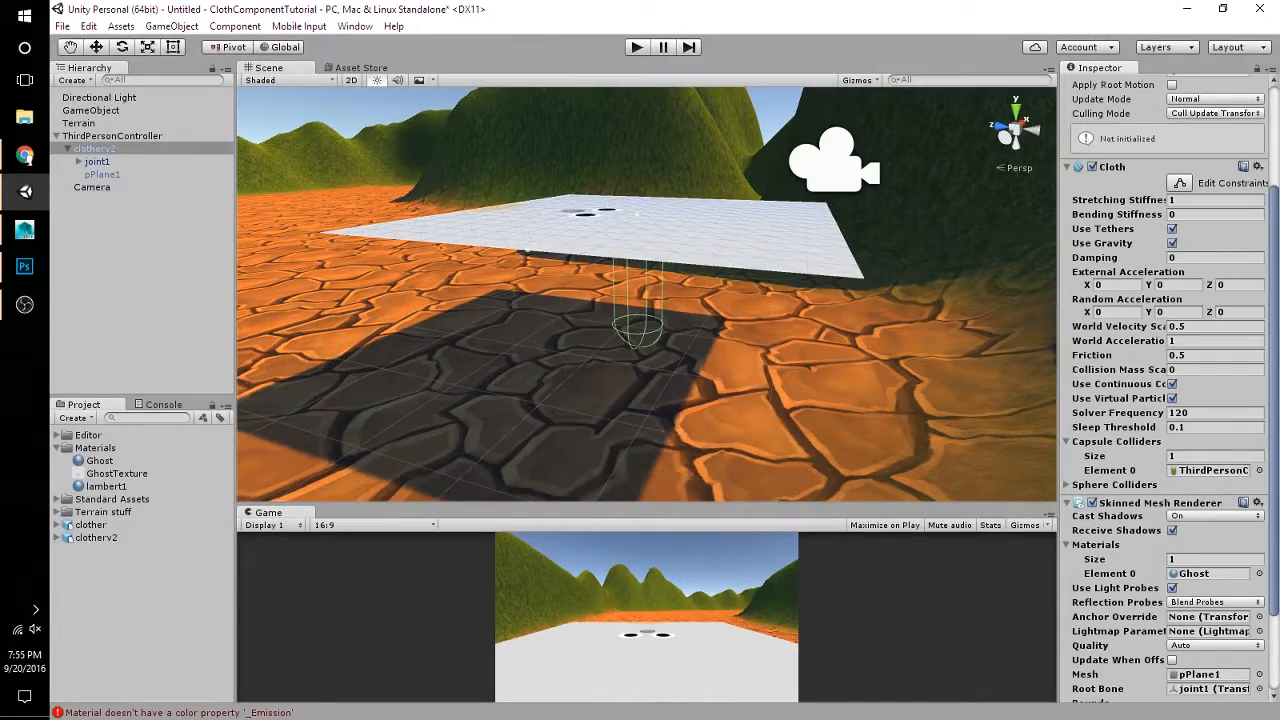
Step: Reopen the cloth constraints in a top view and set Max Distance to 1.8 for the 14 by 13 block of inner vertices
alt+drag(660, 270, 595, 312)
click(1180, 183)
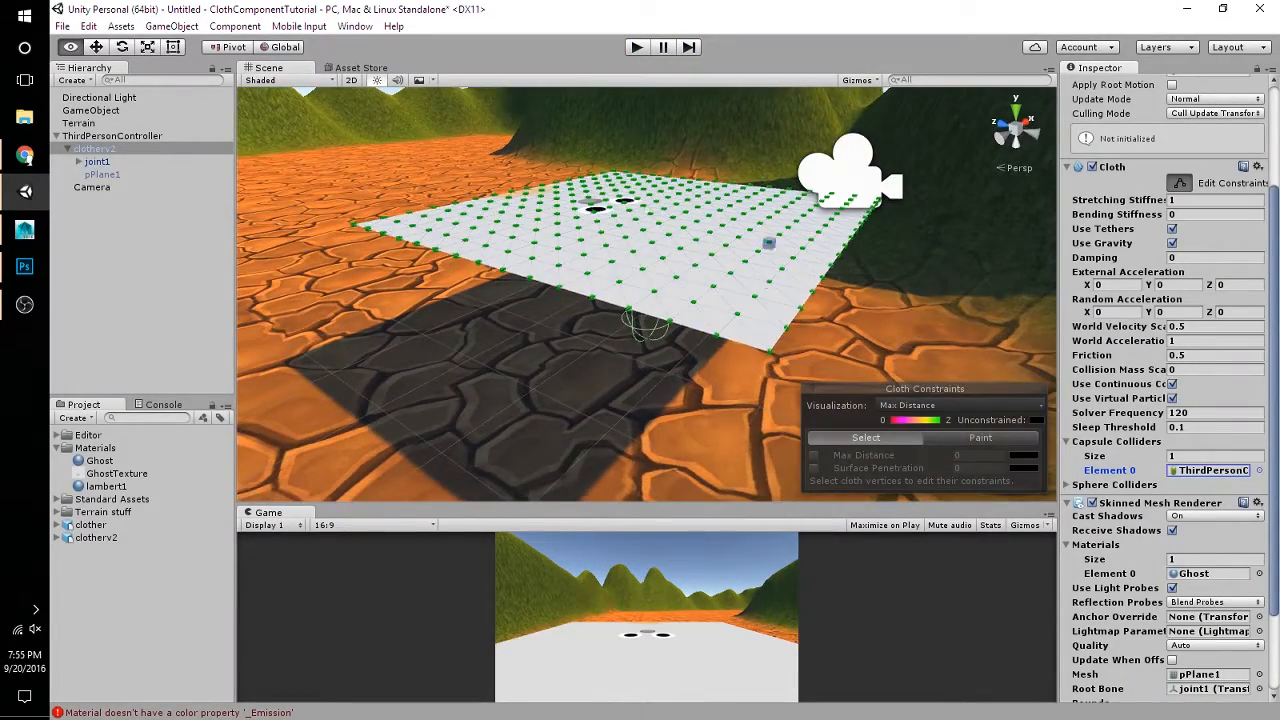
alt+drag(769, 243, 590, 328)
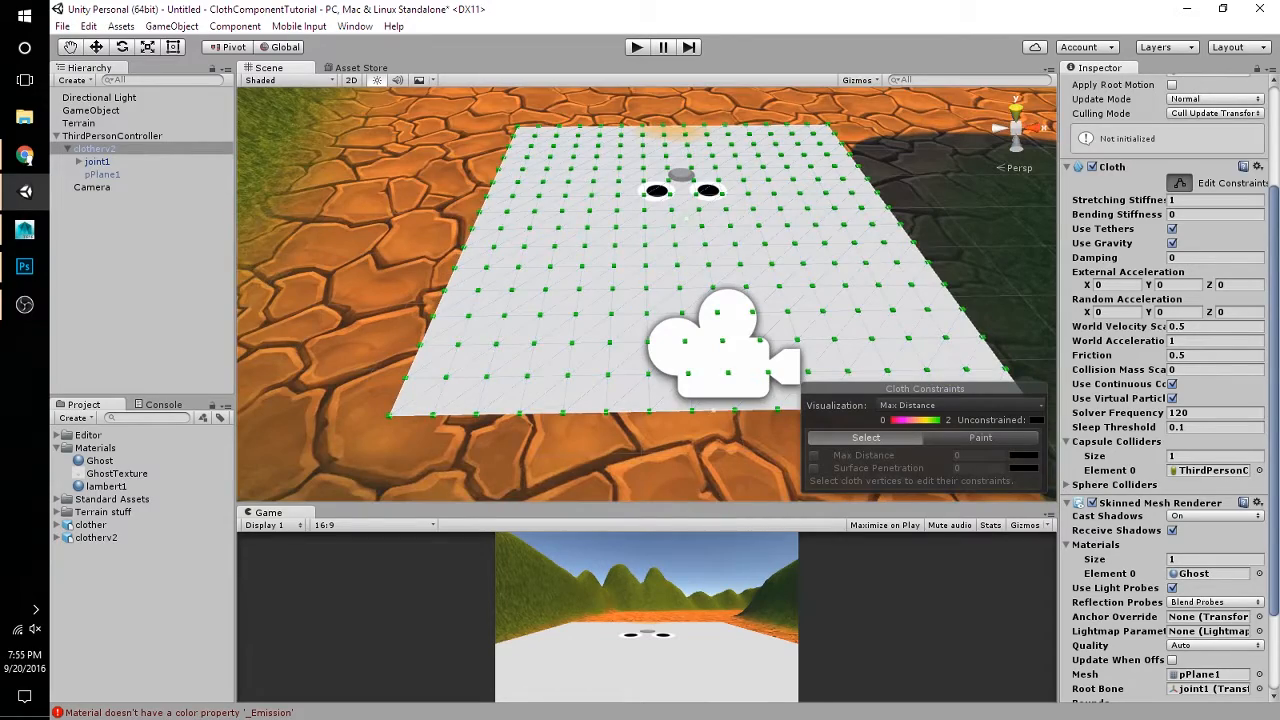
click(1016, 108)
middle_drag(685, 268, 570, 313)
drag(390, 130, 748, 464)
click(976, 455)
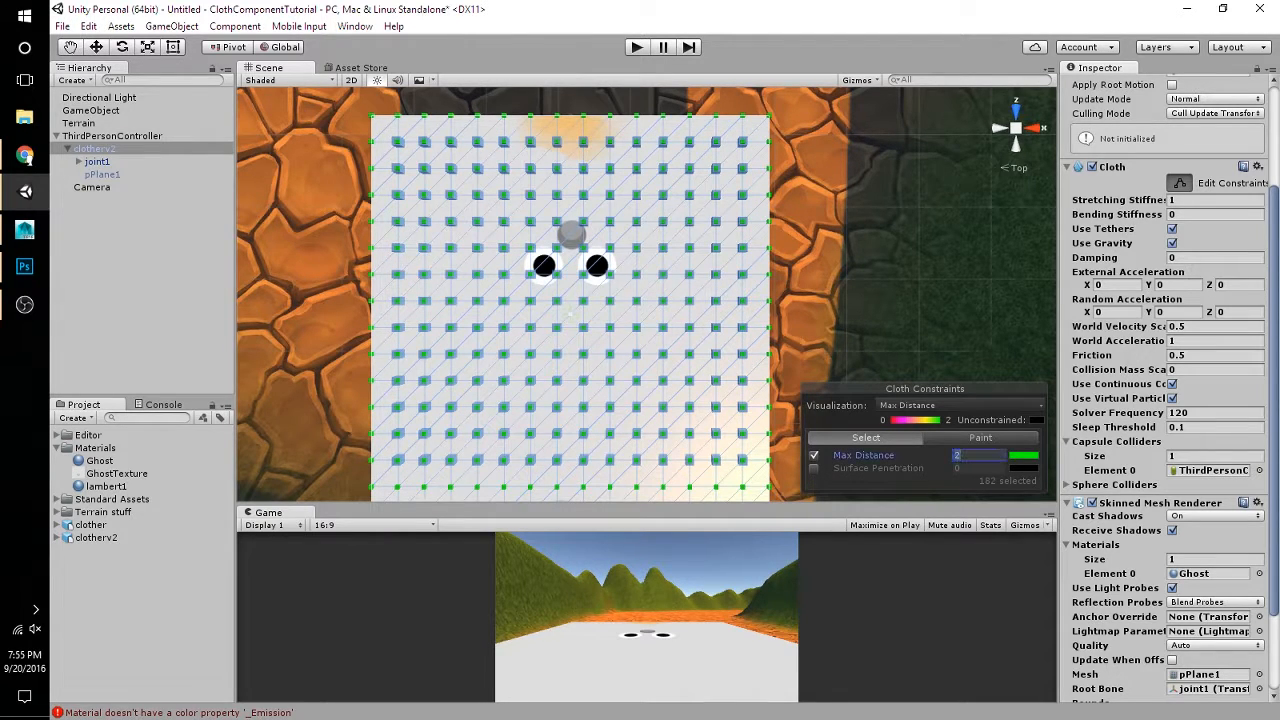
text(0.125)
key(BackSpace)
key(BackSpace)
key(BackSpace)
text(8)
key(BackSpace)
text(1)
Step: Set Max Distance to 1.6 for the inner 12 by 12 block of cloth vertices
drag(416, 152, 719, 465)
middle_drag(719, 465, 749, 423)
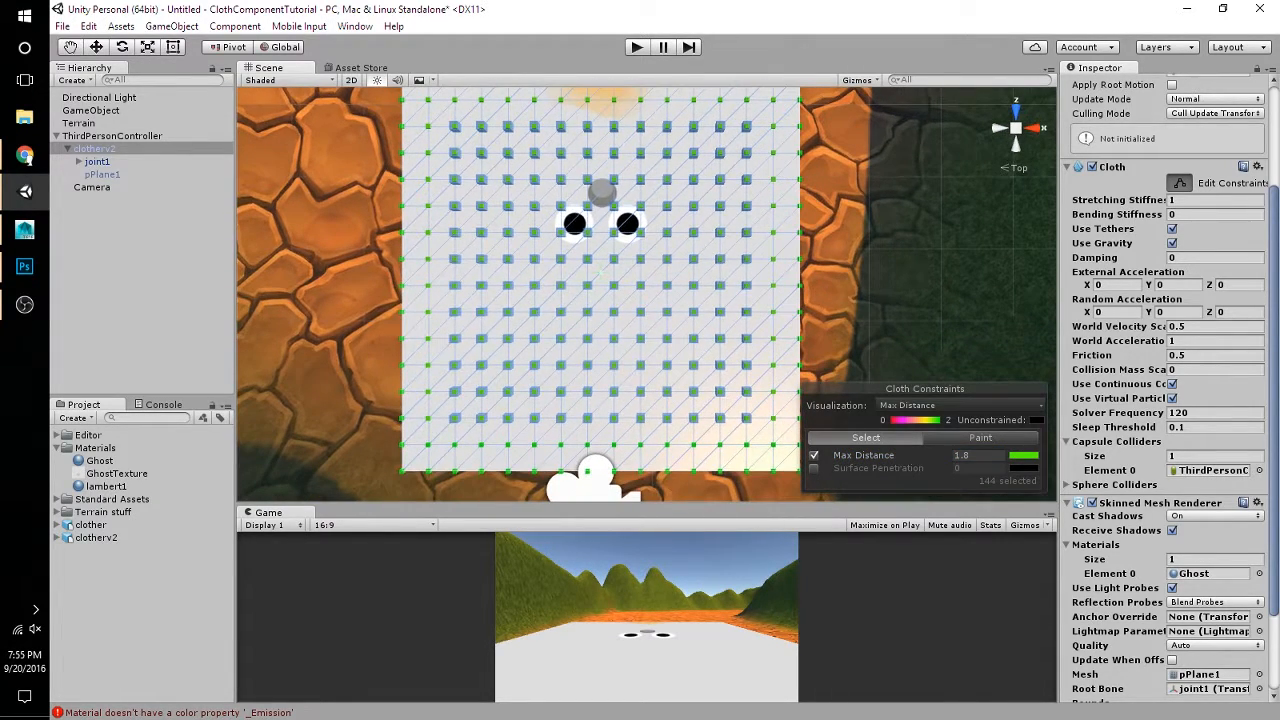
click(976, 455)
click(976, 455)
key(BackSpace)
text(6)
Step: Set Max Distance to 1.4 for the inner 10 by 10 block of cloth vertices
drag(476, 148, 728, 396)
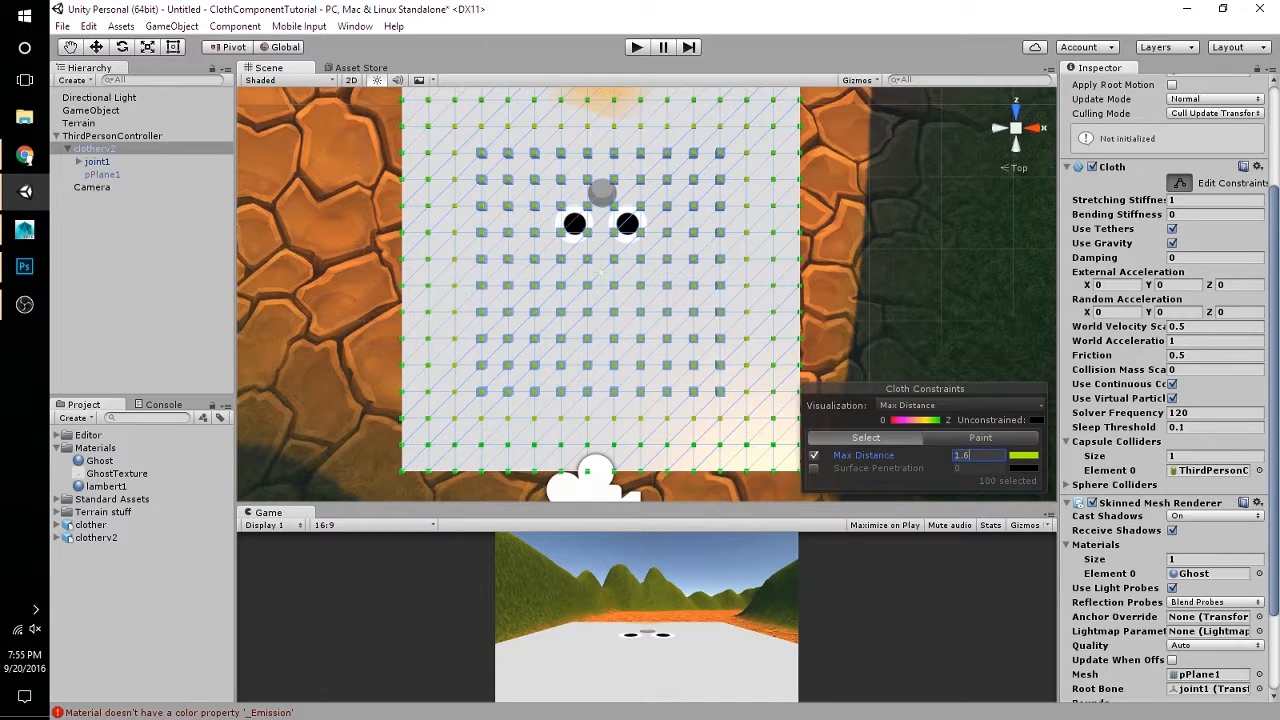
key(BackSpace)
text(4)
Step: Set Max Distance to 1.2 for the block of cloth vertices 8 columns wide and 9 rows high around the centre
drag(502, 166, 700, 395)
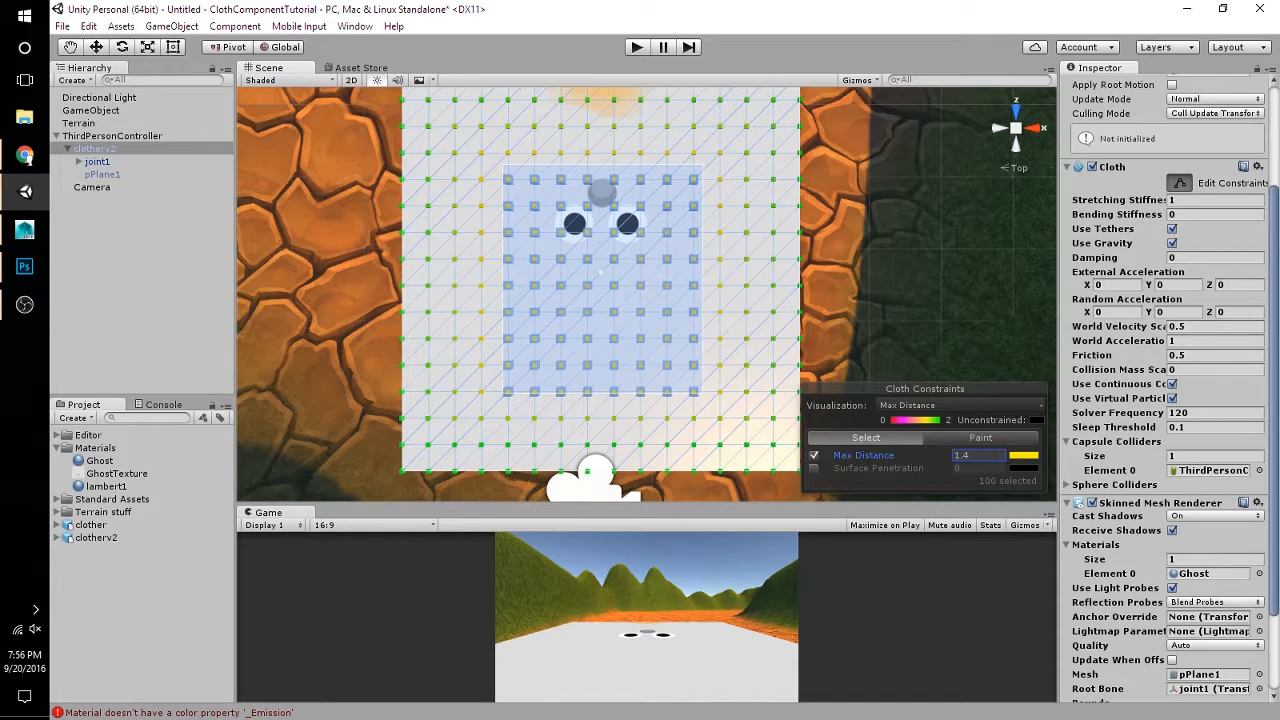
drag(700, 395, 700, 395)
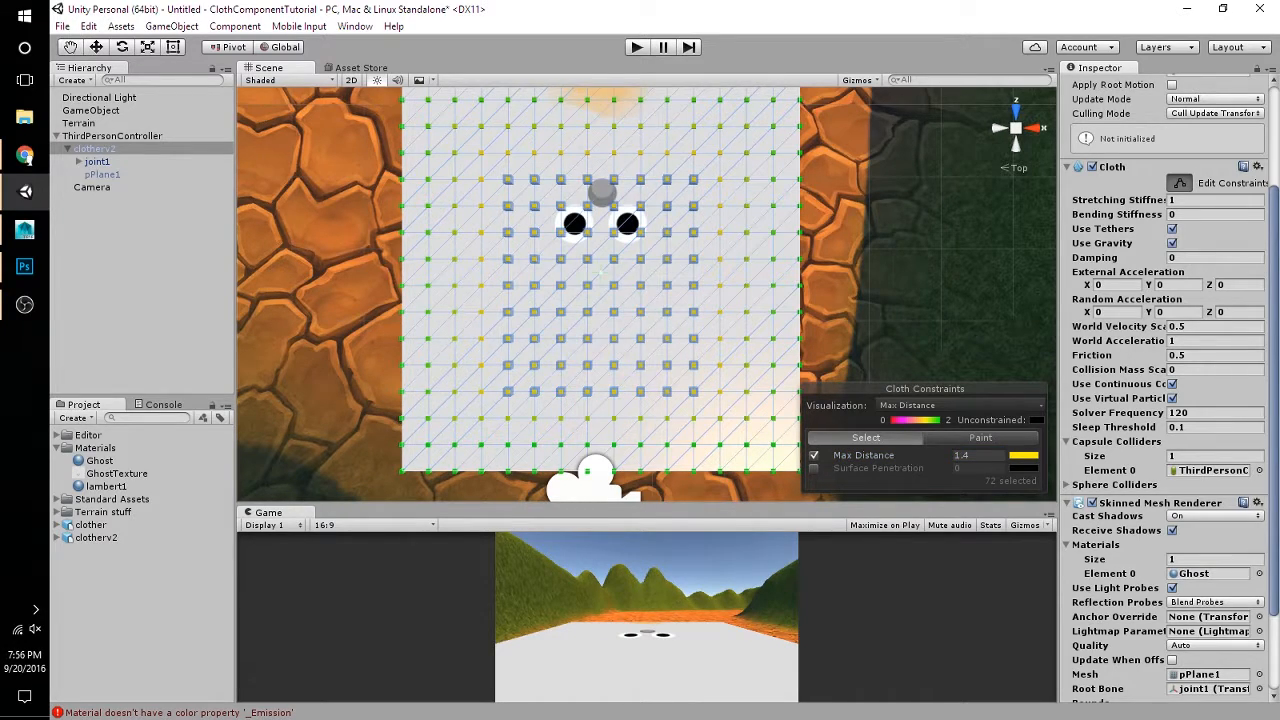
click(980, 455)
click(980, 455)
key(BackSpace)
text(2)
Step: Set Max Distance to 1 for the central 6 by 6 block of cloth vertices
drag(528, 200, 618, 294)
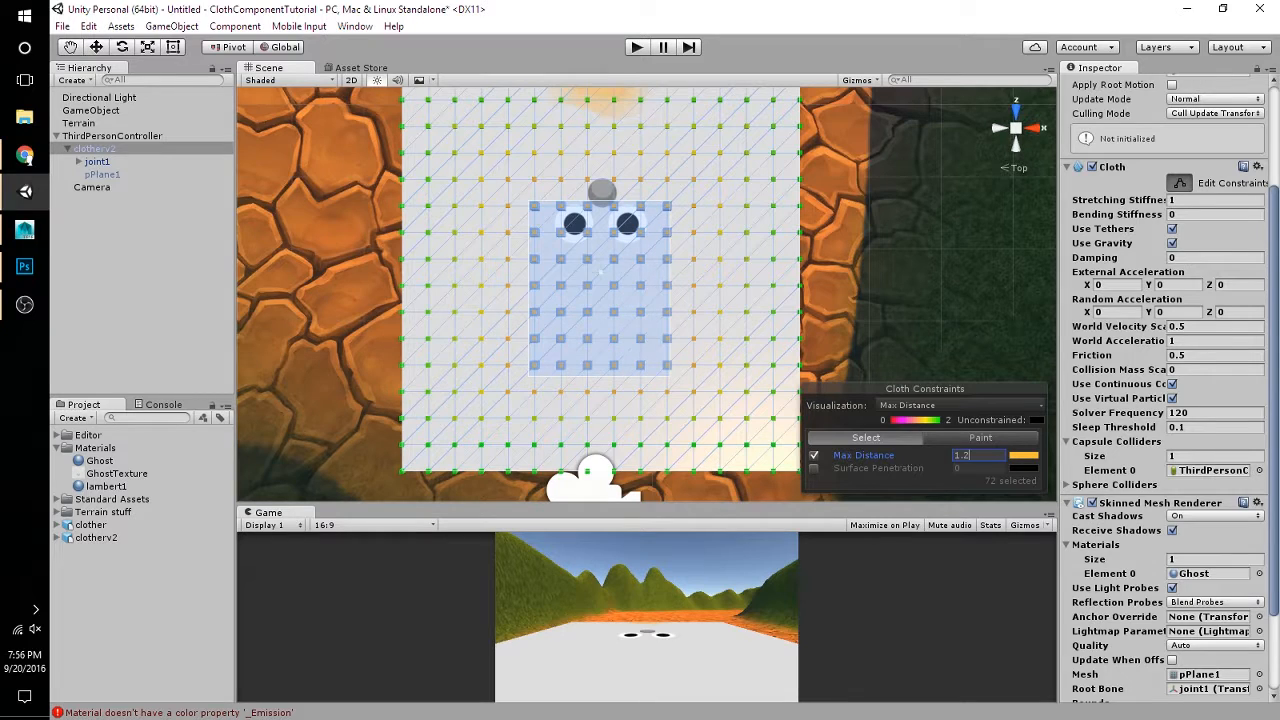
drag(670, 376, 697, 370)
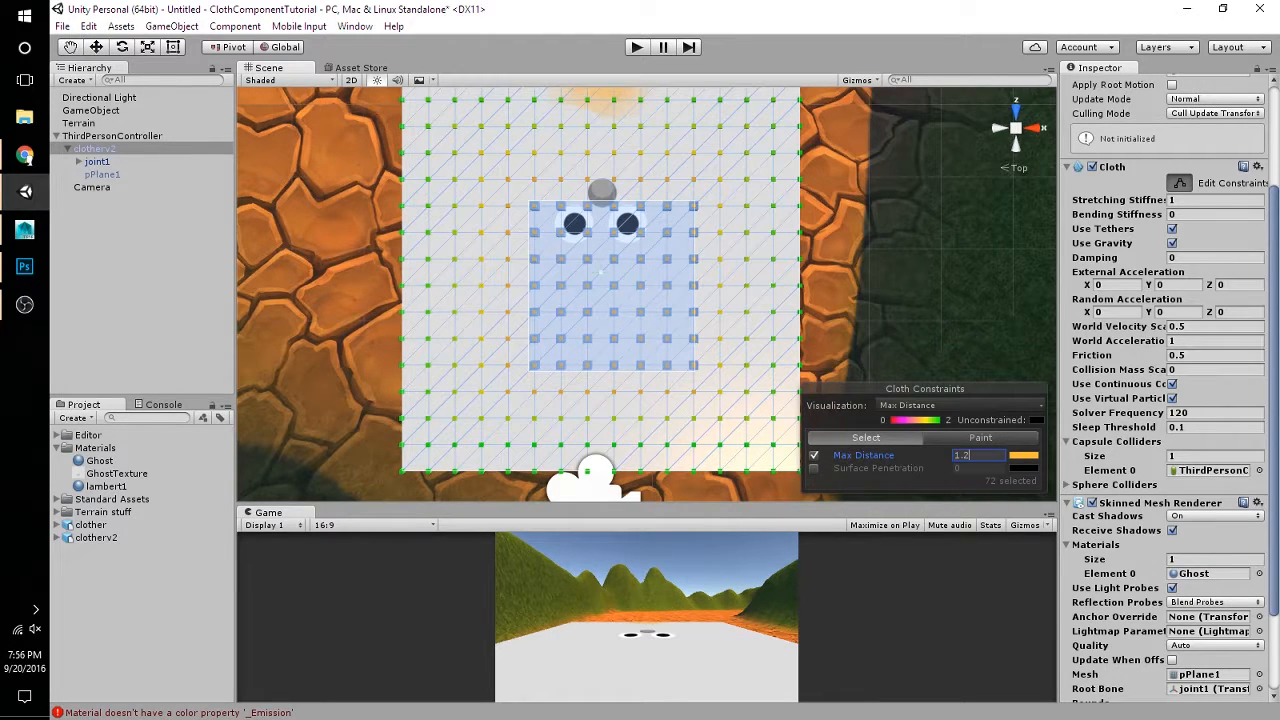
mouse_move(697, 370)
mouse_down()
mouse_move(674, 370)
mouse_move(676, 357)
mouse_up()
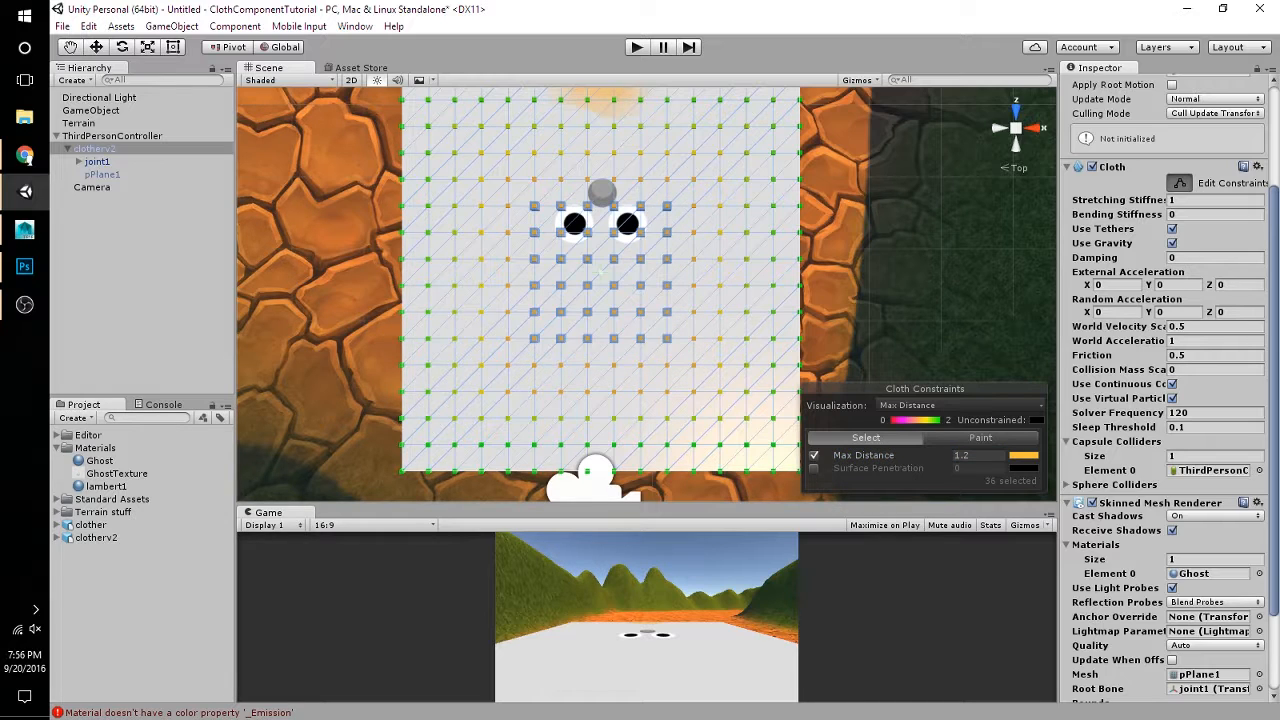
click(976, 455)
text(1)
Step: Set Max Distance to 0.8 for the central 4 by 4 vertices, and to 0.2 for the four innermost vertices
drag(552, 222, 650, 320)
click(976, 455)
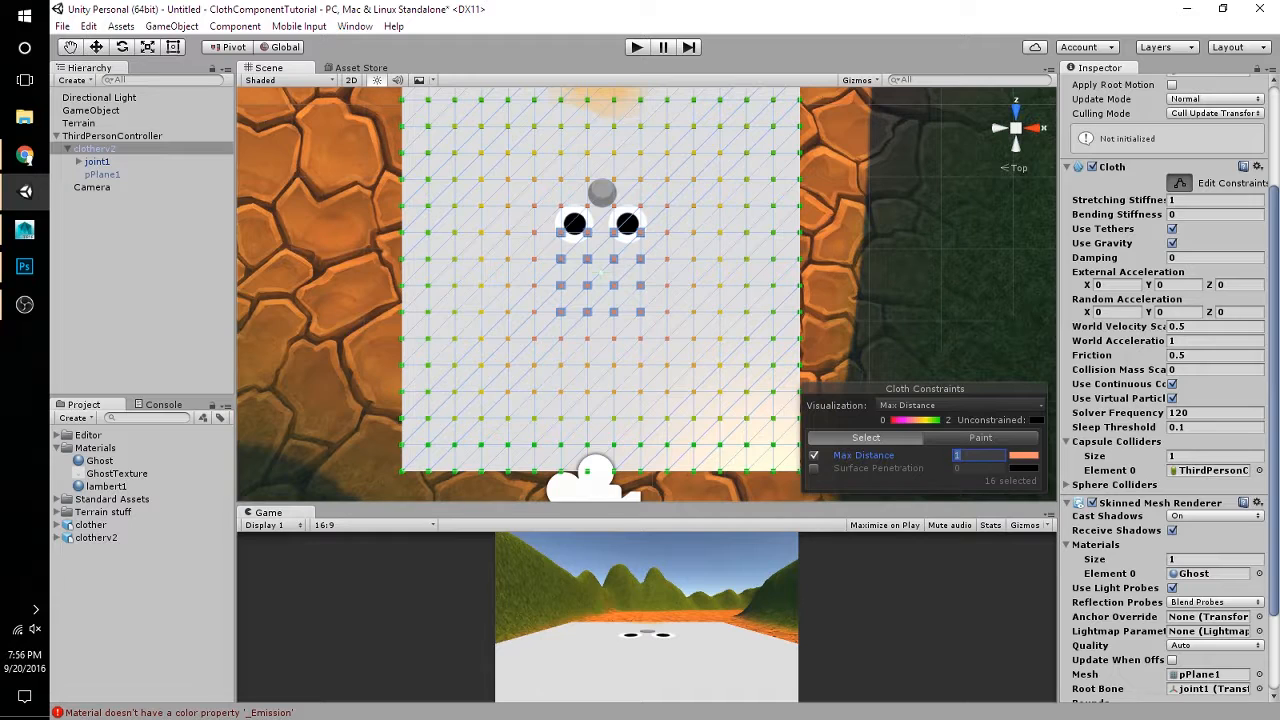
text(.8)
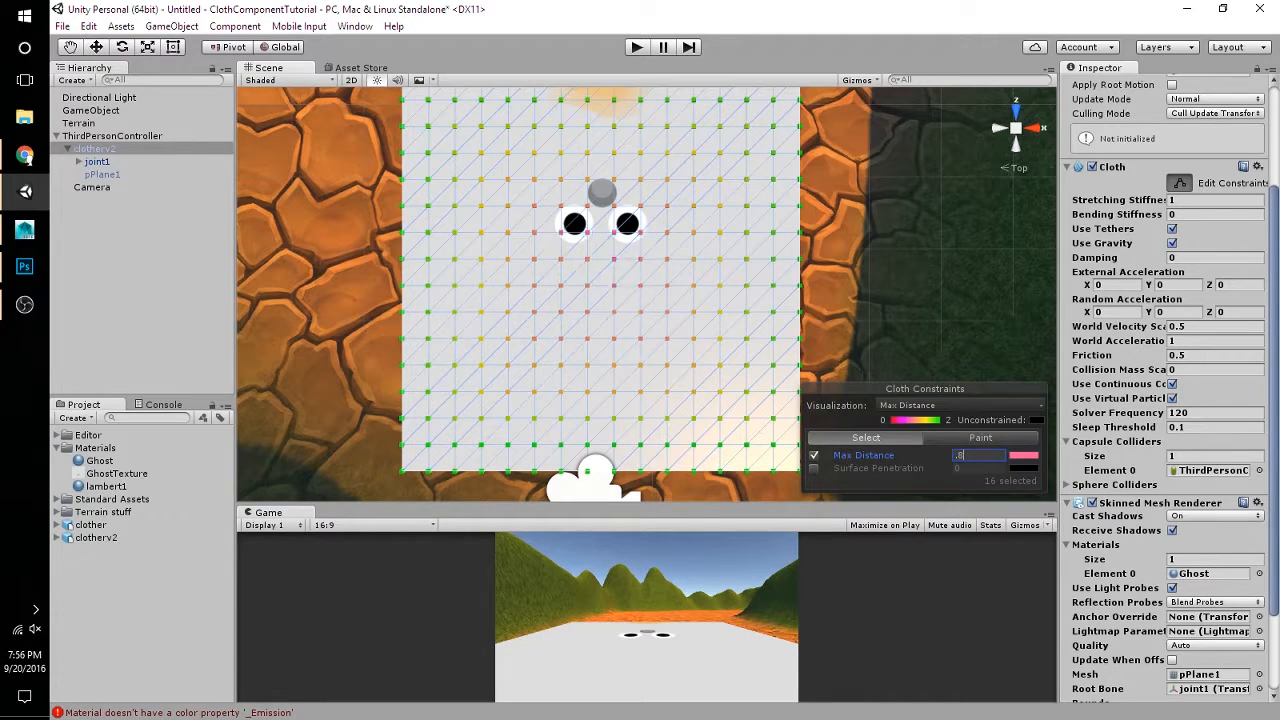
drag(580, 251, 624, 294)
click(976, 455)
text(.2)
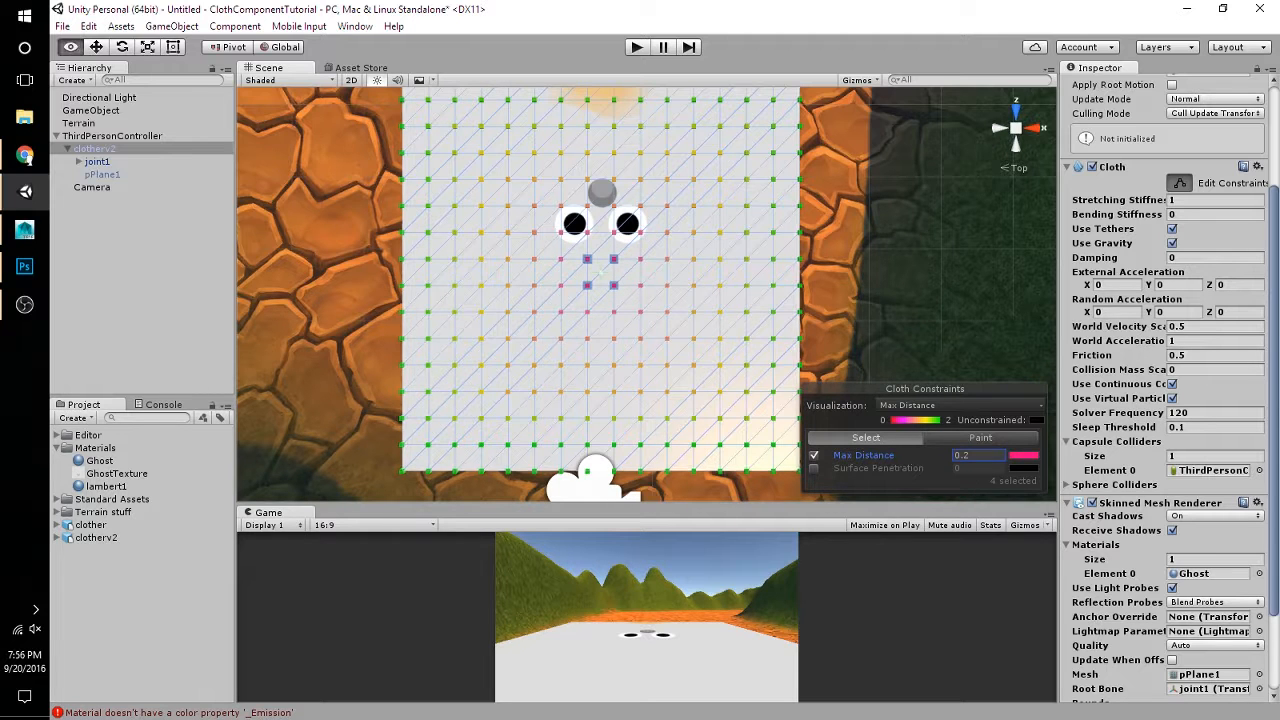
Step: Run the scene and examine how the constrained cloth drapes over the character from several sides
alt+drag(600, 340, 790, 170)
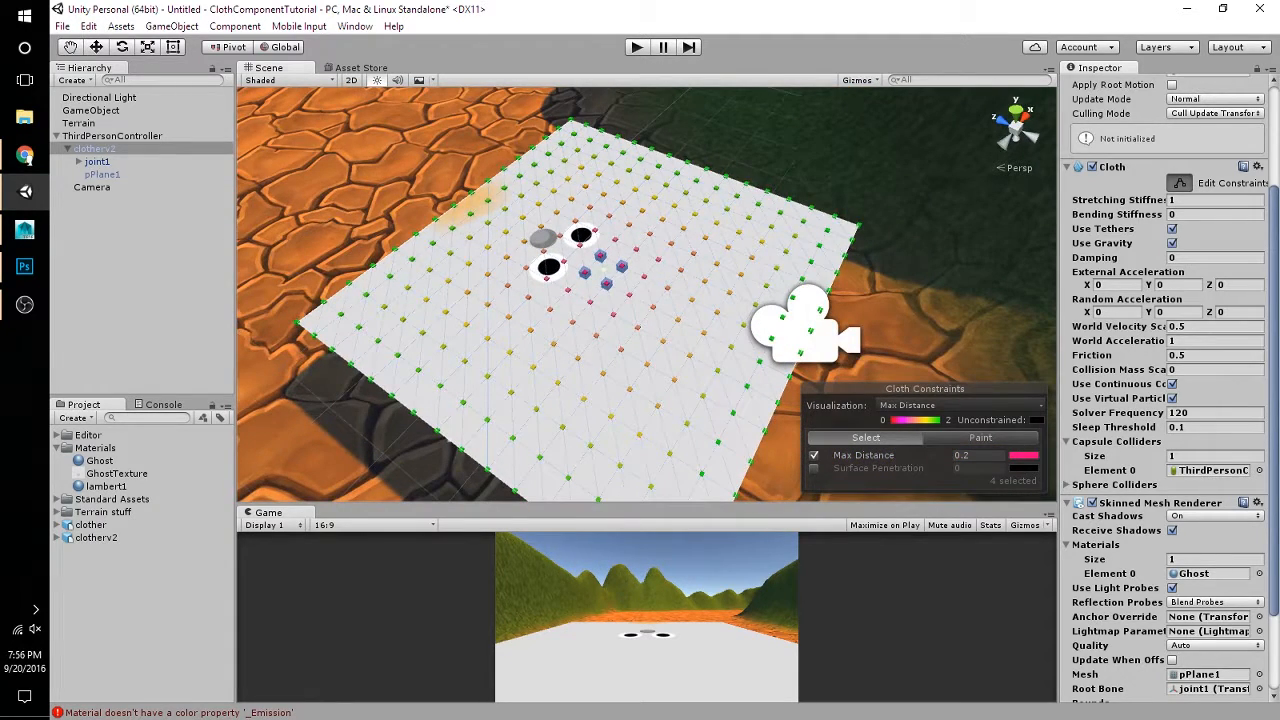
key(ctrl+p)
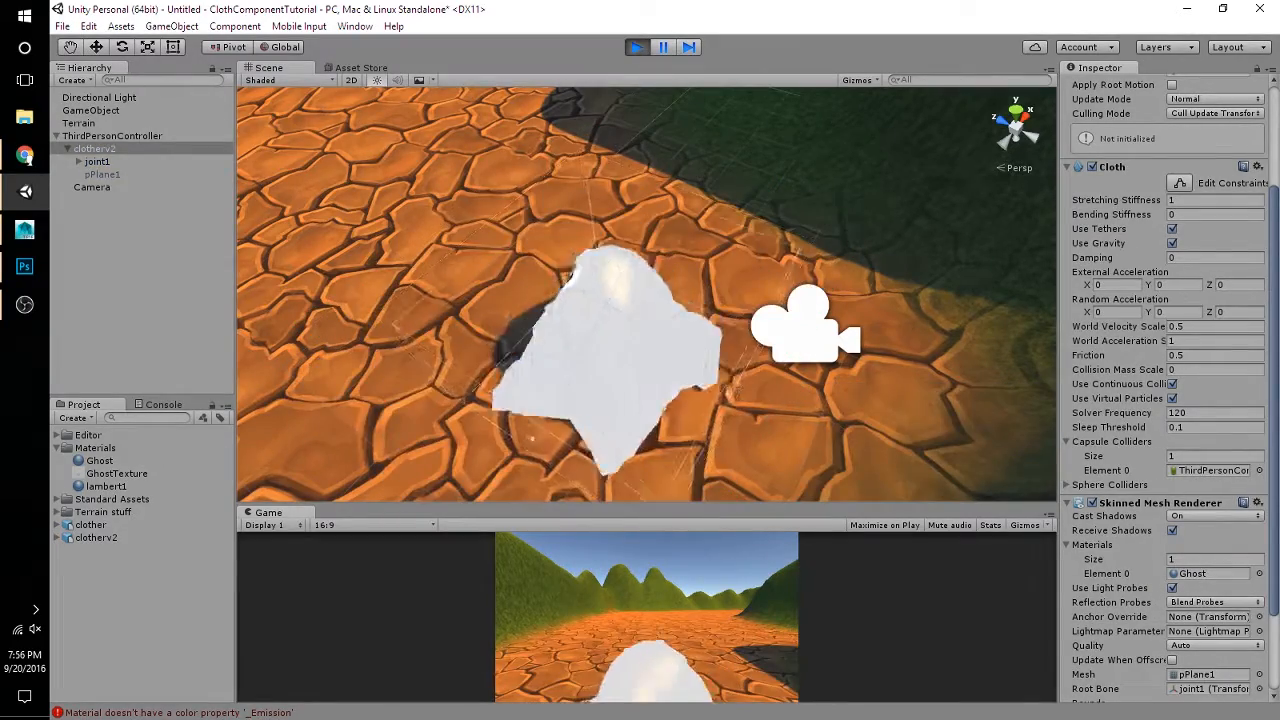
alt+drag(530, 320, 840, 205)
alt+drag(640, 300, 450, 265)
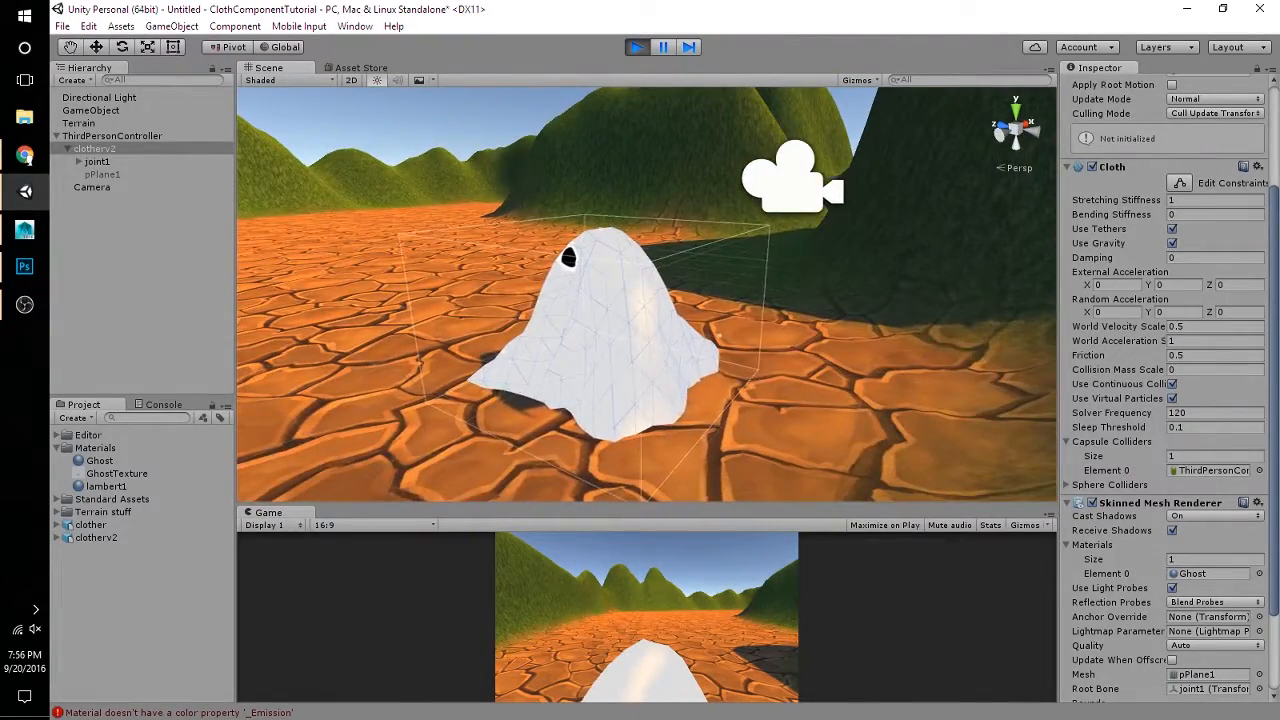
Step: Enlarge the Game view, walk and turn the character to test the cloth in motion, and stop the scene
drag(645, 505, 645, 237)
key(w)
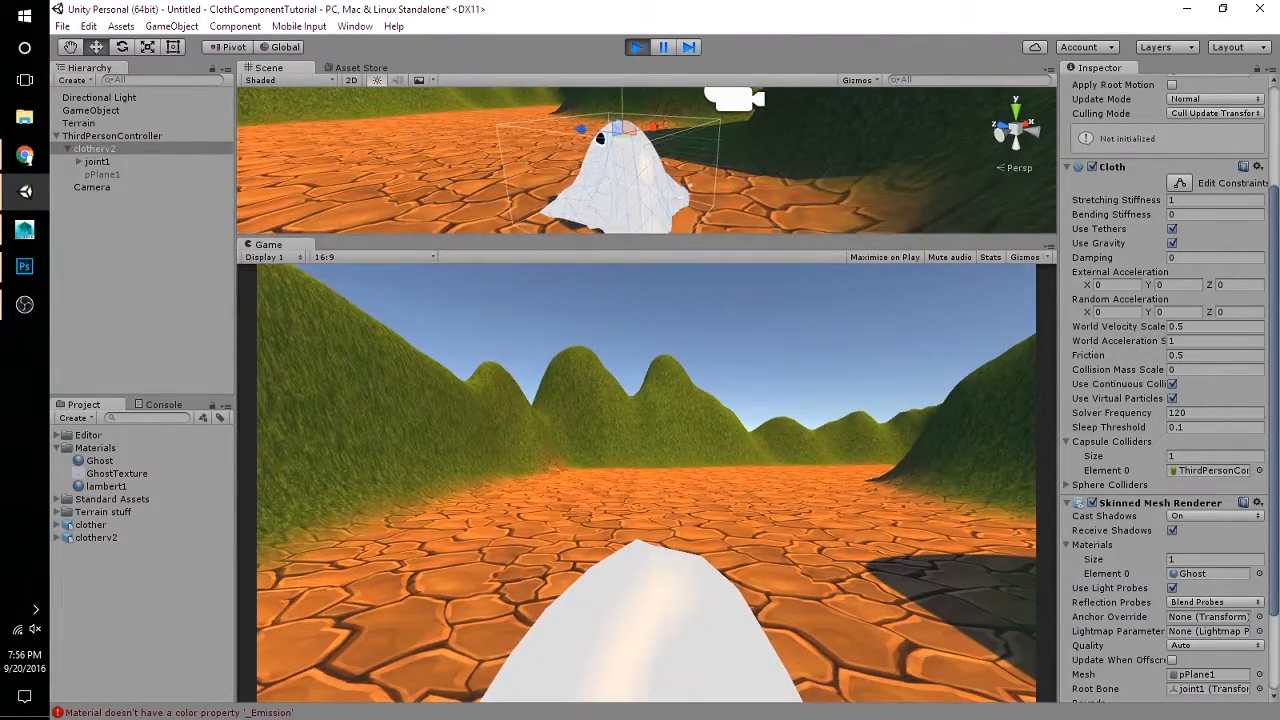
key(w)
key(d)
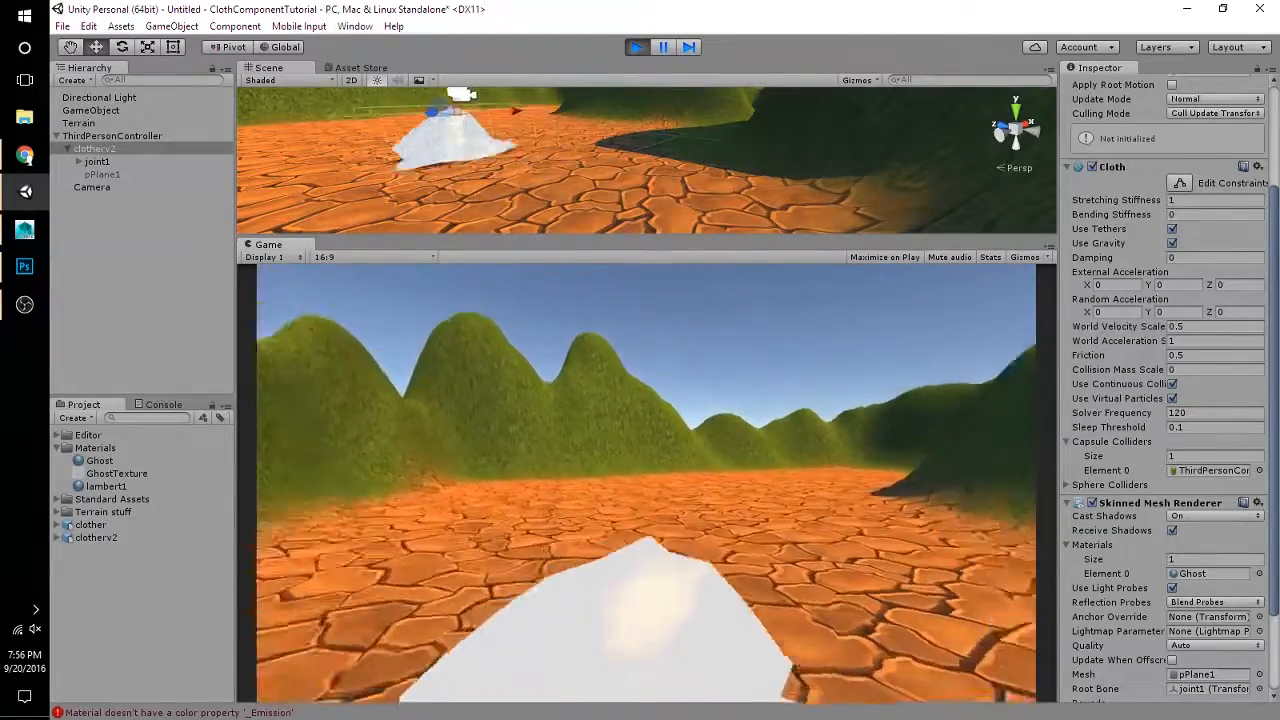
key(w)
key(a)
key(d)
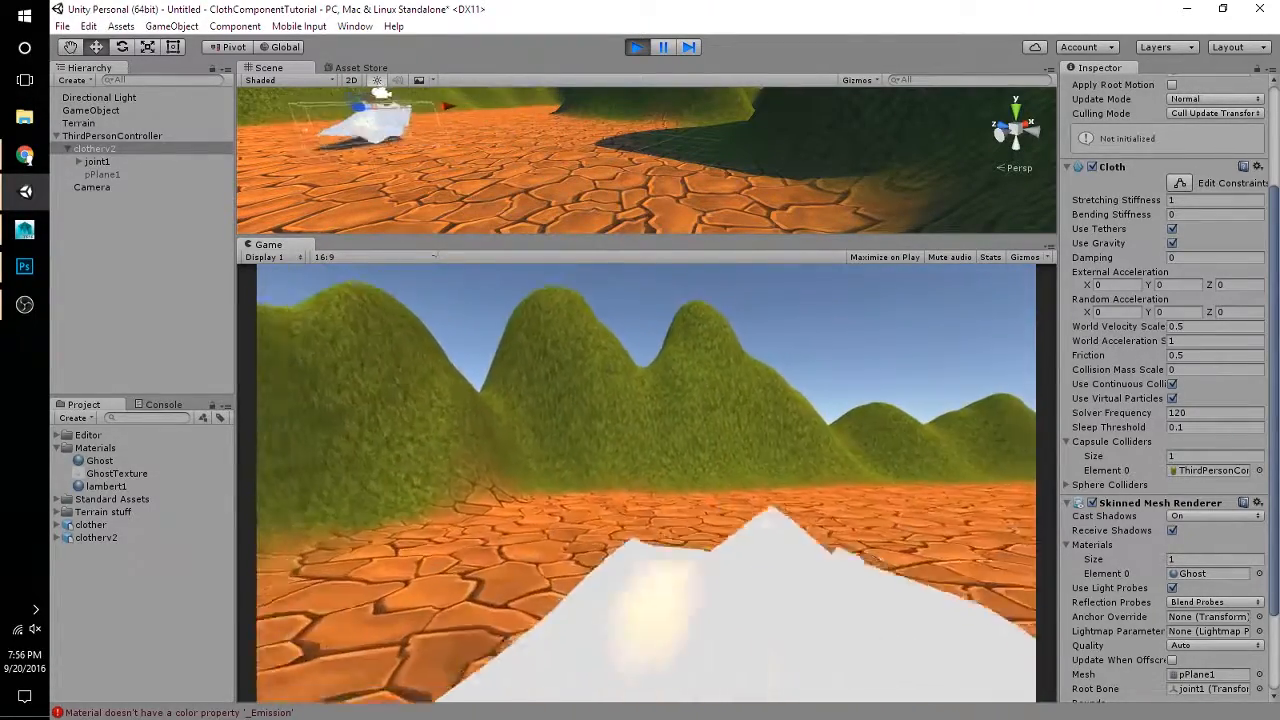
key(w)
key(d)
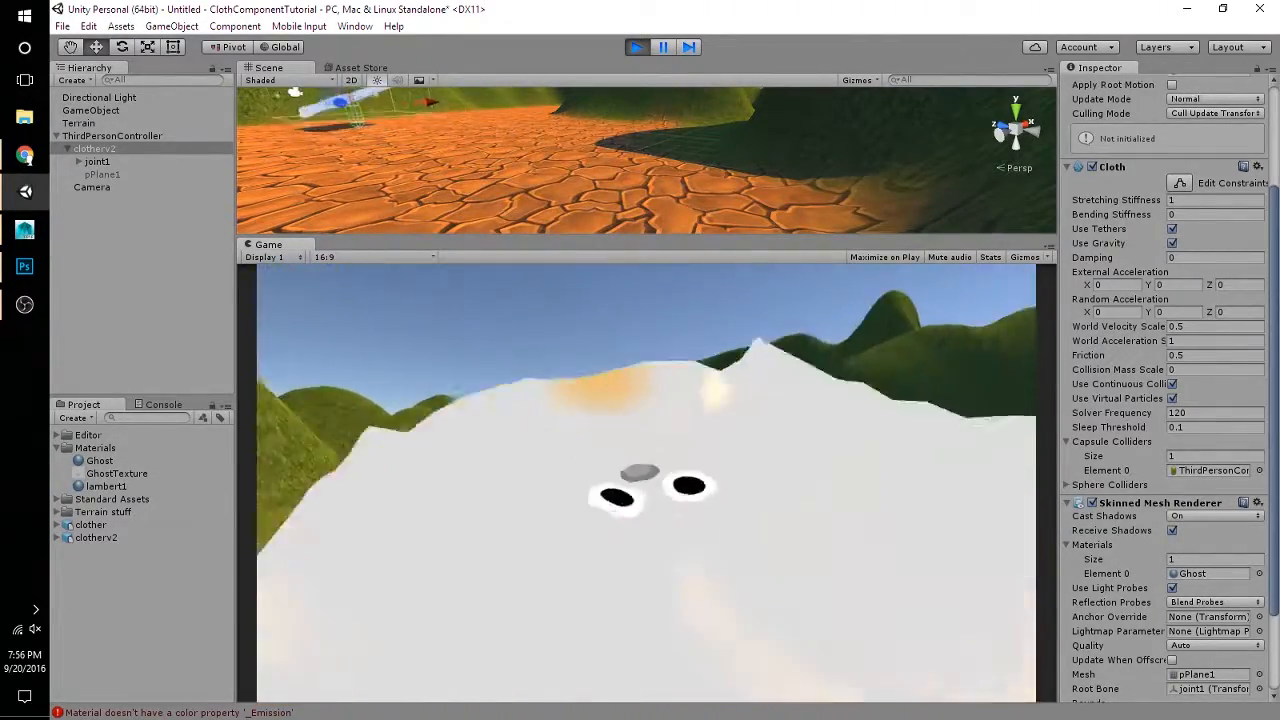
key(ctrl+p)
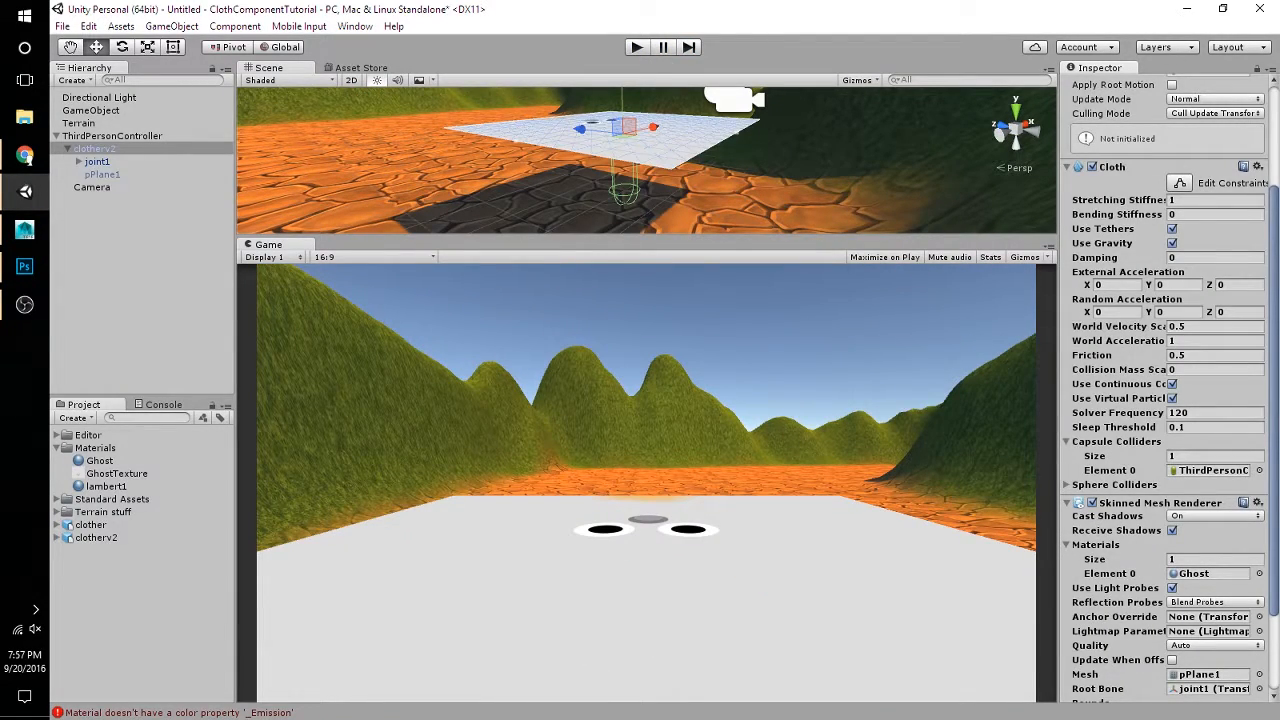
Step: Set the Cloth damping to 0.5 and test it by walking the character in play mode
click(1214, 258)
key(ctrl+p)
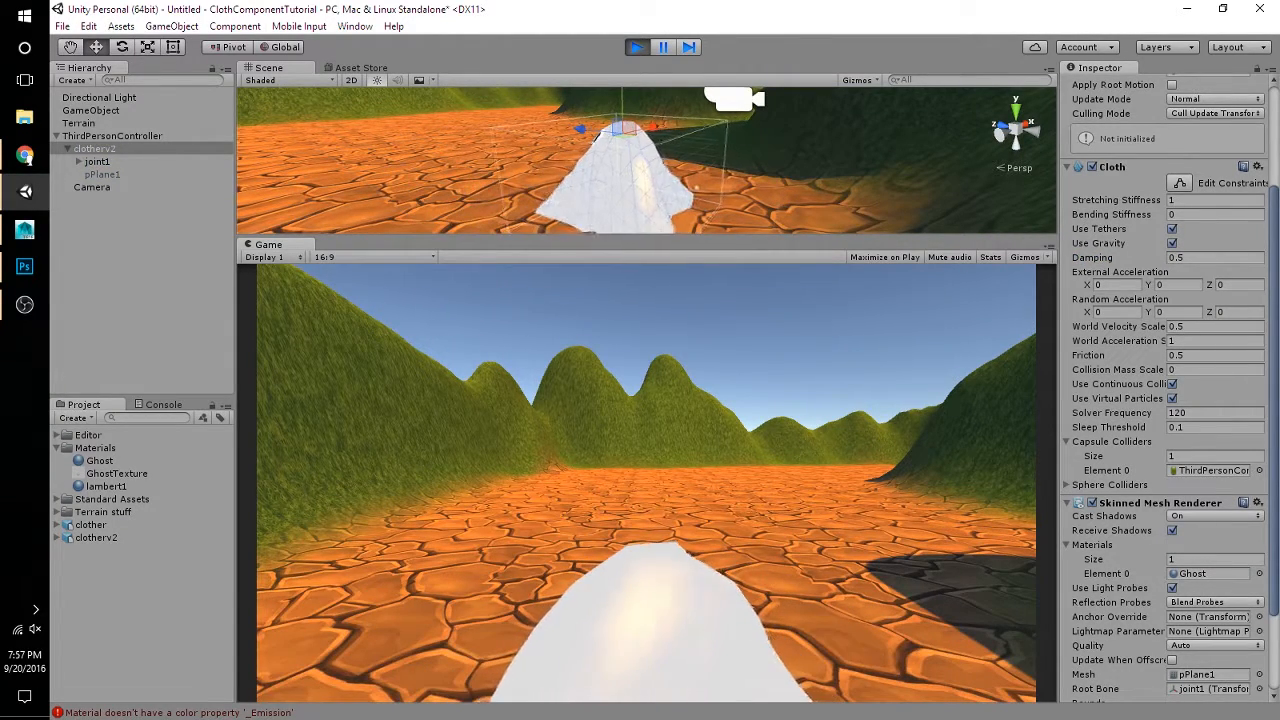
key(w)
key(d)
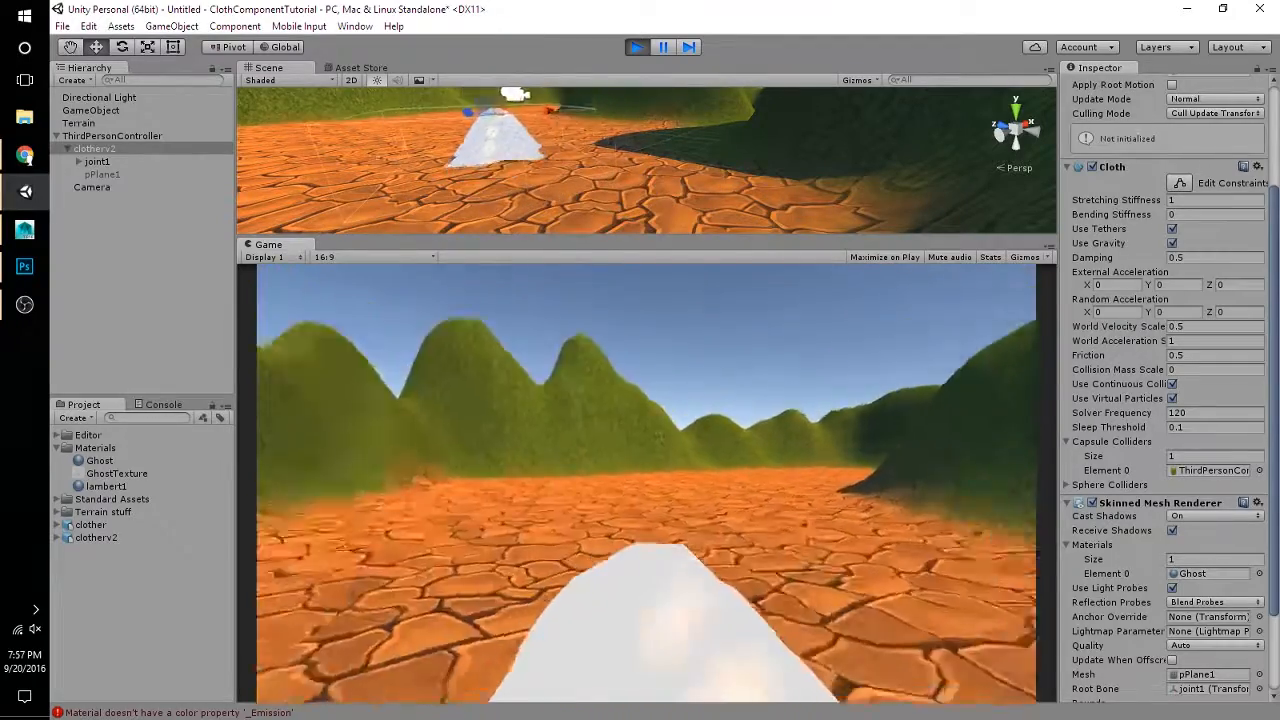
key(ctrl+p)
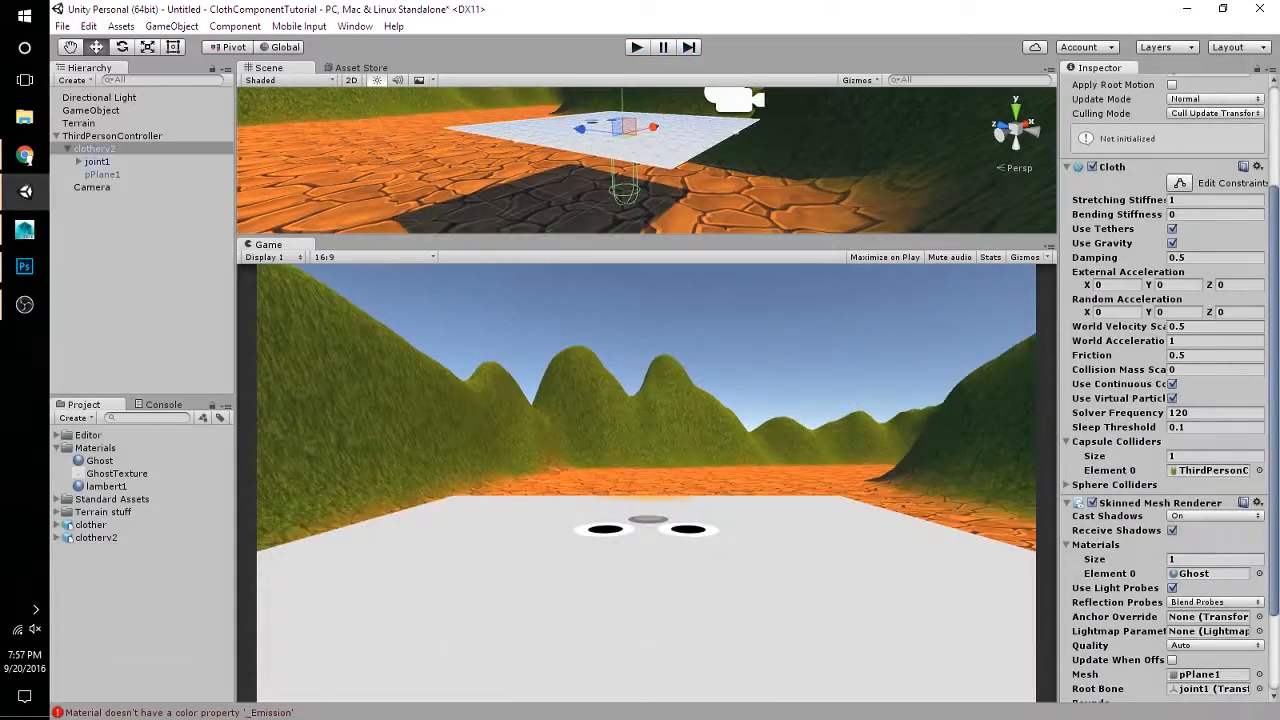
Step: Replace the Skinned Mesh Renderer's mesh with the pPlane1 mesh from clotherv2.fbx
scroll(1165, 390, down, 3)
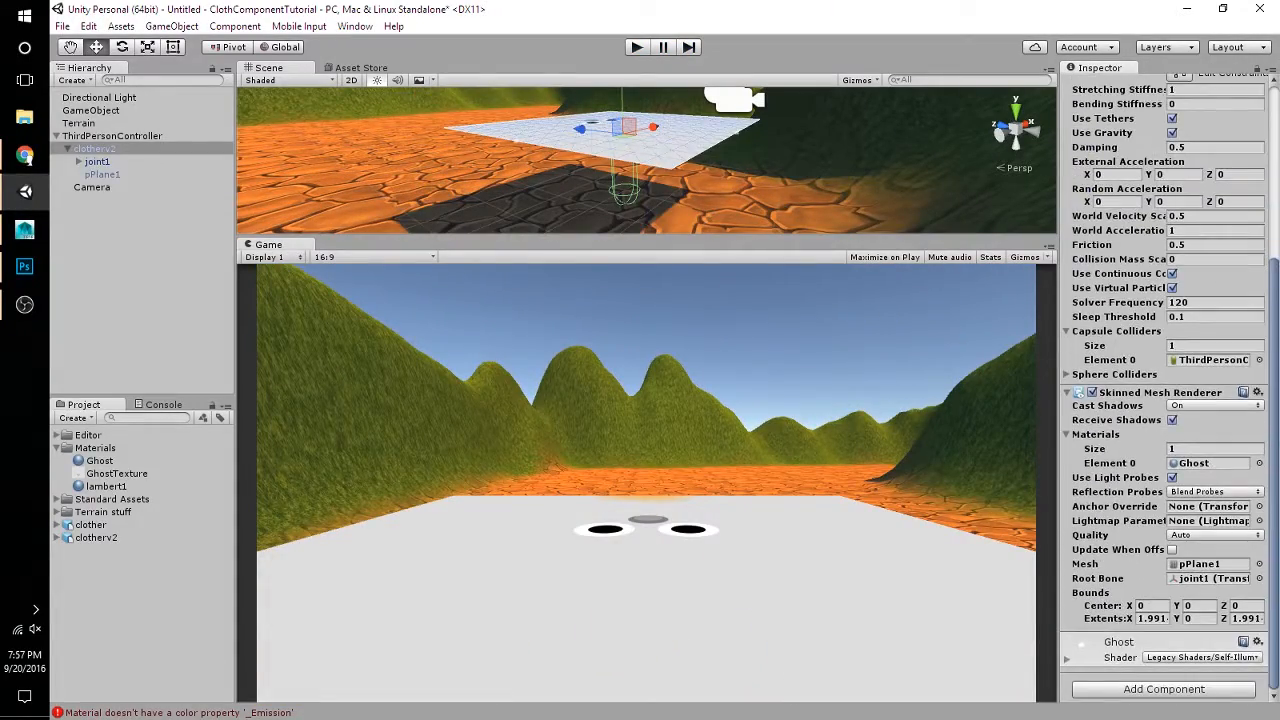
click(1260, 564)
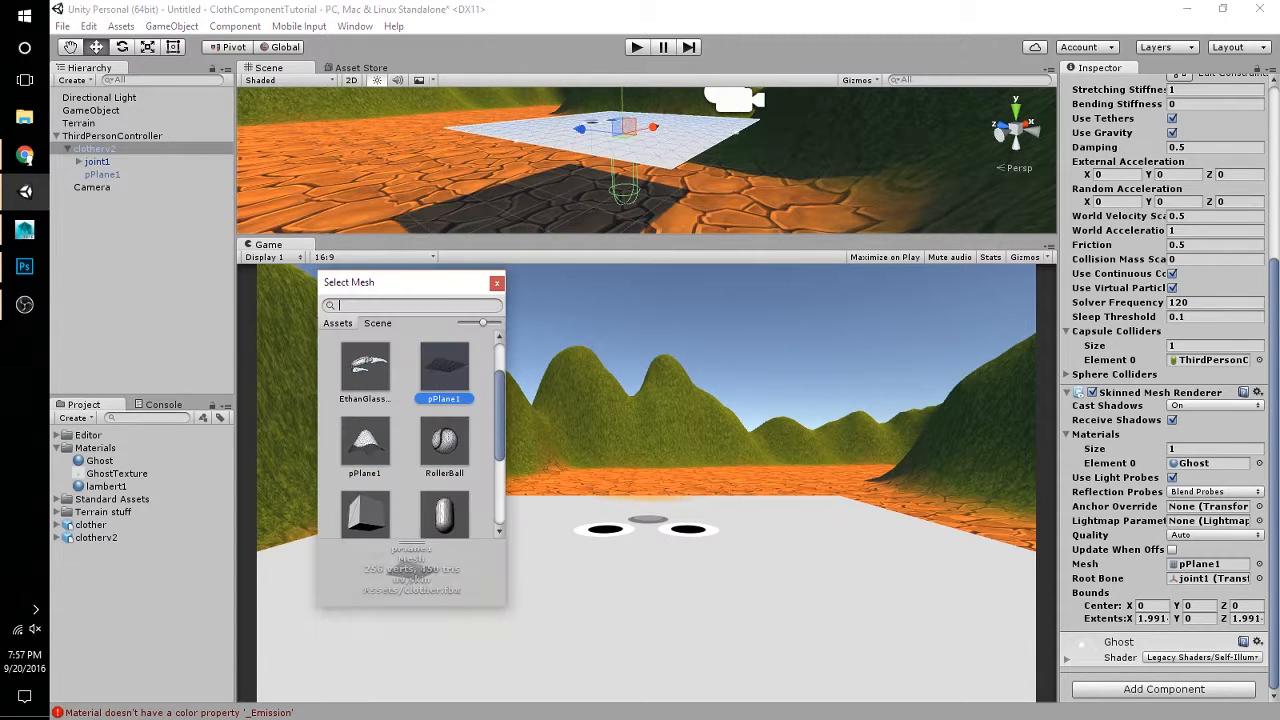
click(365, 442)
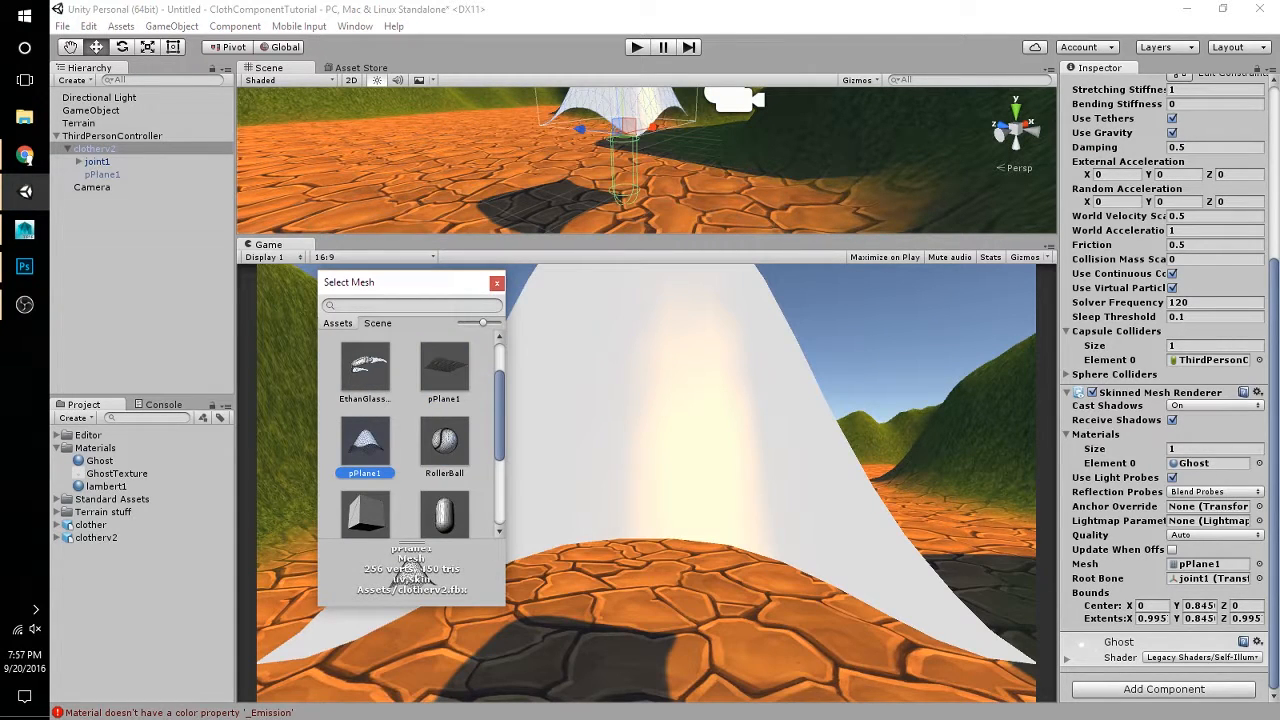
click(497, 283)
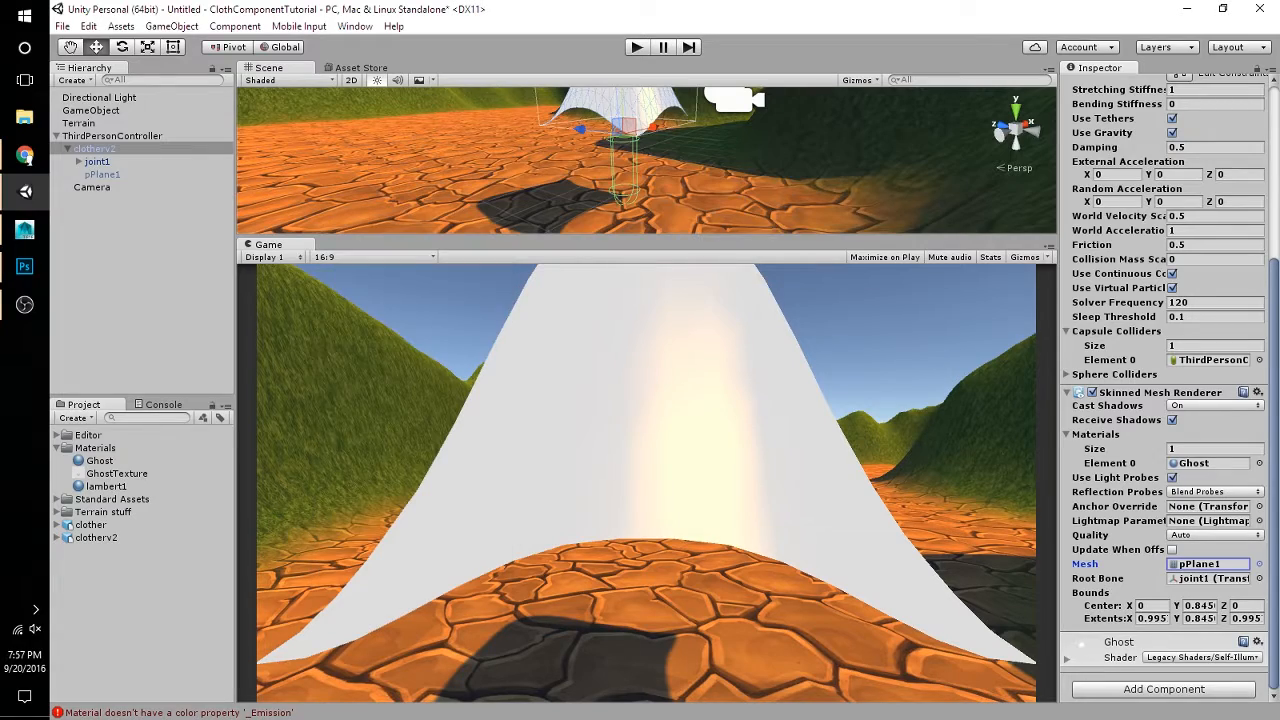
Step: Run the scene with the replaced mesh and steer the ghost around in an enlarged Game view
click(637, 47)
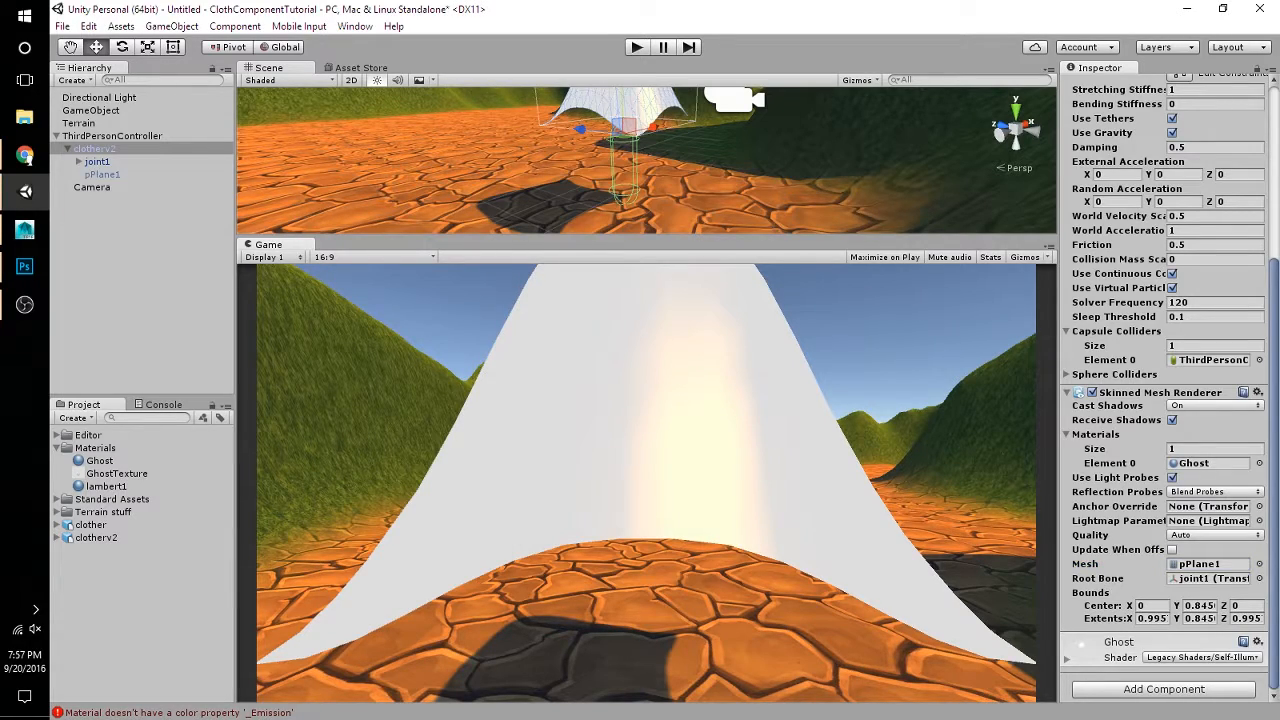
drag(640, 237, 640, 488)
alt+drag(620, 330, 930, 320)
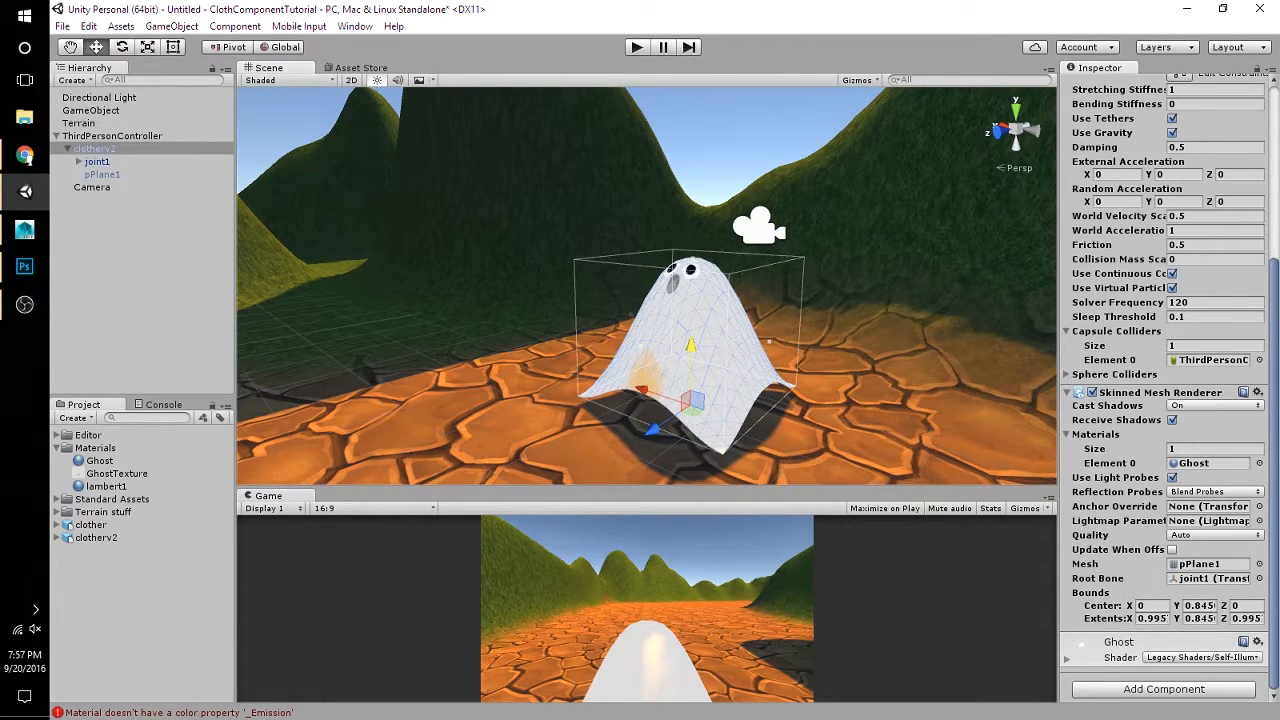
key(ctrl+p)
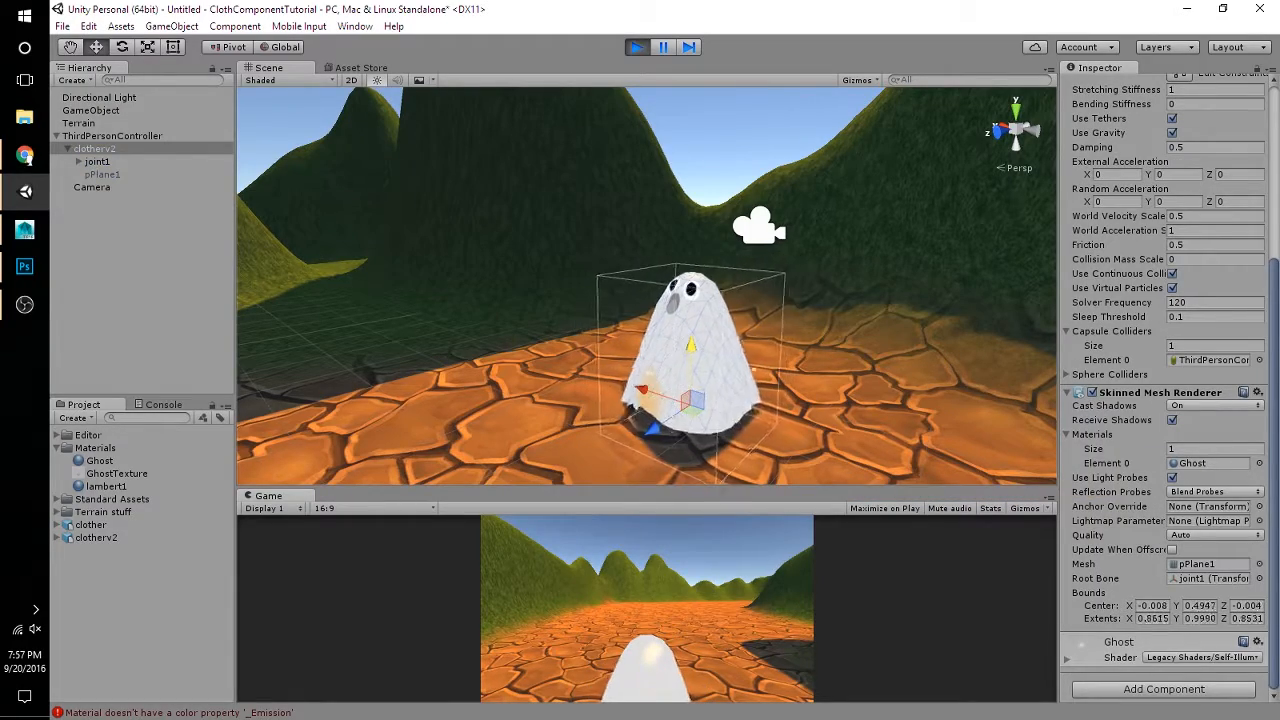
drag(646, 488, 646, 267)
key(w)
key(d)
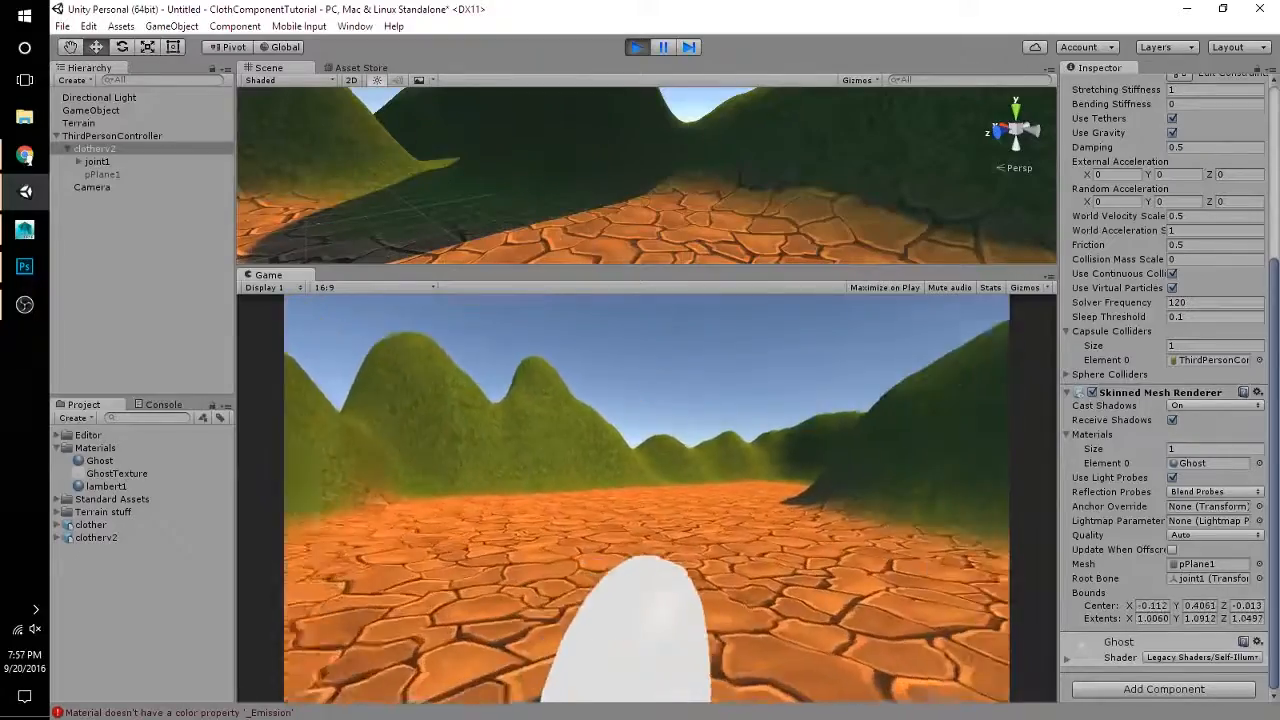
key(a)
Step: Enlarge the Scene view, watch the ghost's cloth from the front while walking the character, and stop the scene
drag(646, 267, 646, 529)
key(s)
right_drag(620, 330, 705, 368)
key(w)
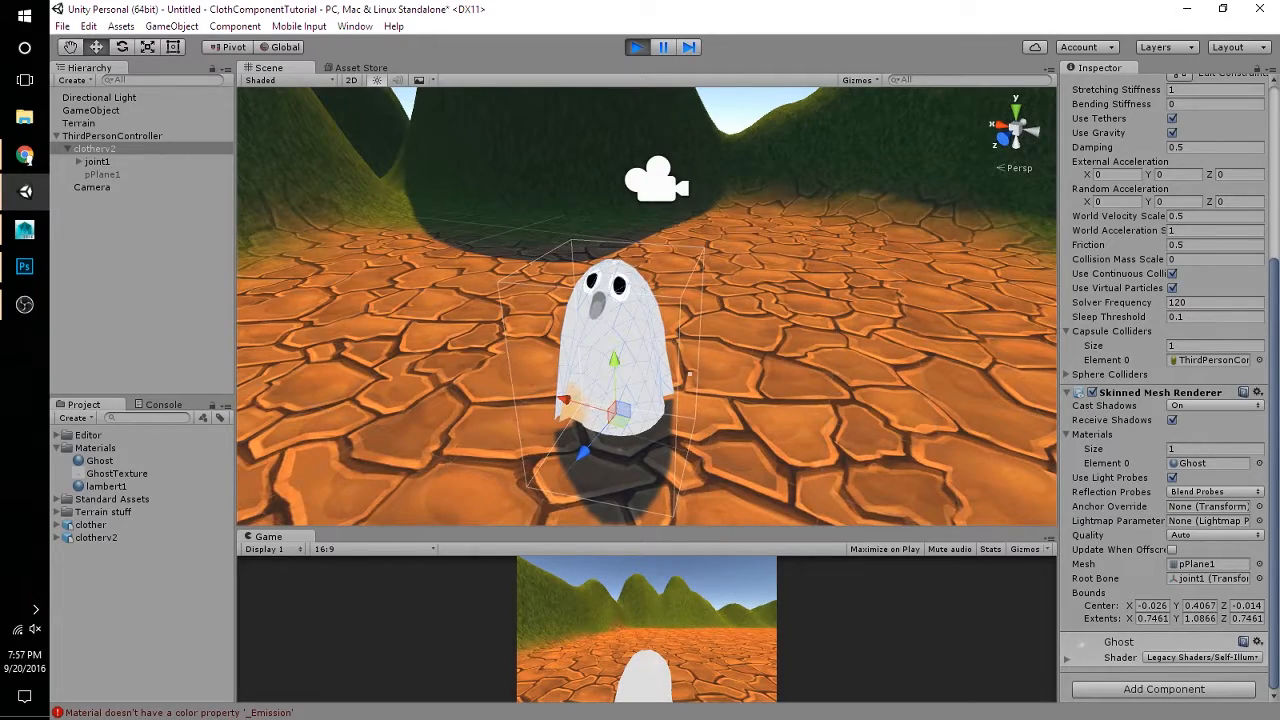
key(w)
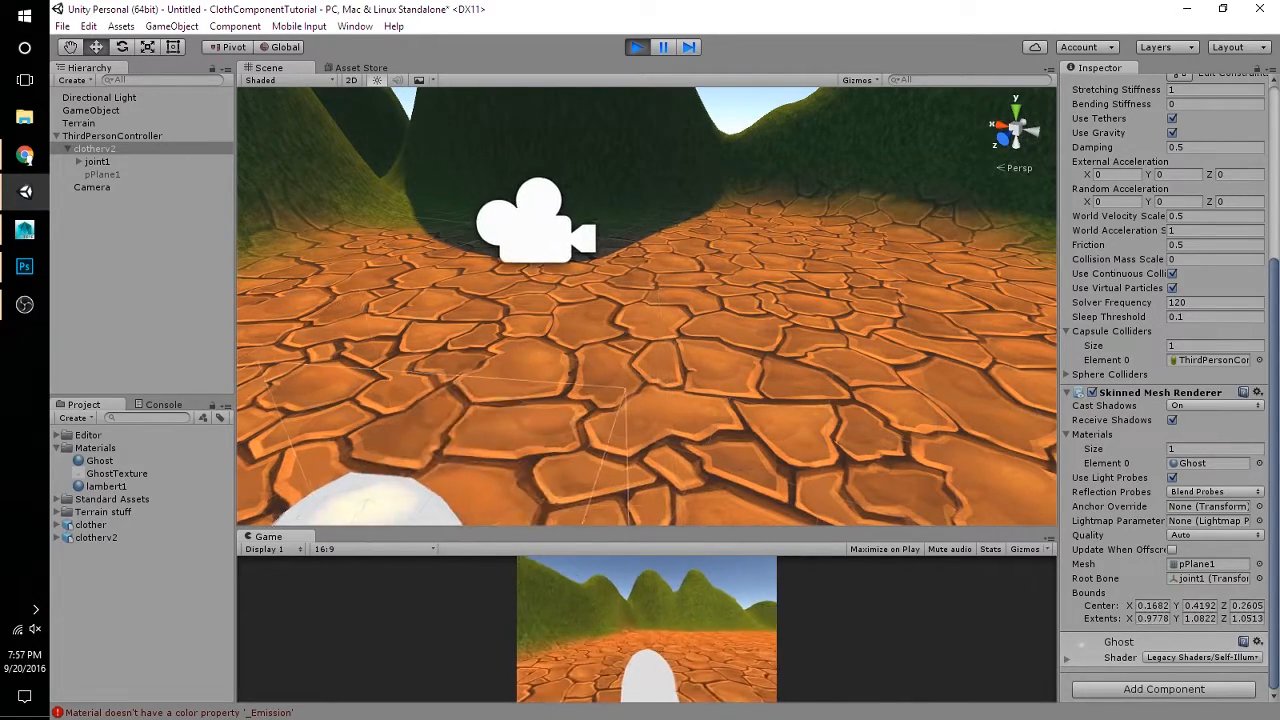
key(ctrl+p)
Step: Start editing the cloth constraints of clotherv2 and switch the Scene view to isometric projection
right_drag(770, 320, 590, 385)
key(w)
scroll(1160, 400, up, 3)
scroll(1160, 400, up, 3)
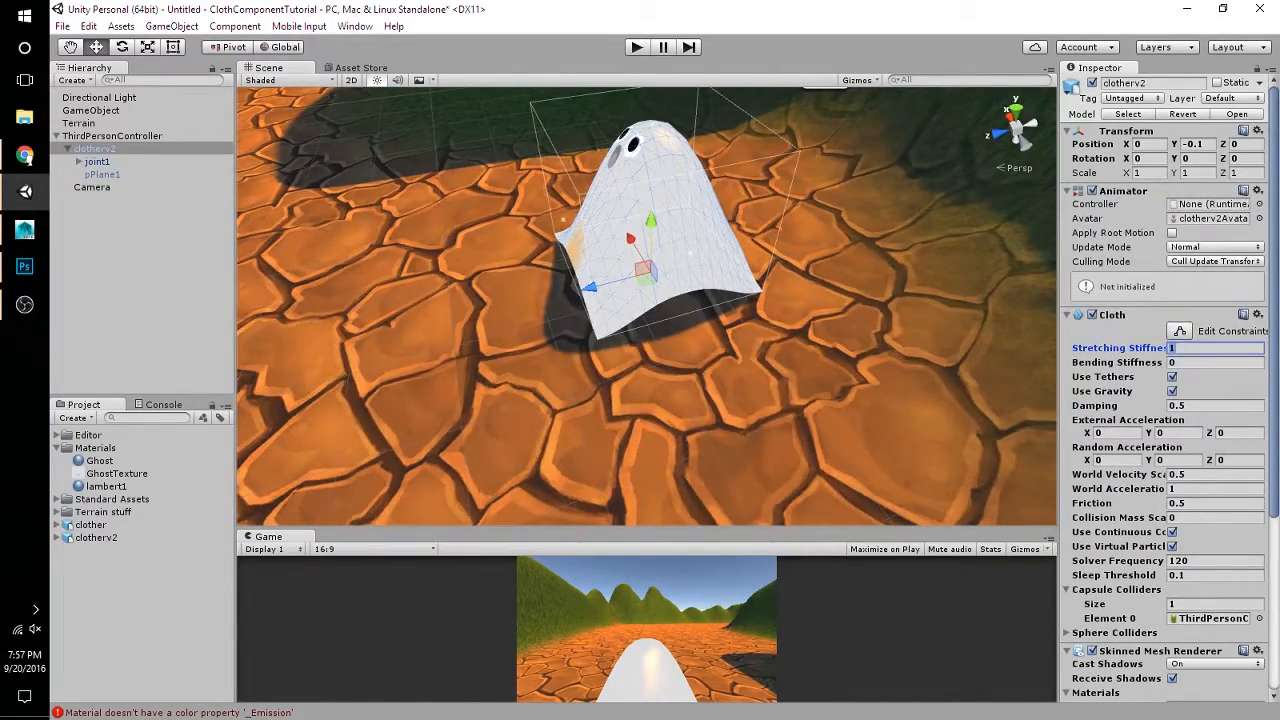
click(1180, 330)
key(w)
right_drag(640, 310, 845, 375)
key(s)
key(w)
key(s)
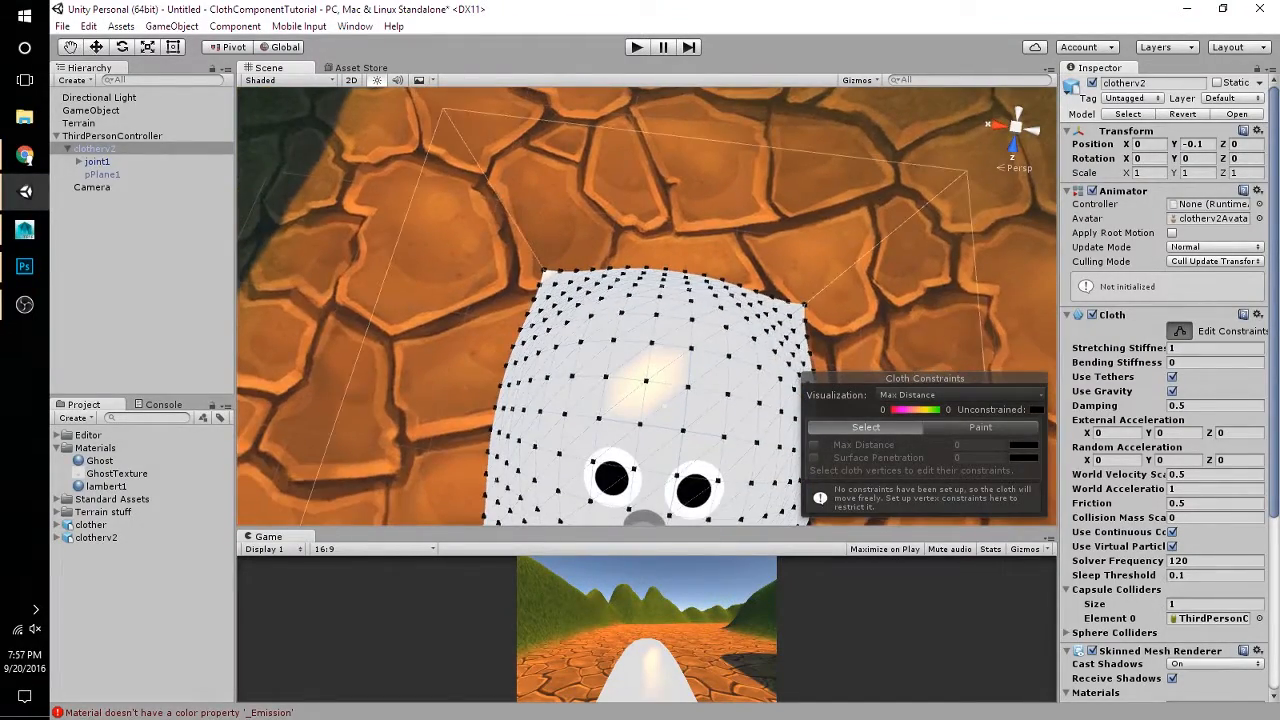
click(1016, 127)
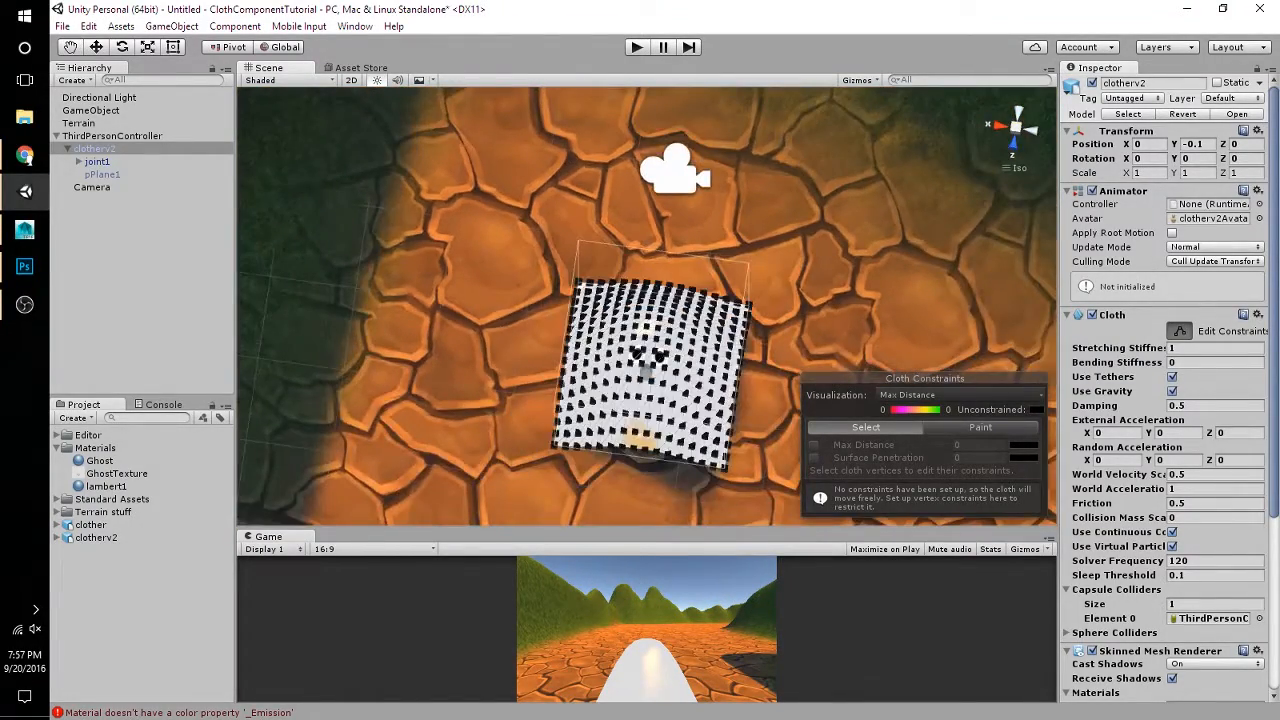
Step: Set Max Distance to 0.1 for the four cloth vertices at the centre of the ghost's crown
middle_drag(646, 310, 646, 387)
scroll(646, 387, up, 4)
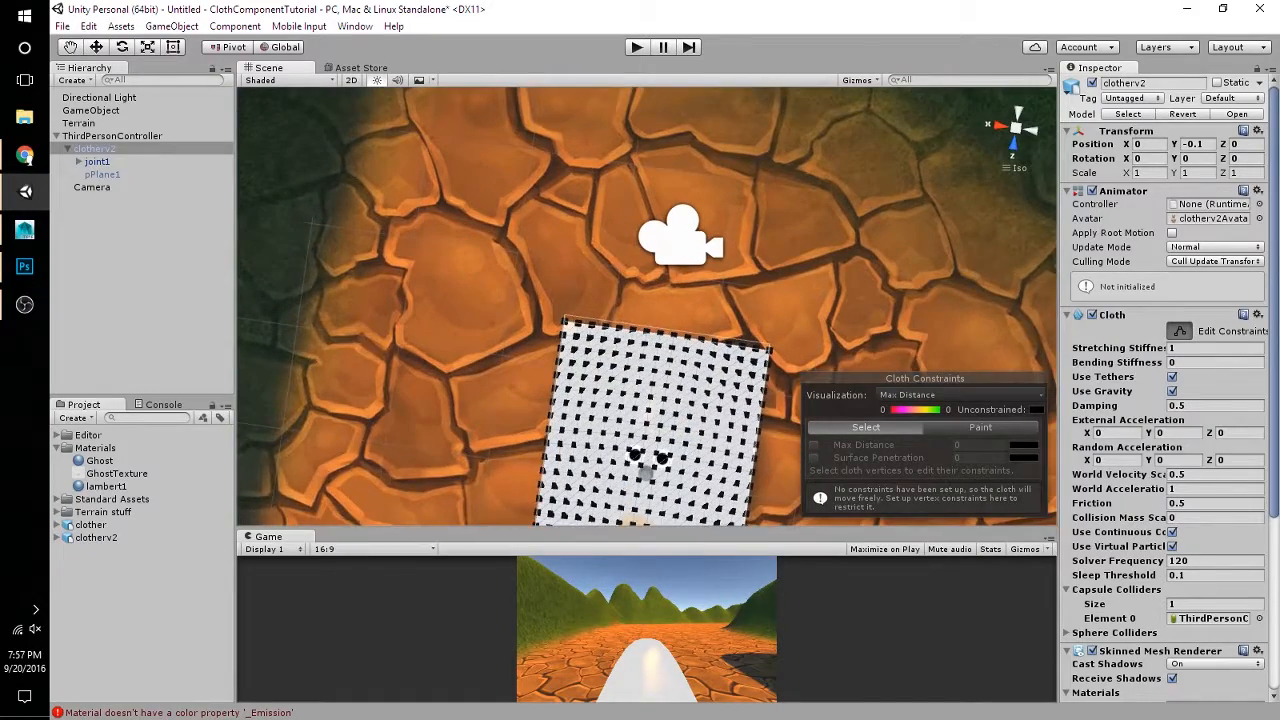
scroll(679, 476, up, 5)
middle_drag(685, 425, 587, 256)
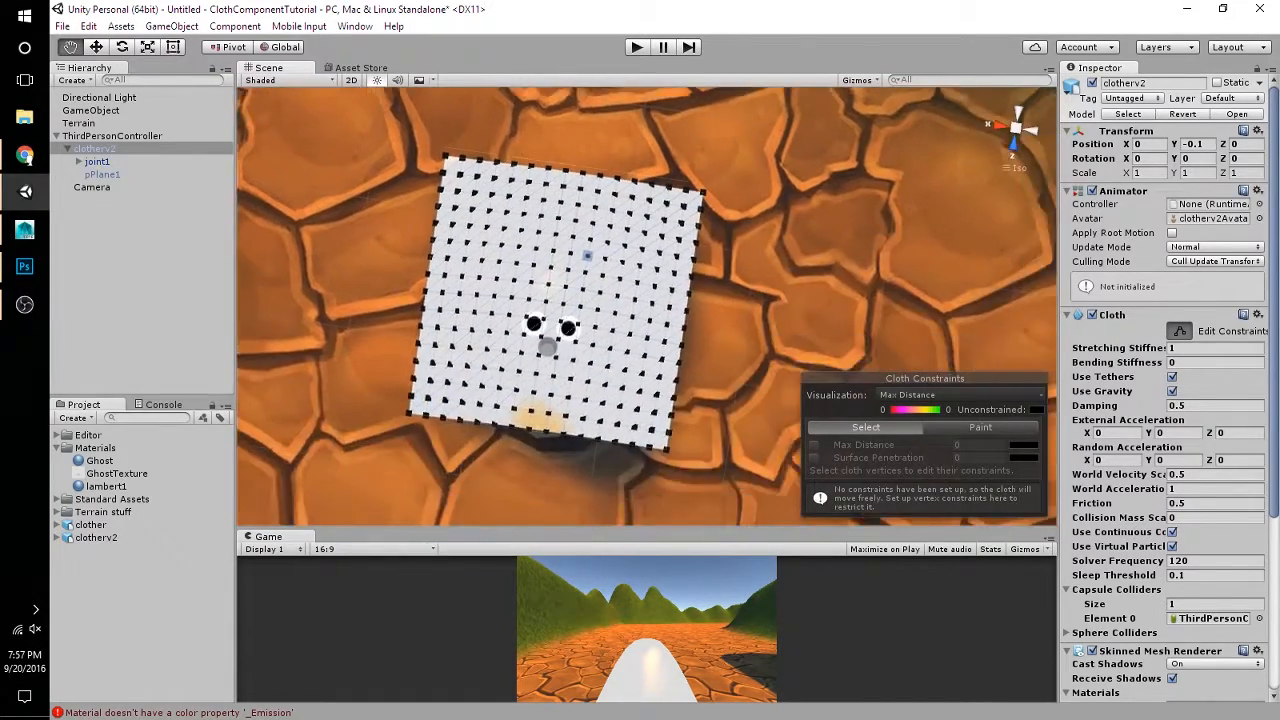
scroll(587, 256, up, 4)
right_drag(578, 333, 628, 352)
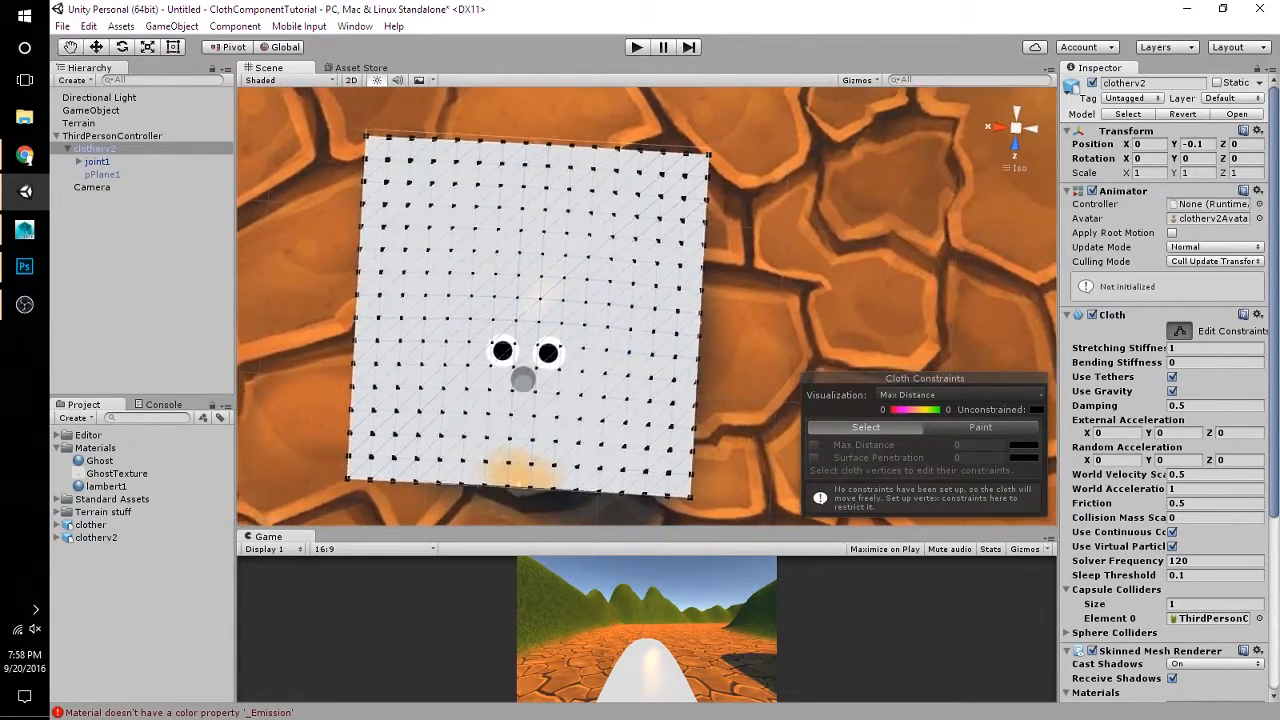
click(517, 298)
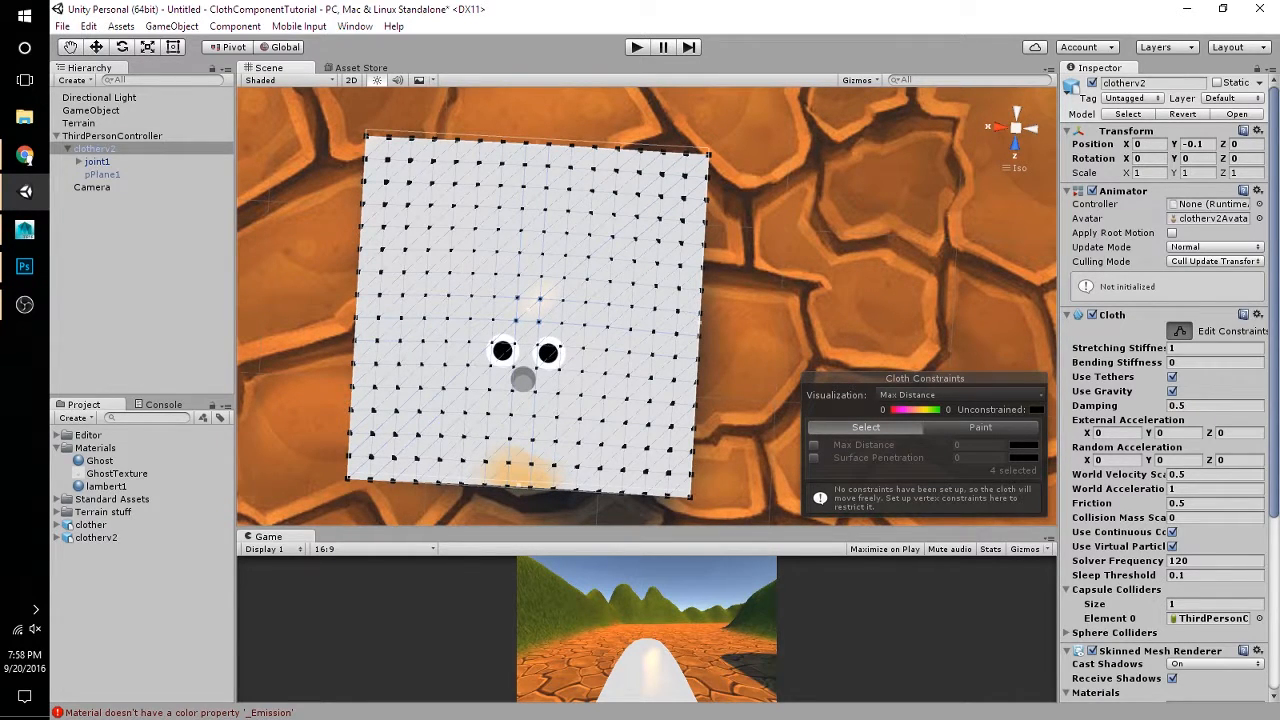
click(814, 445)
click(974, 480)
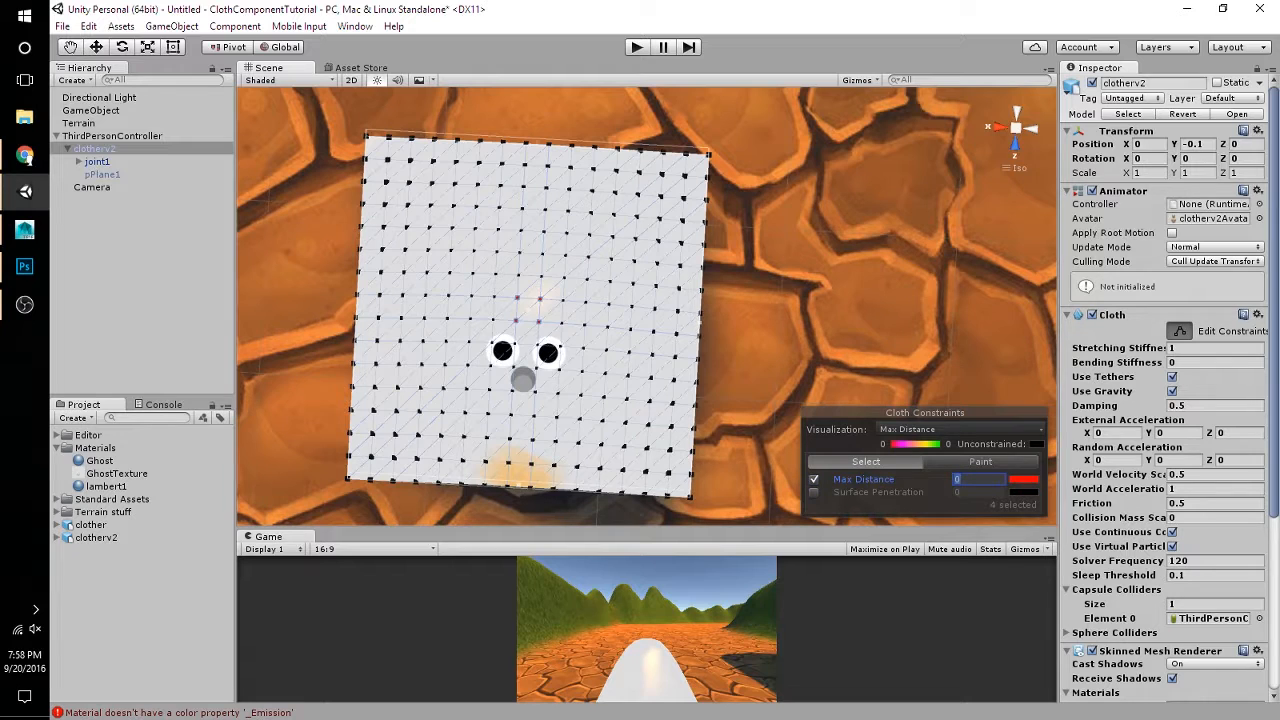
text(.1)
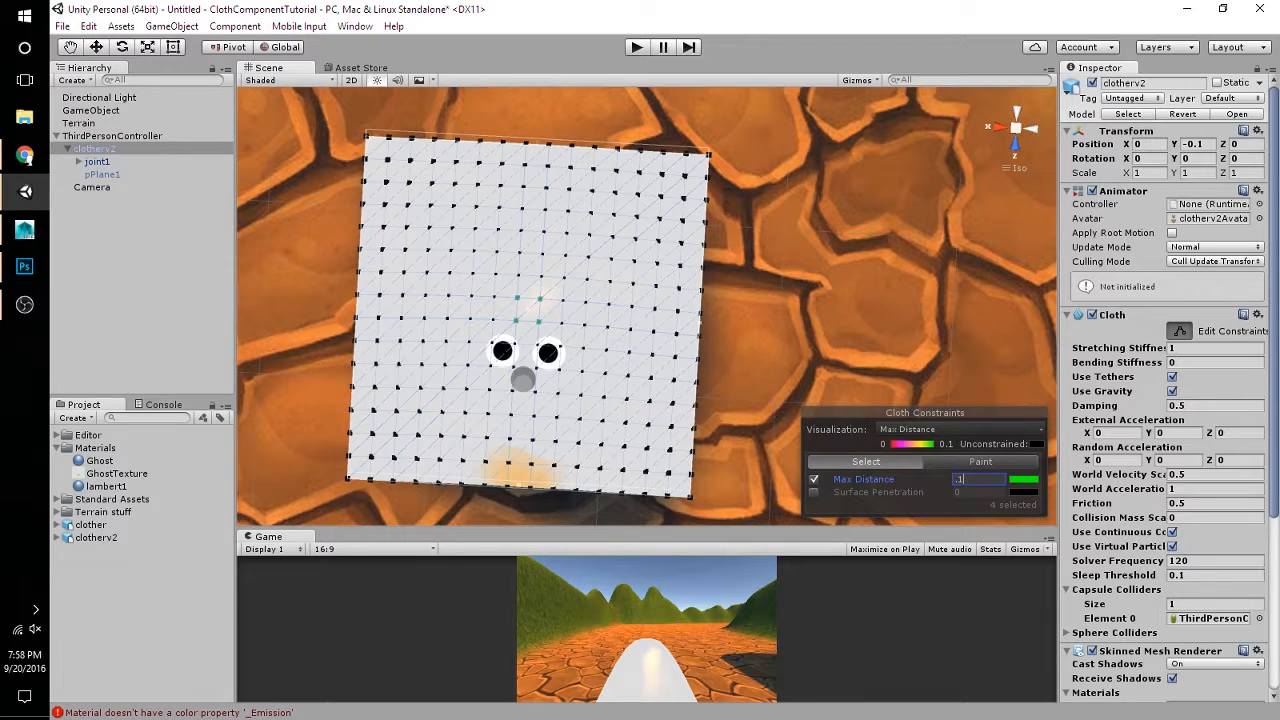
Step: Run the scene with an enlarged Game view, walk and turn the ghost to test the crown constraints, and stop it
click(637, 47)
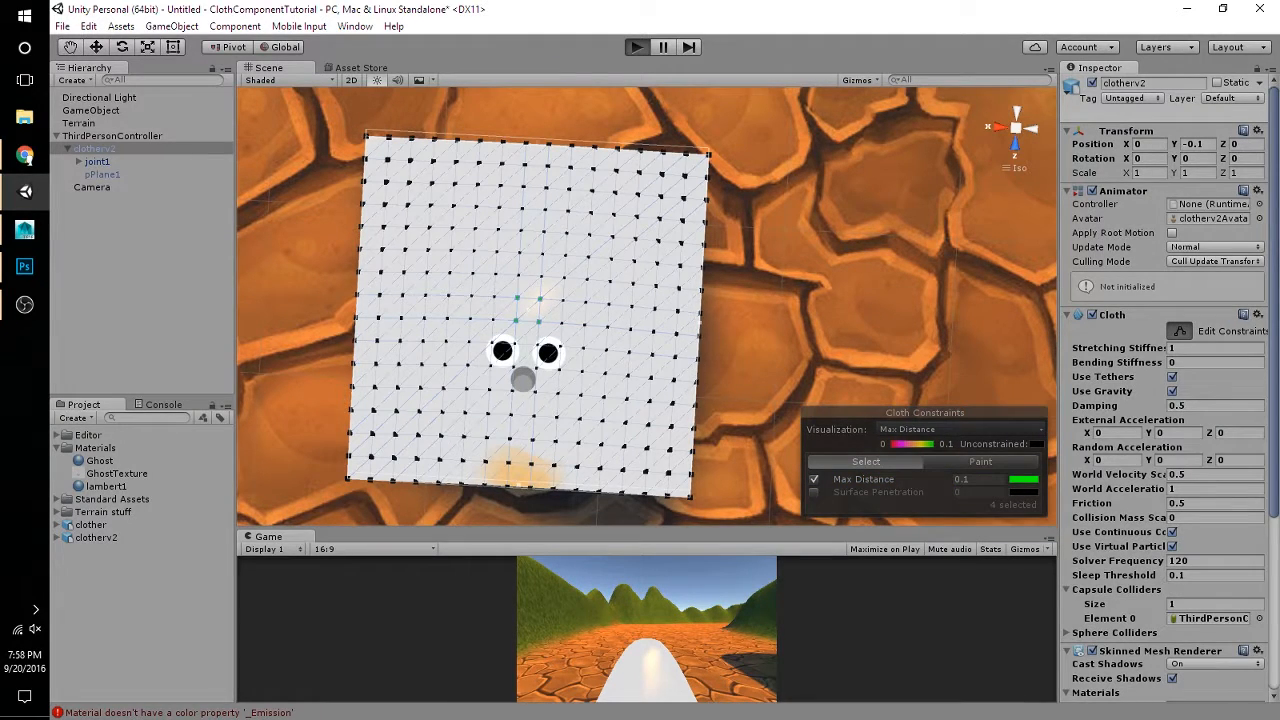
drag(646, 529, 646, 236)
key(w)
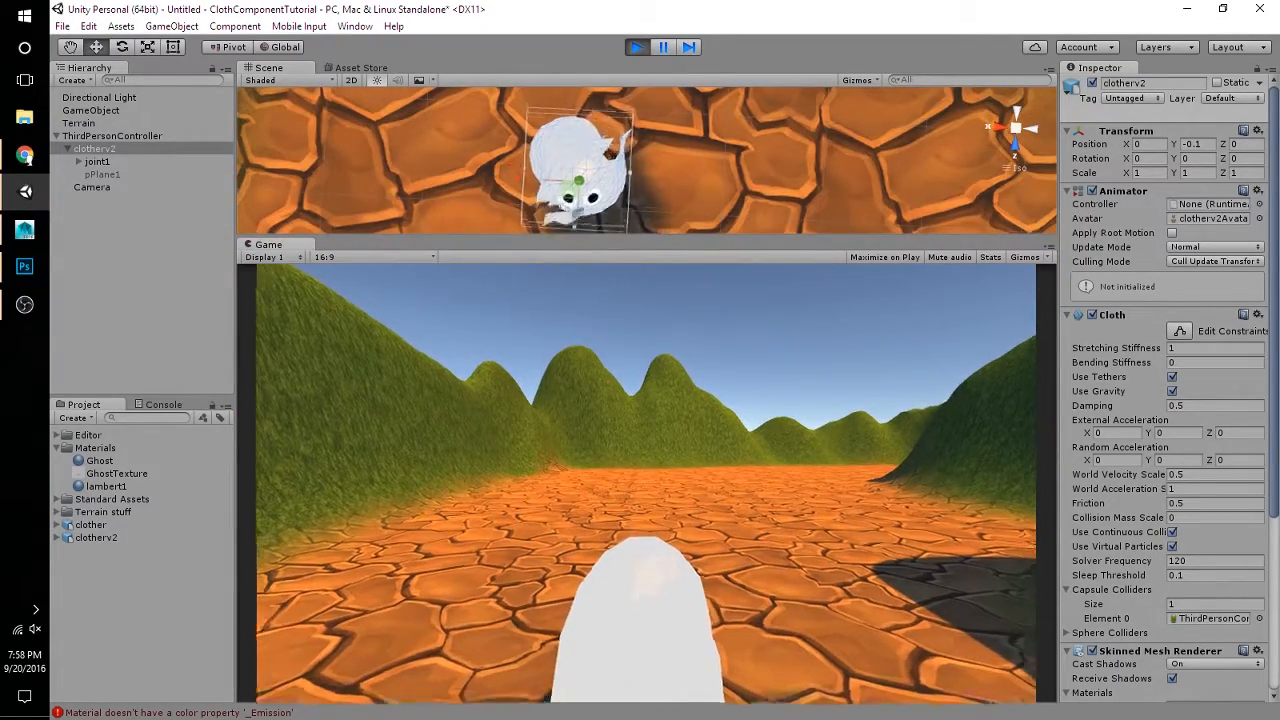
key(w)
key(d)
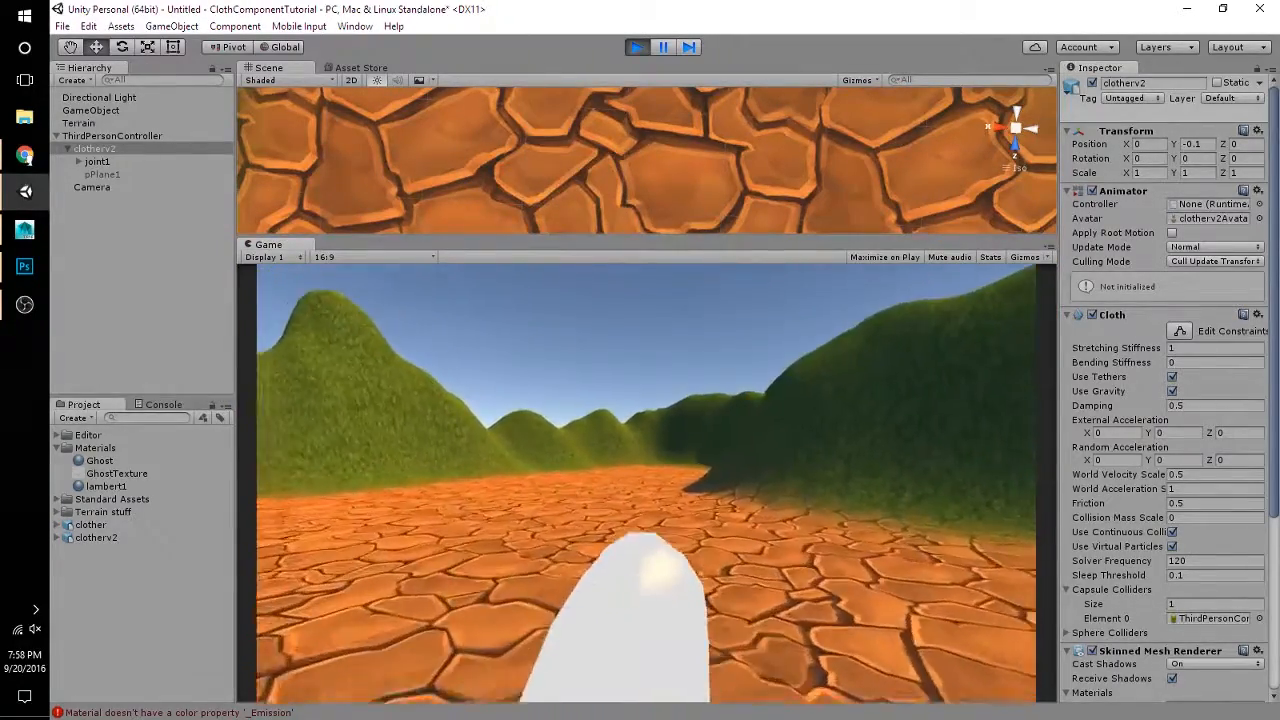
key(a)
key(d)
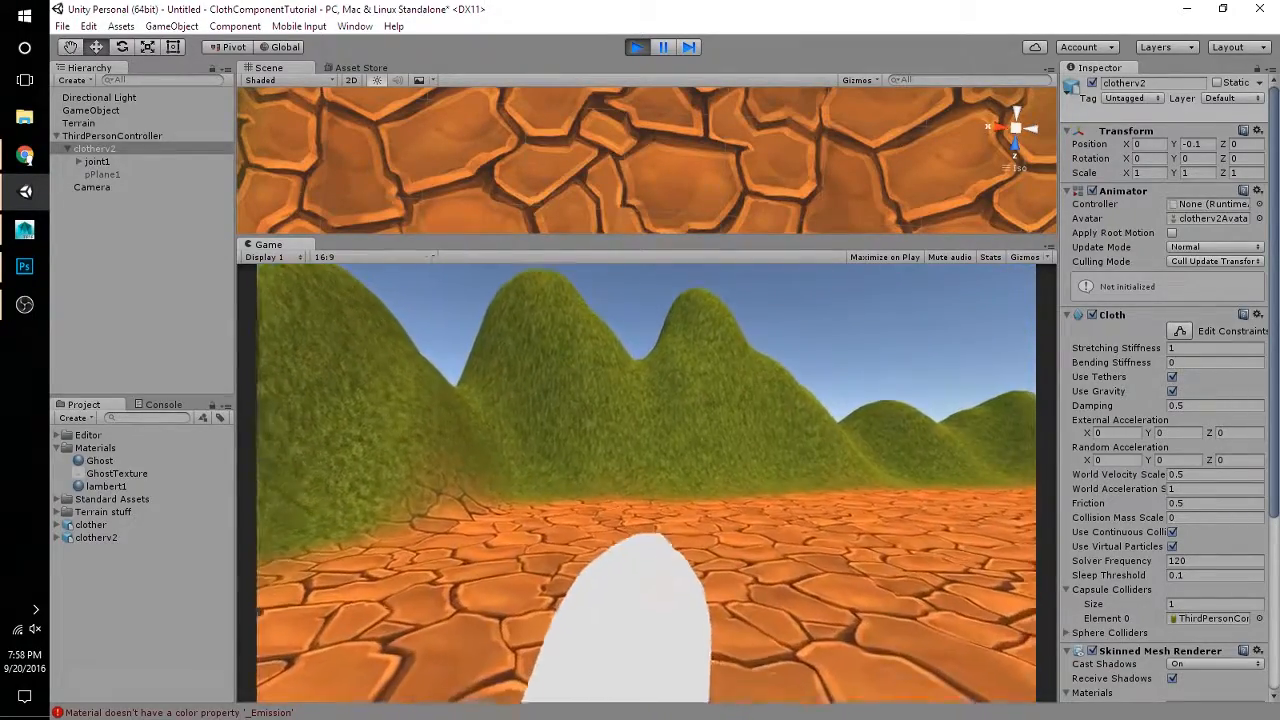
key(ctrl+p)
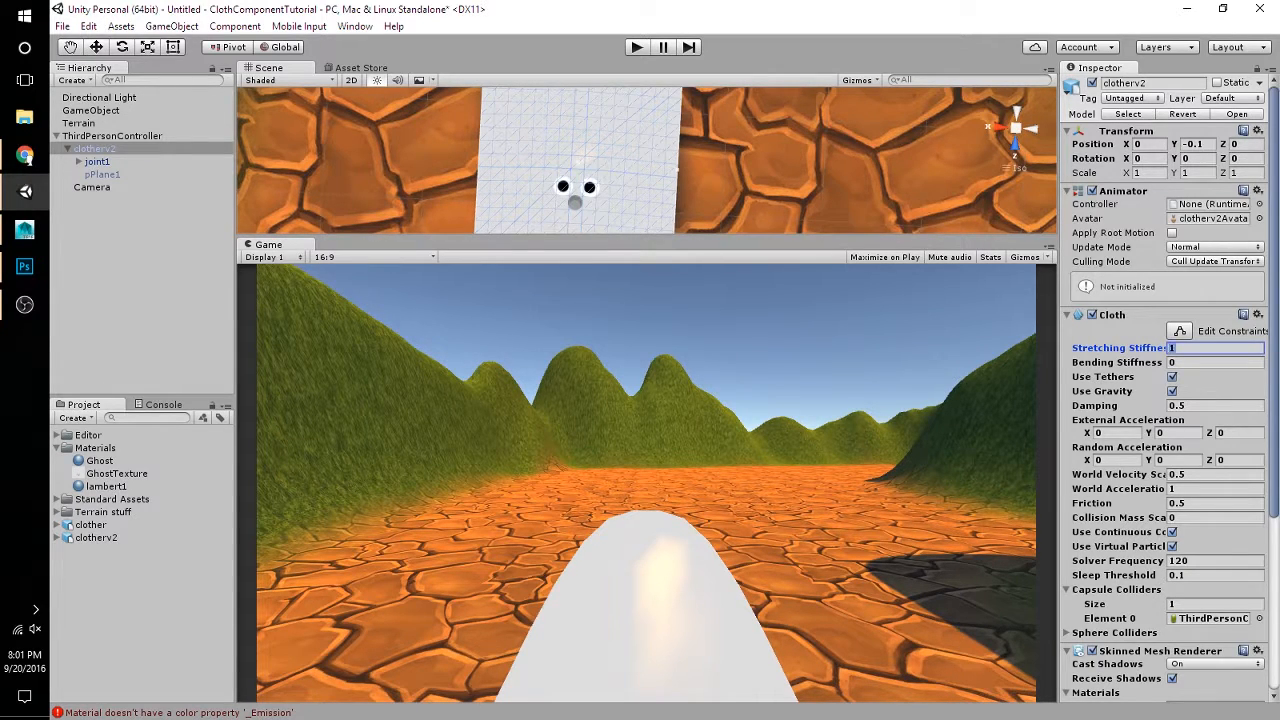
Step: Set the cloth's Stretching Stiffness to 0.5, run the scene while walking and turning the ghost to test it, and stop
text(.5)
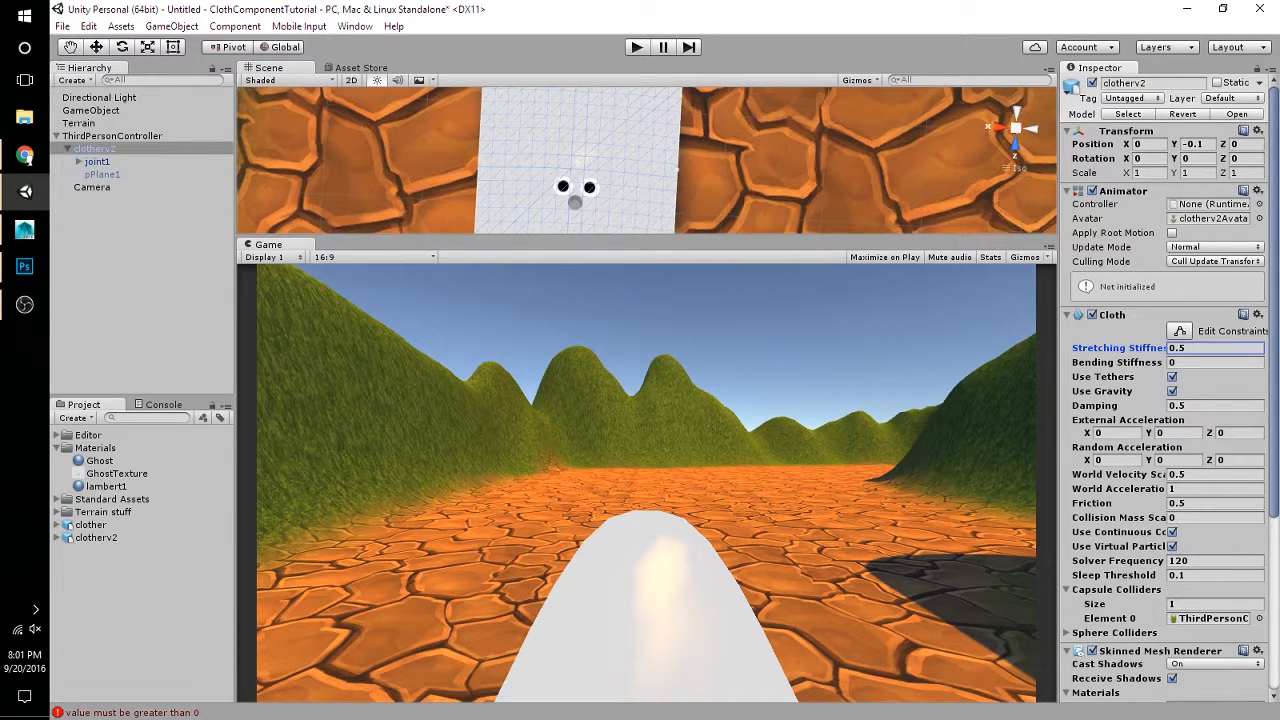
key(ctrl+p)
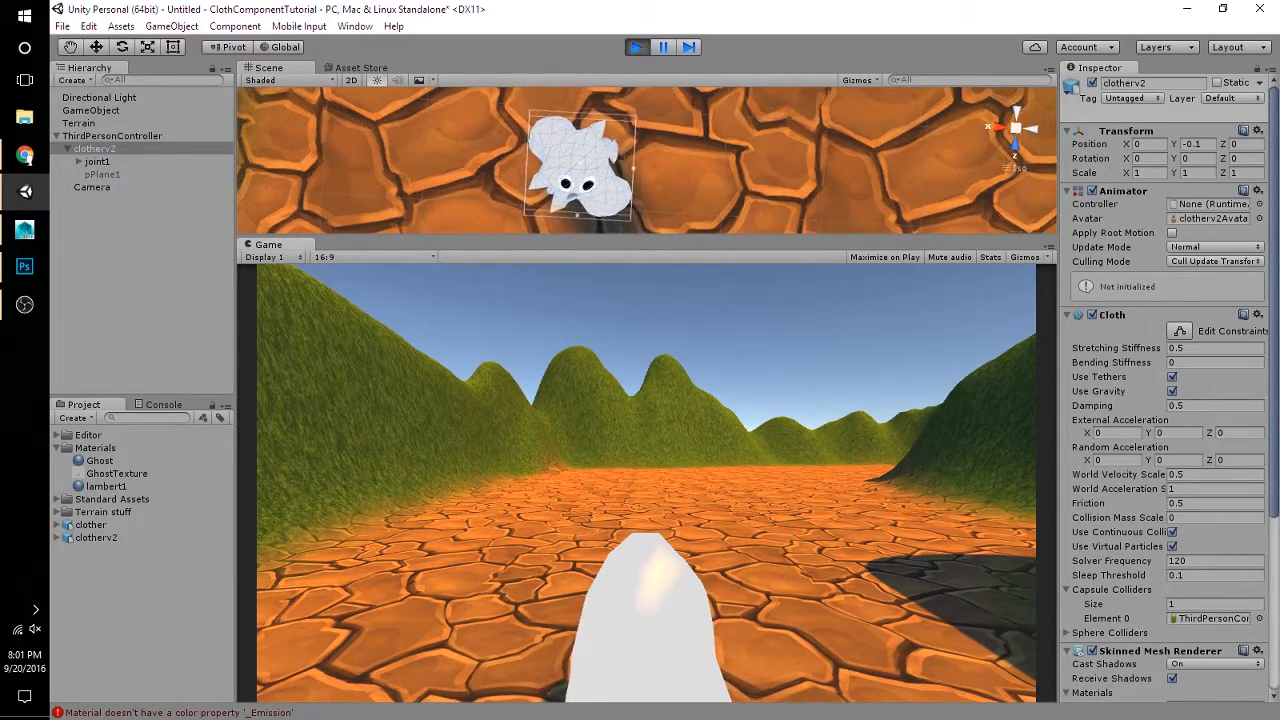
key(w)
key(d)
key(a)
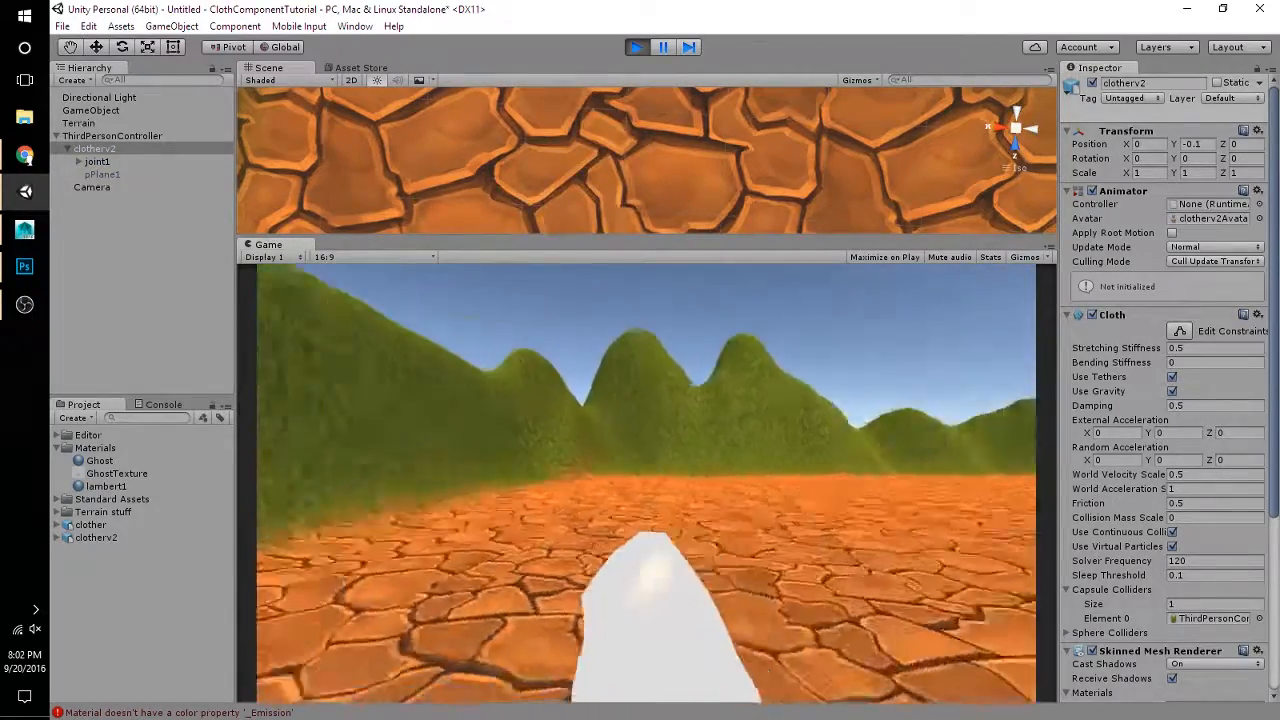
key(d)
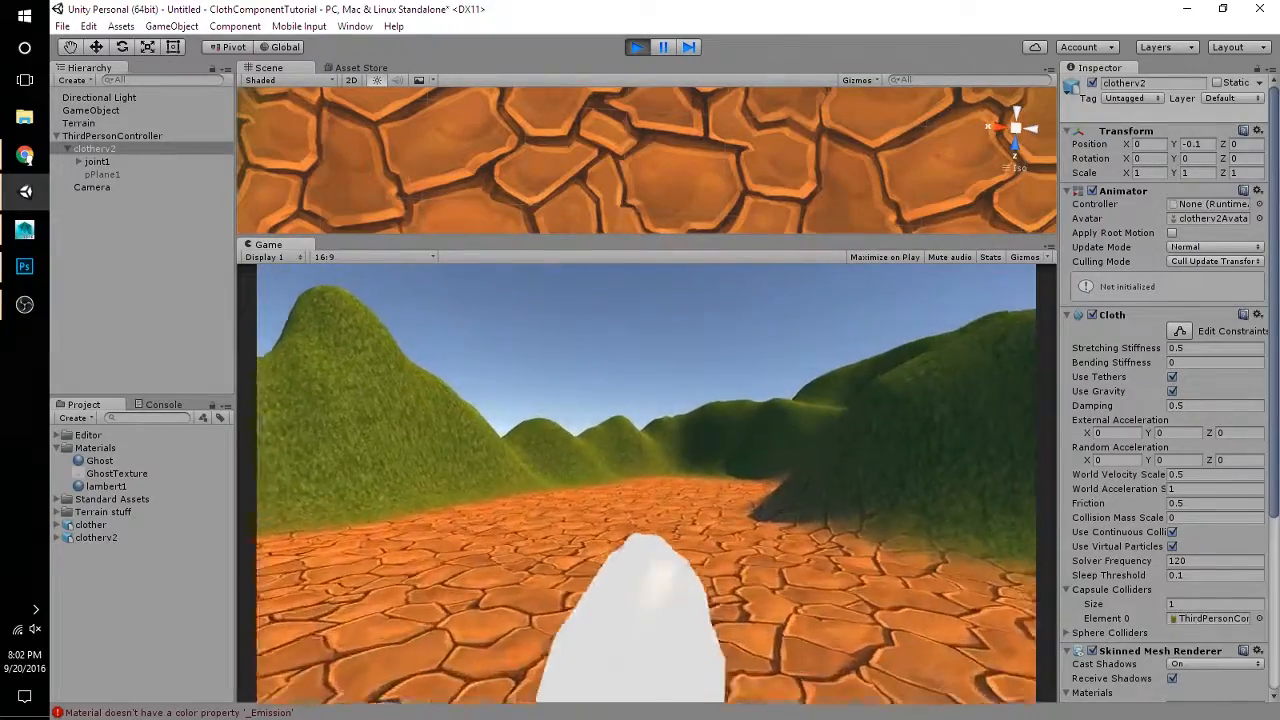
key(a)
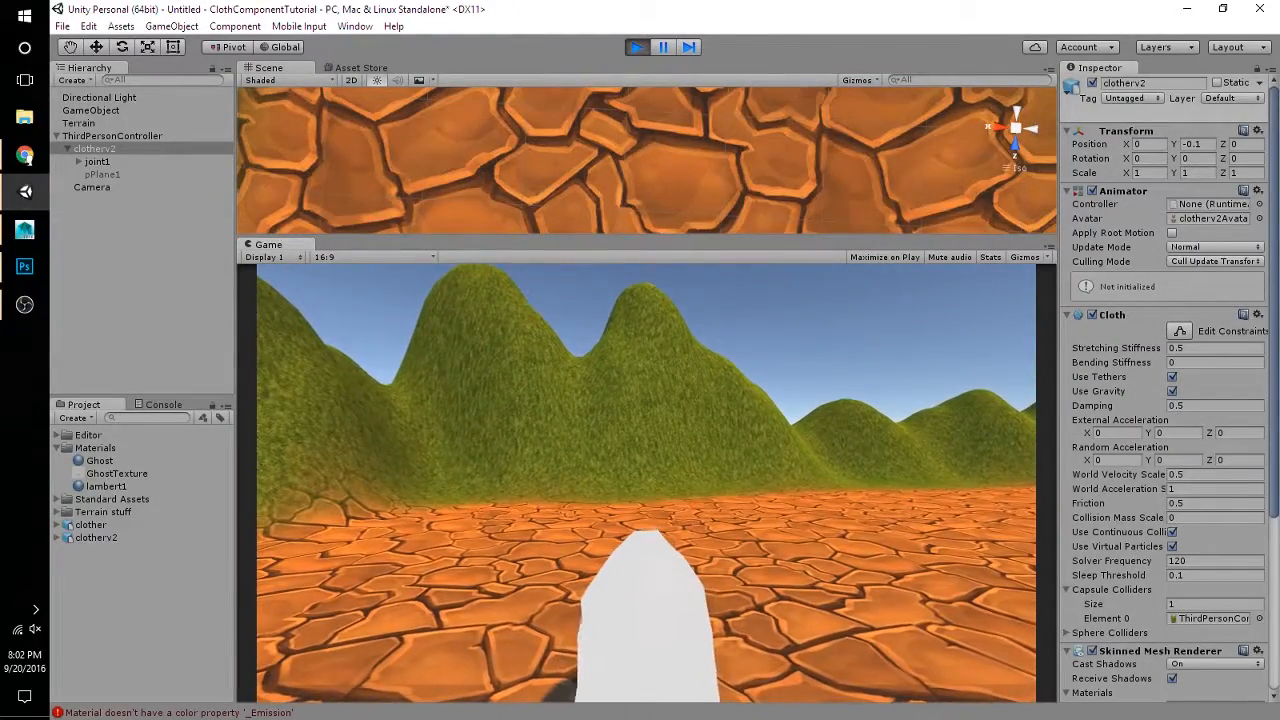
key(ctrl+p)
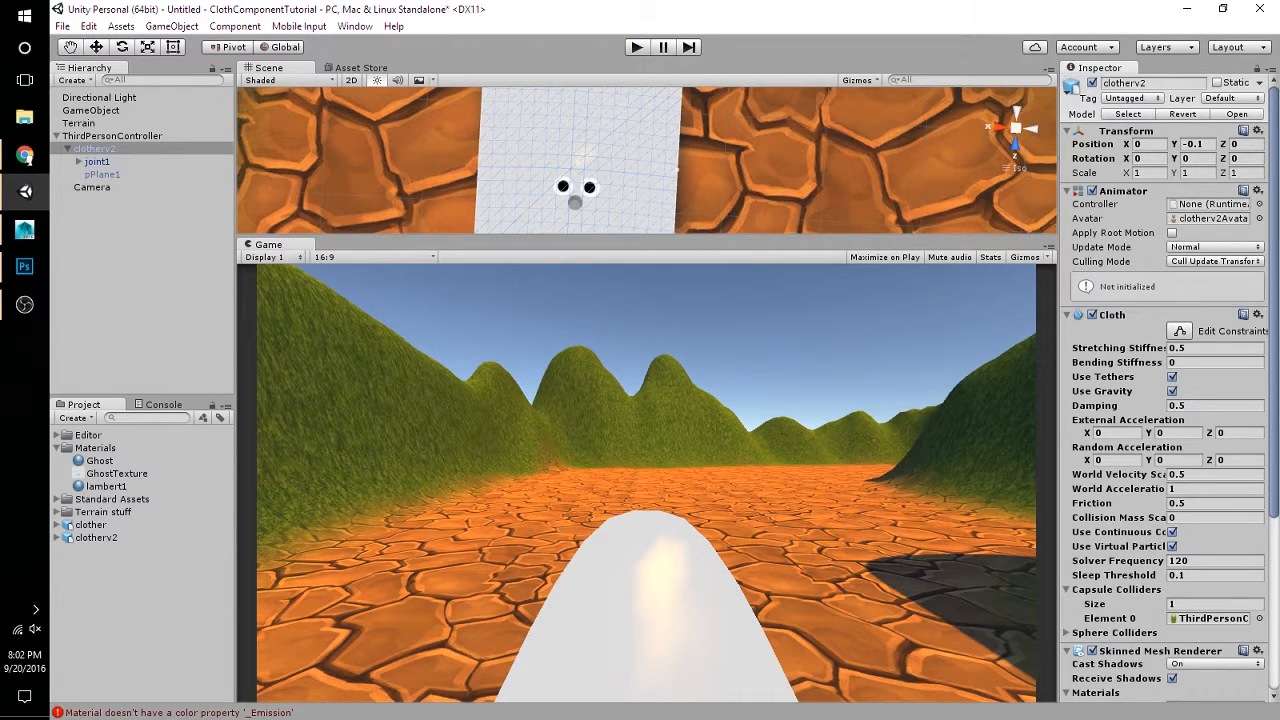
Step: Set the cloth's External Acceleration X to 1 and briefly run the scene to test its effect
scroll(1165, 390, down, 2)
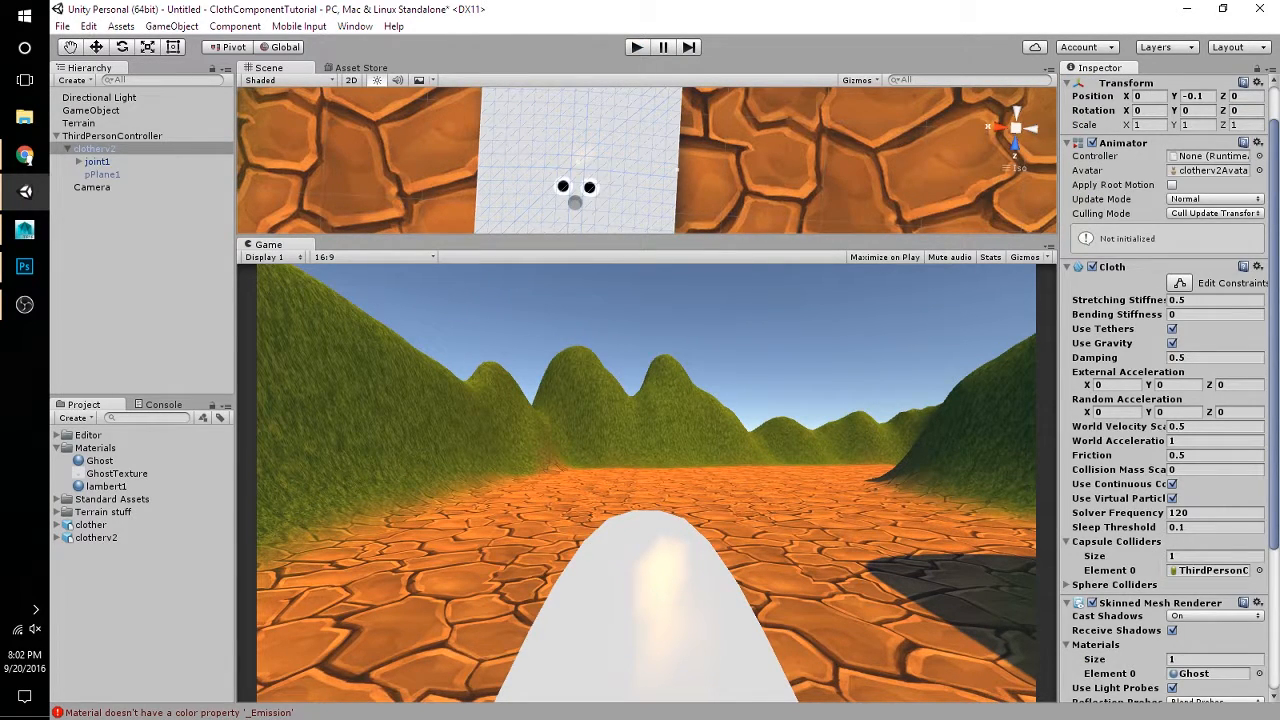
click(1113, 385)
key(ctrl+p)
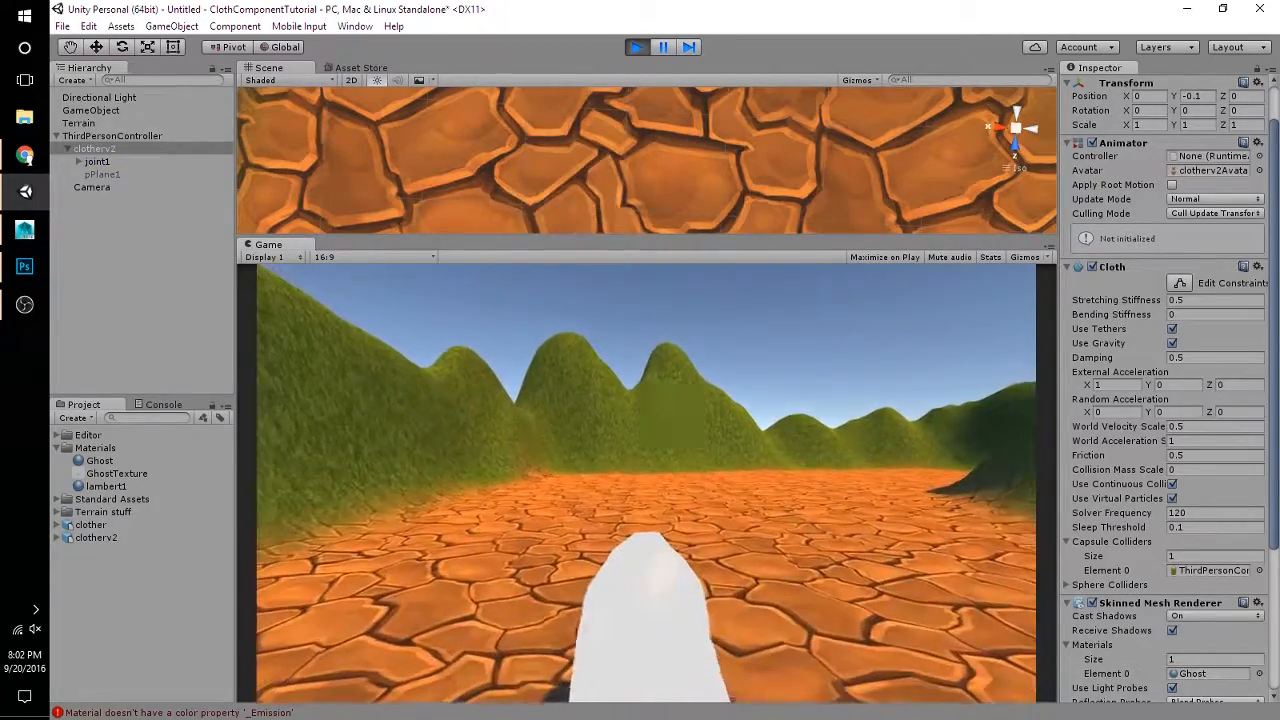
key(ctrl+p)
Step: Test an External Acceleration X of 100 on the cloth in a short scene run and reset it to 0
click(1116, 385)
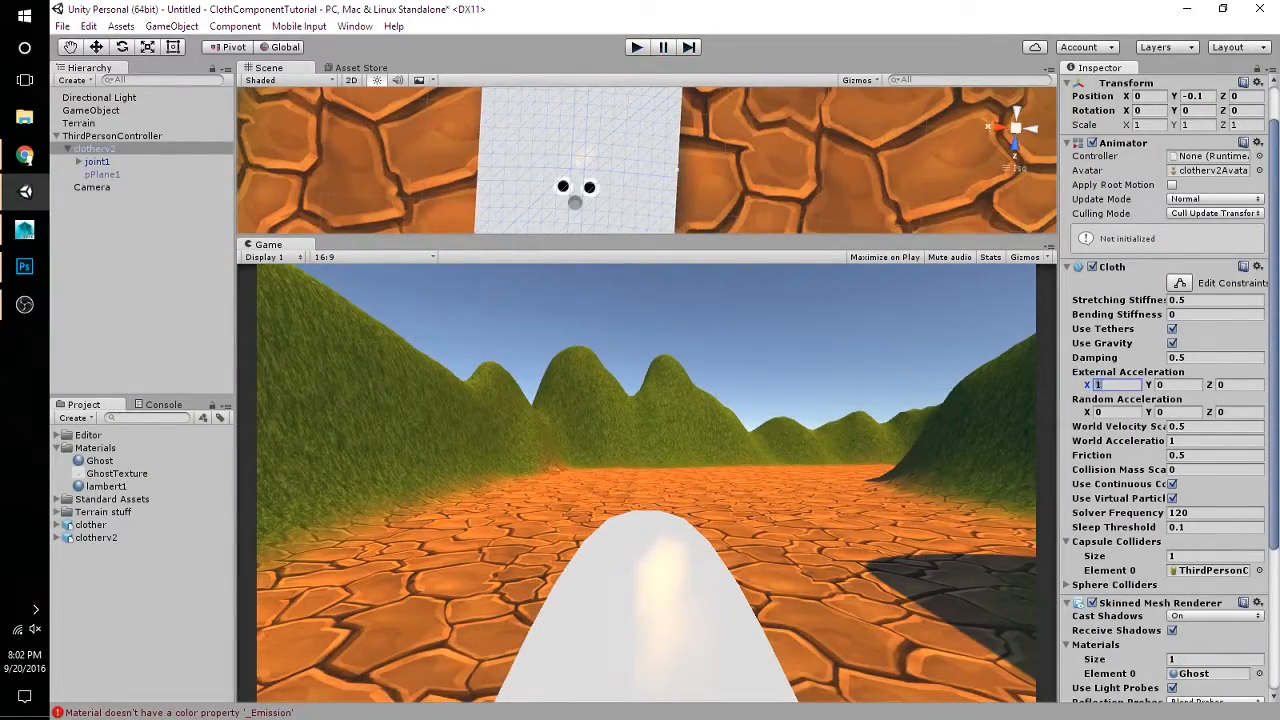
text(100)
key(ctrl+p)
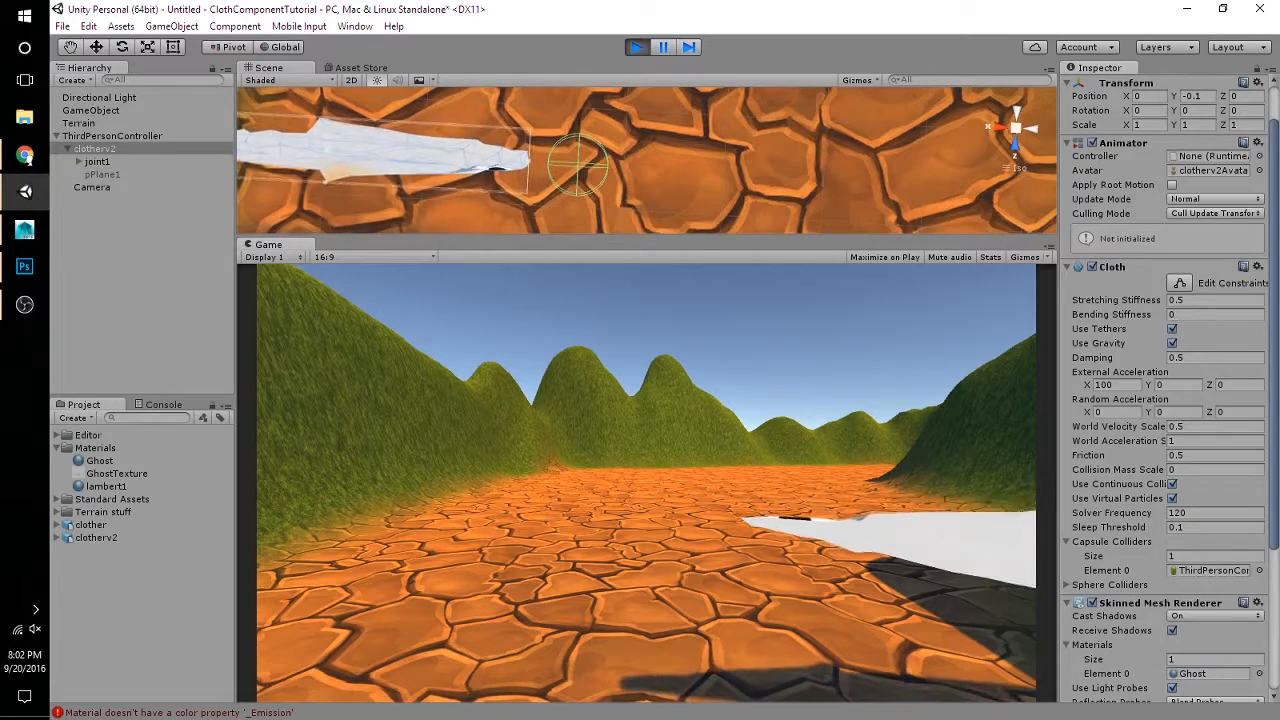
key(ctrl+p)
click(1116, 385)
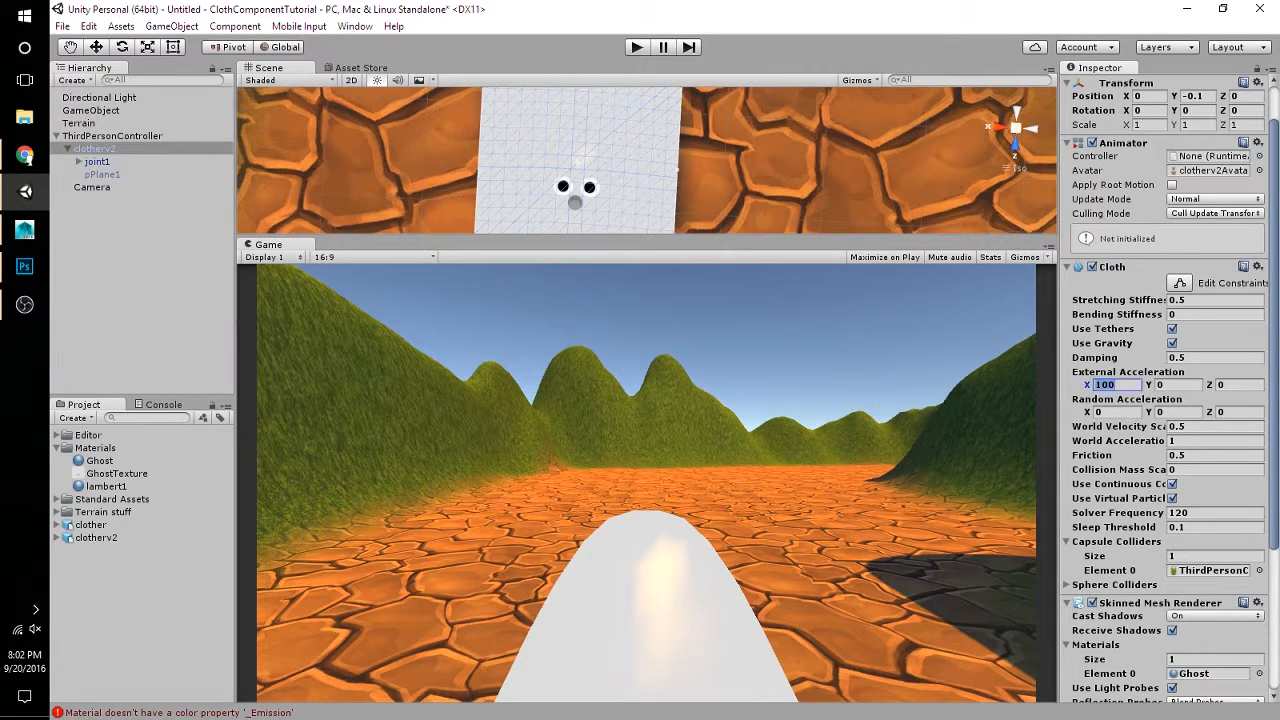
text(0)
Step: Test a Random Acceleration Y of 100 on the cloth in a short scene run and reset it to 0
click(1178, 412)
text(10)
key(ctrl+p)
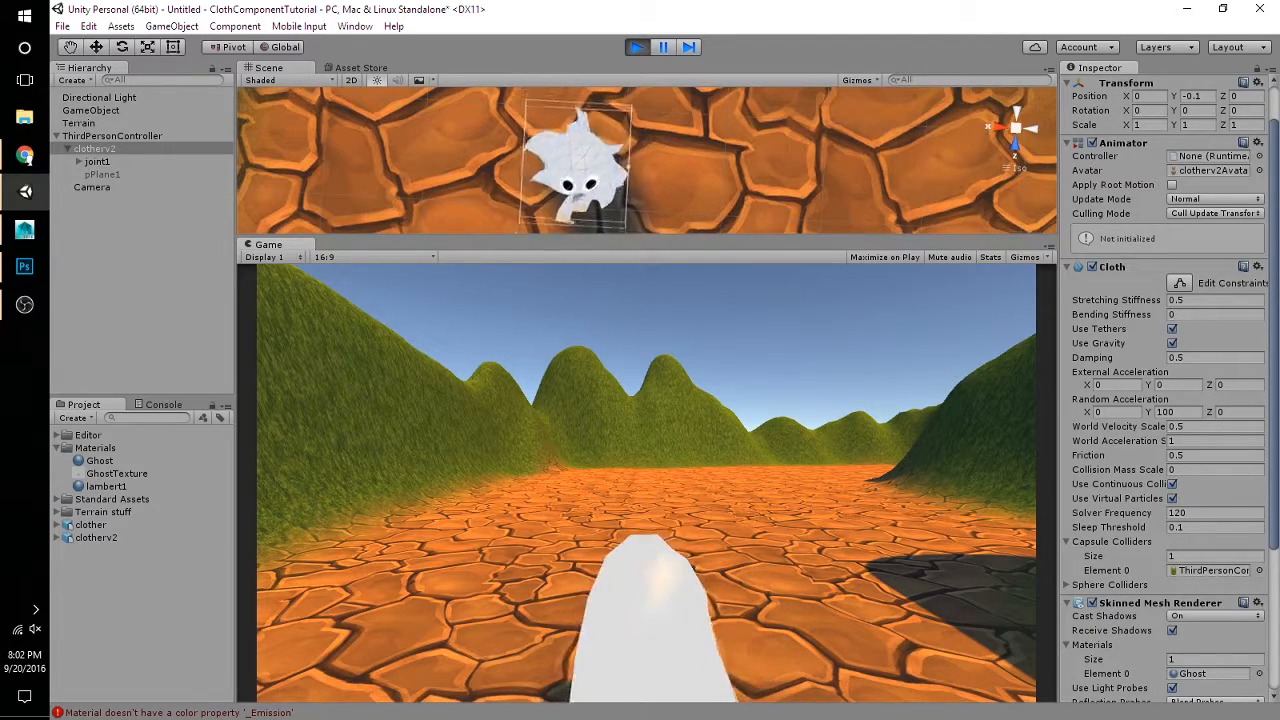
key(ctrl+p)
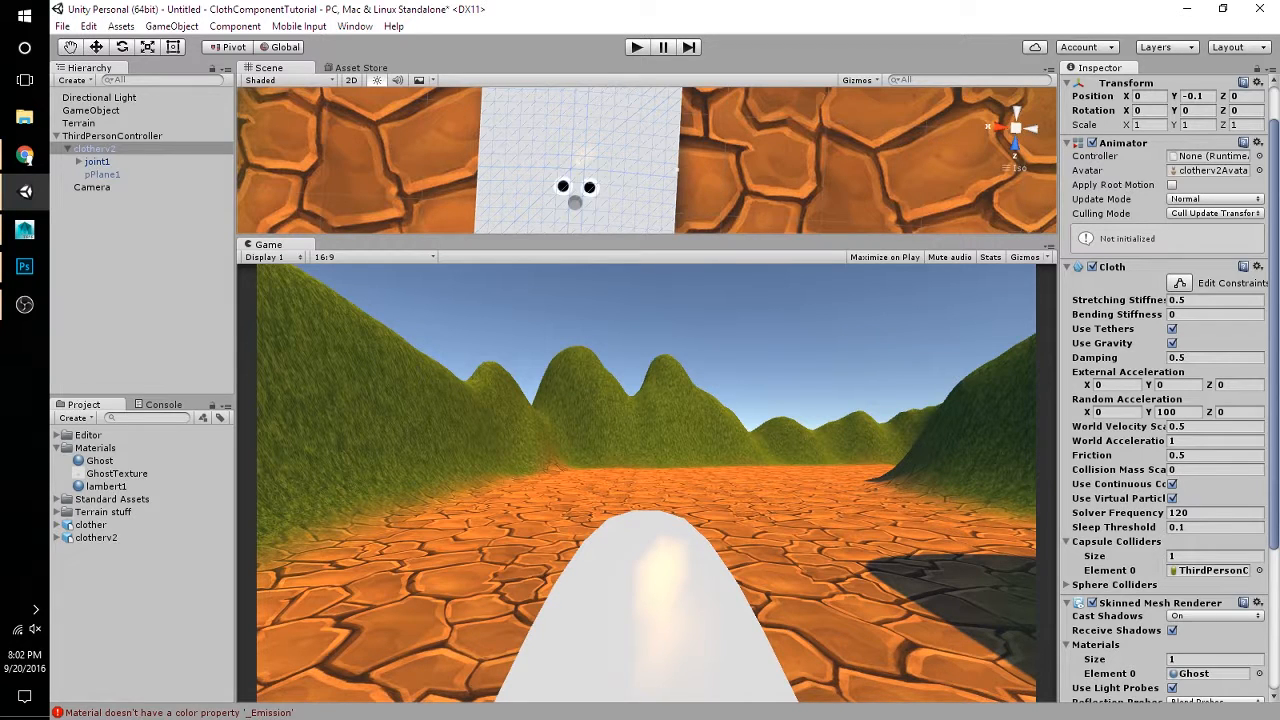
text(0)
scroll(1165, 390, down, 3)
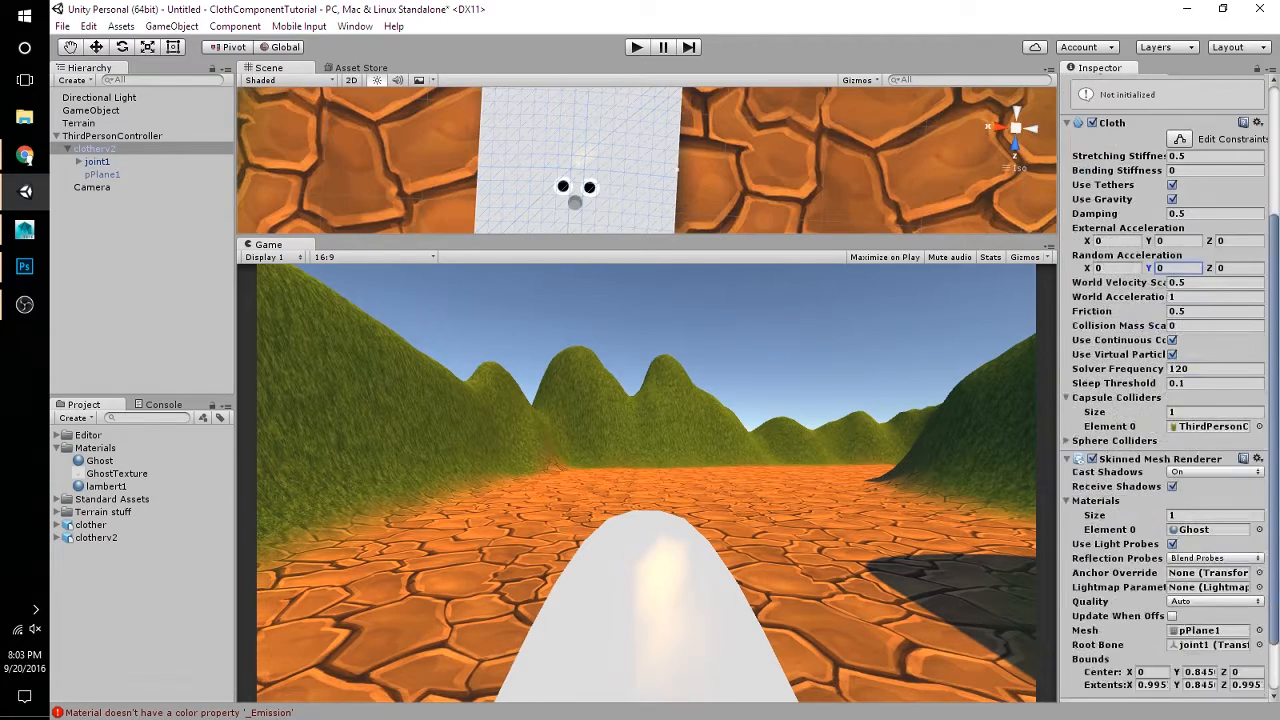
scroll(1165, 390, down, 2)
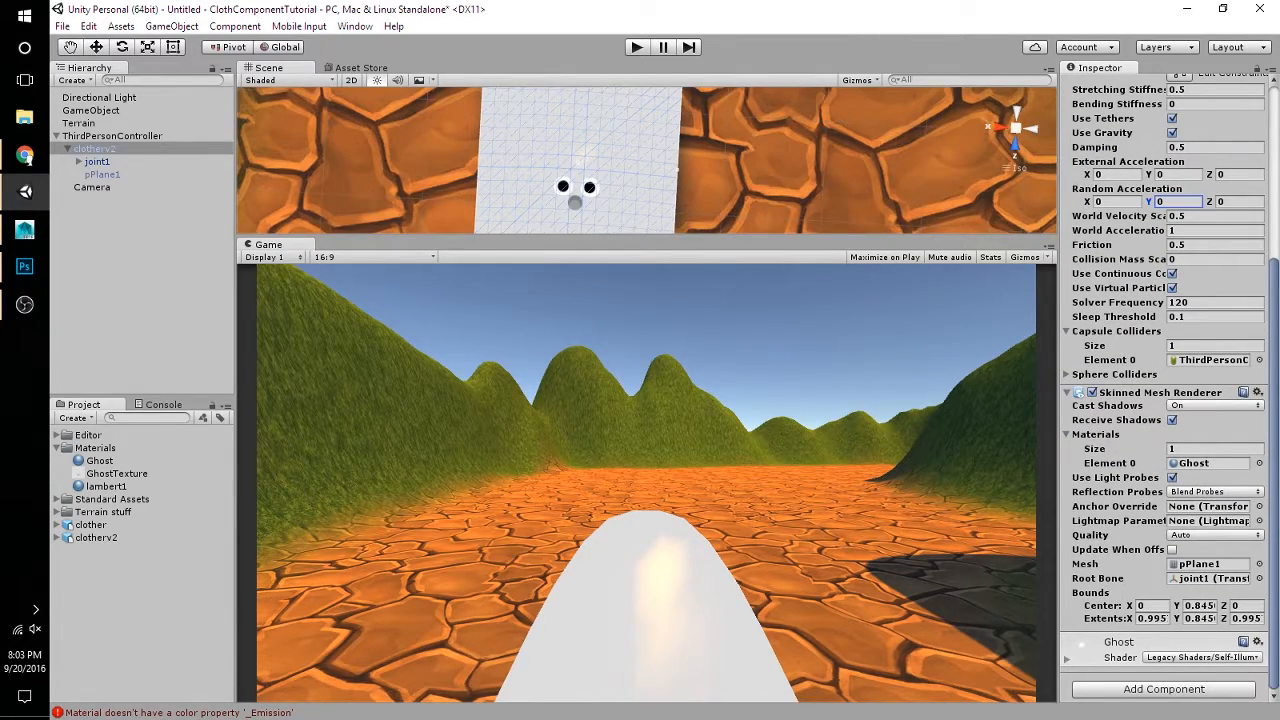